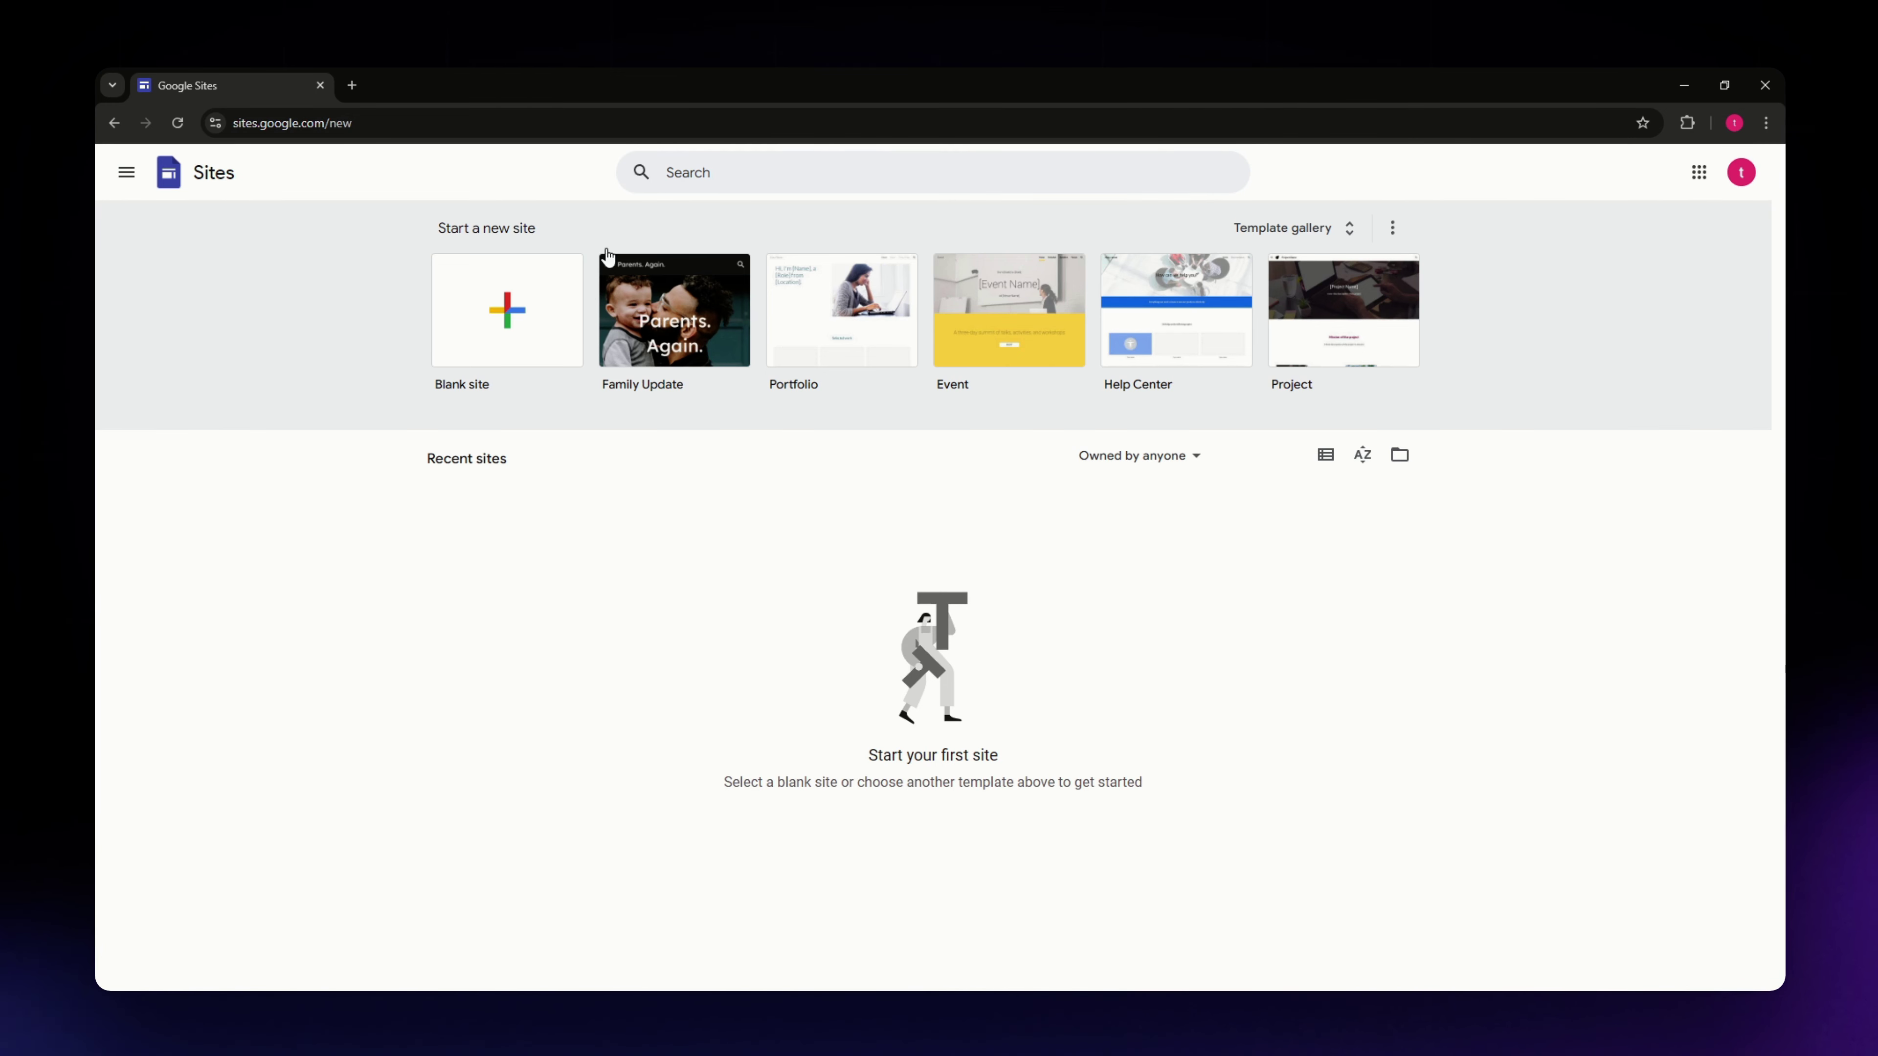
# Step: Expand the start page's template row into the full Template gallery
pyautogui.click(347, 123)
pyautogui.click(209, 540)
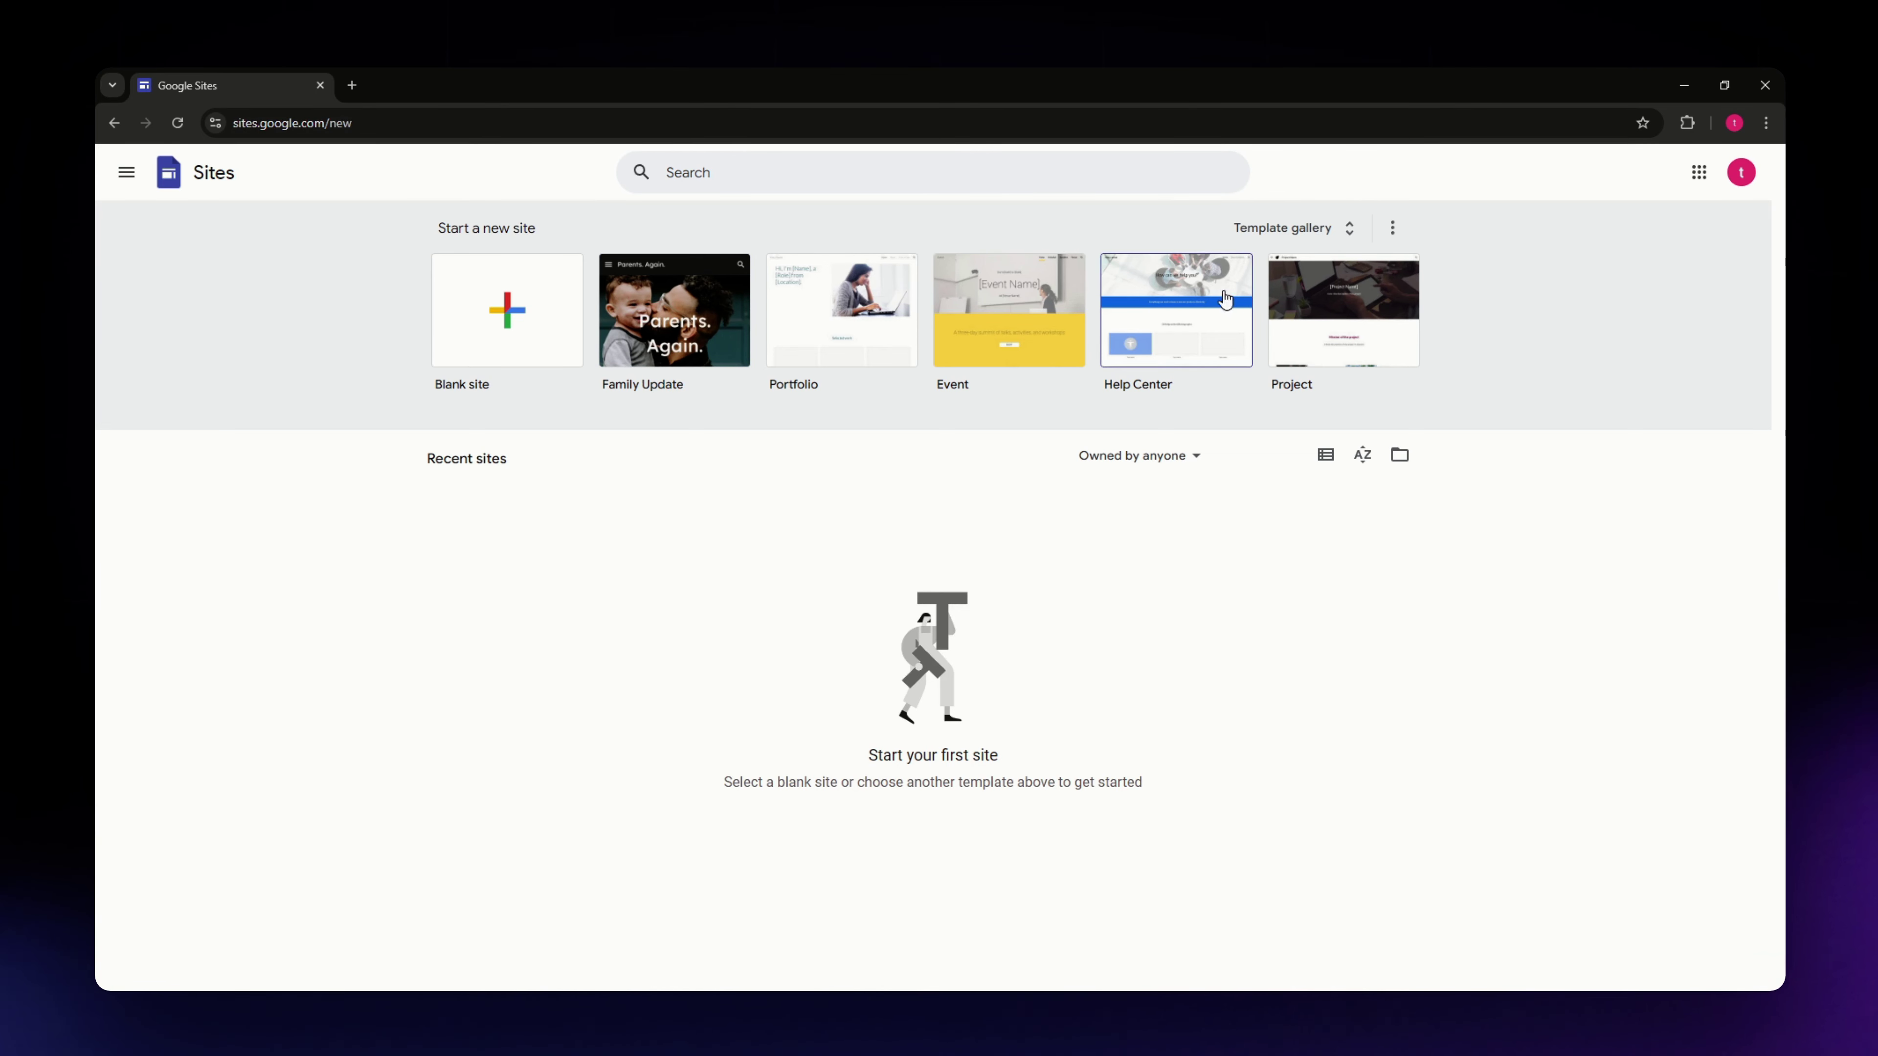
pyautogui.click(1314, 235)
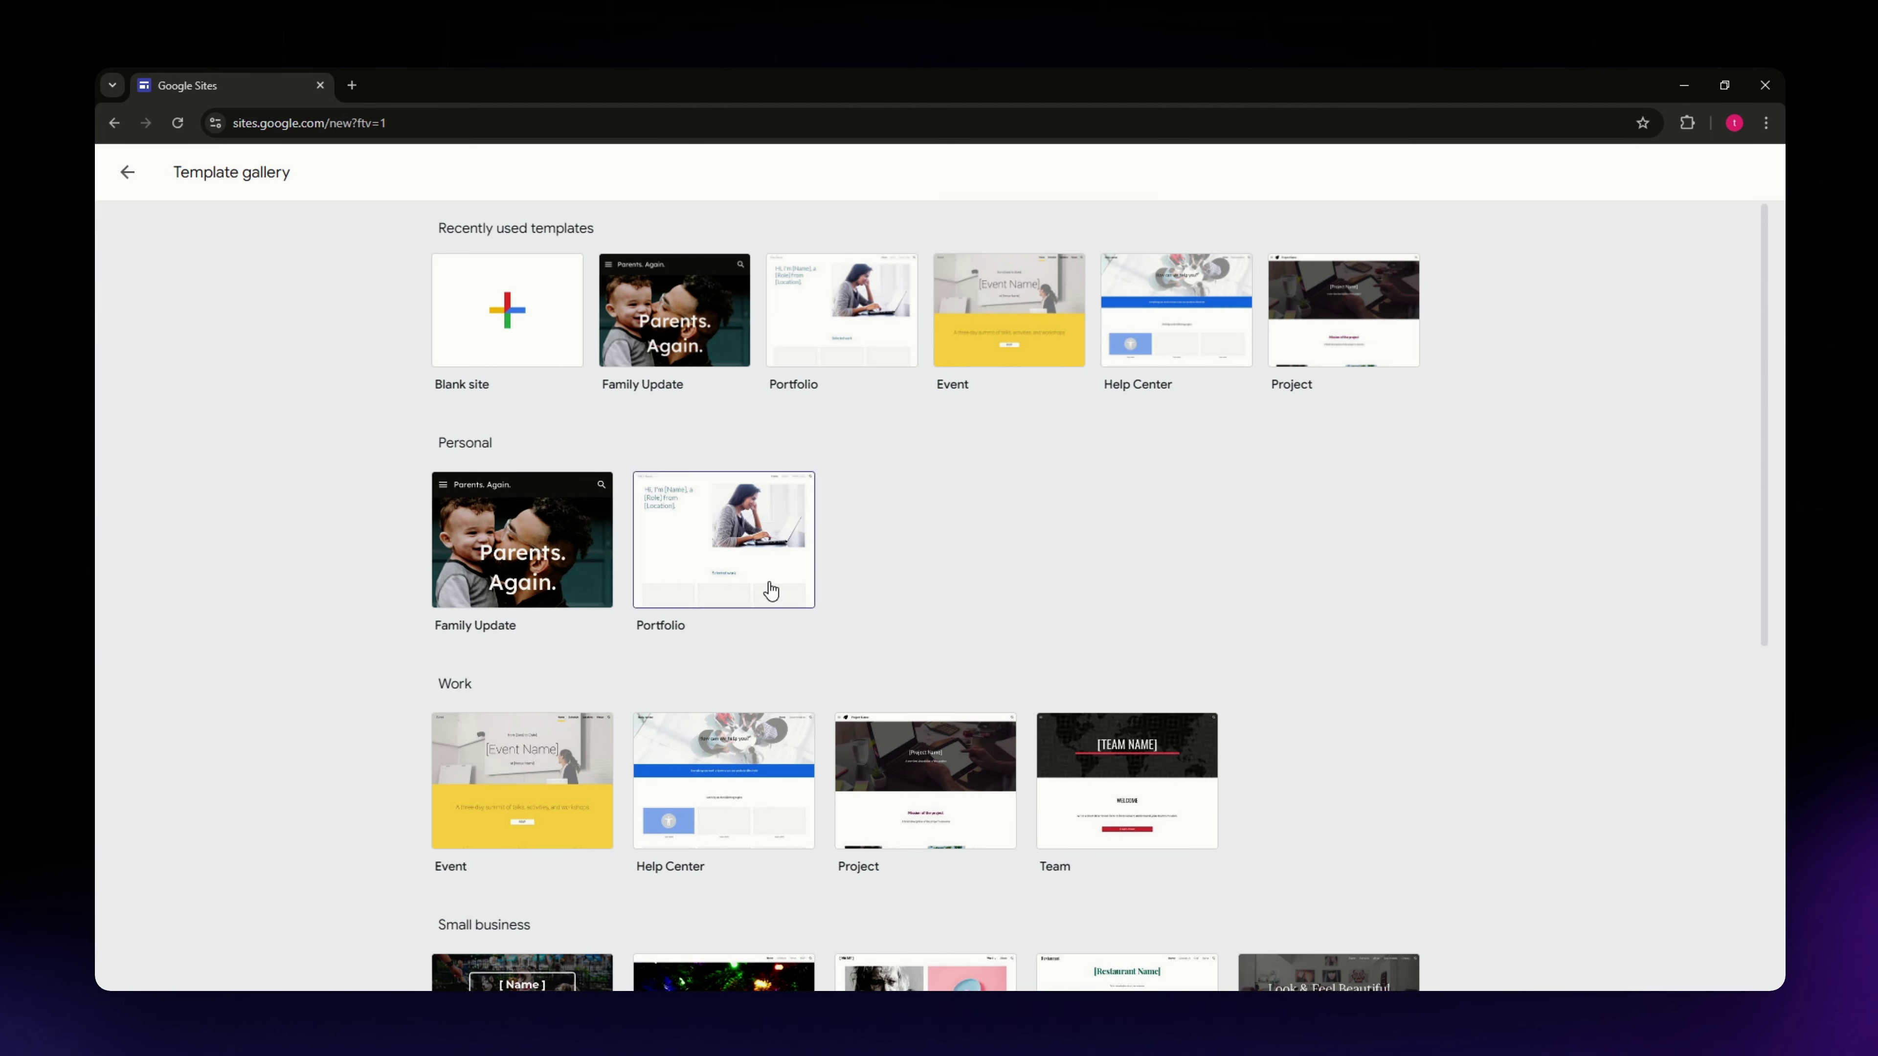
# Step: Browse the Personal, Work, Small business and Education template categories
pyautogui.scroll(-5, 405, 540)
pyautogui.scroll(5, 407, 537)
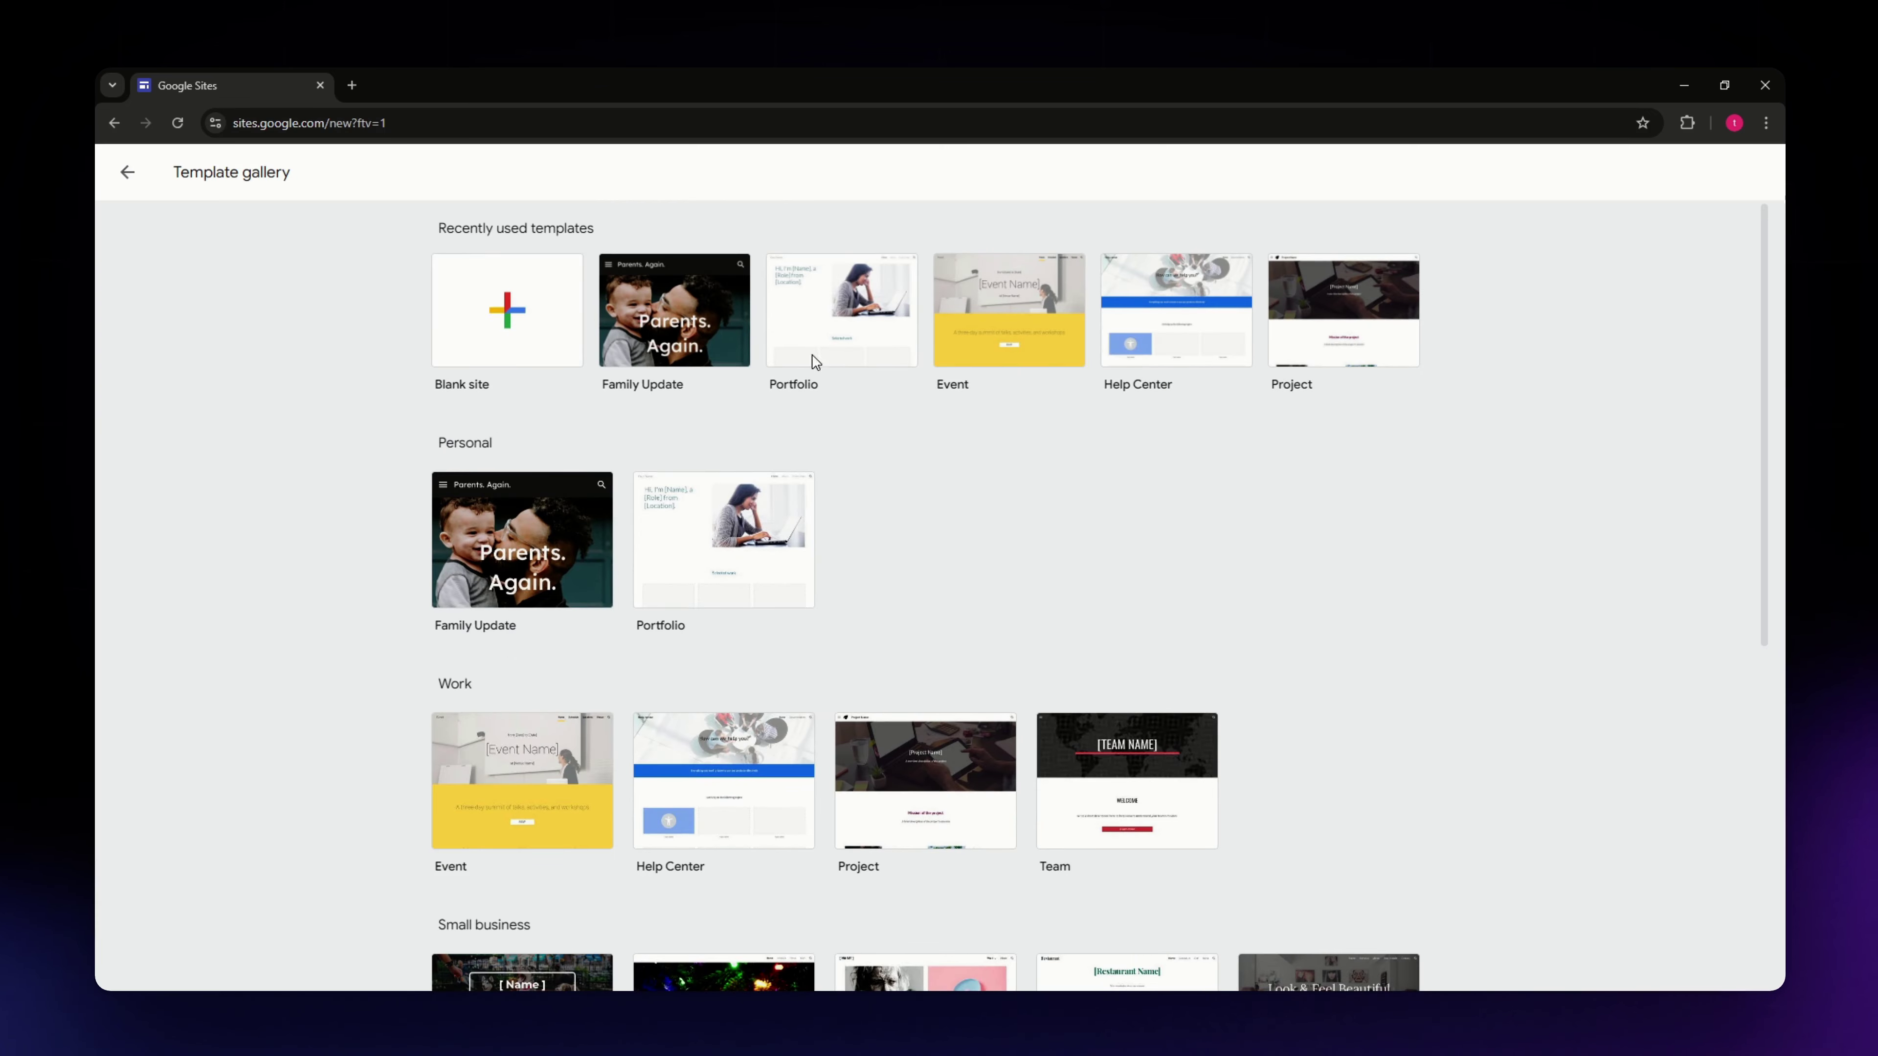
pyautogui.scroll(-1, 436, 558)
pyautogui.scroll(1, 473, 540)
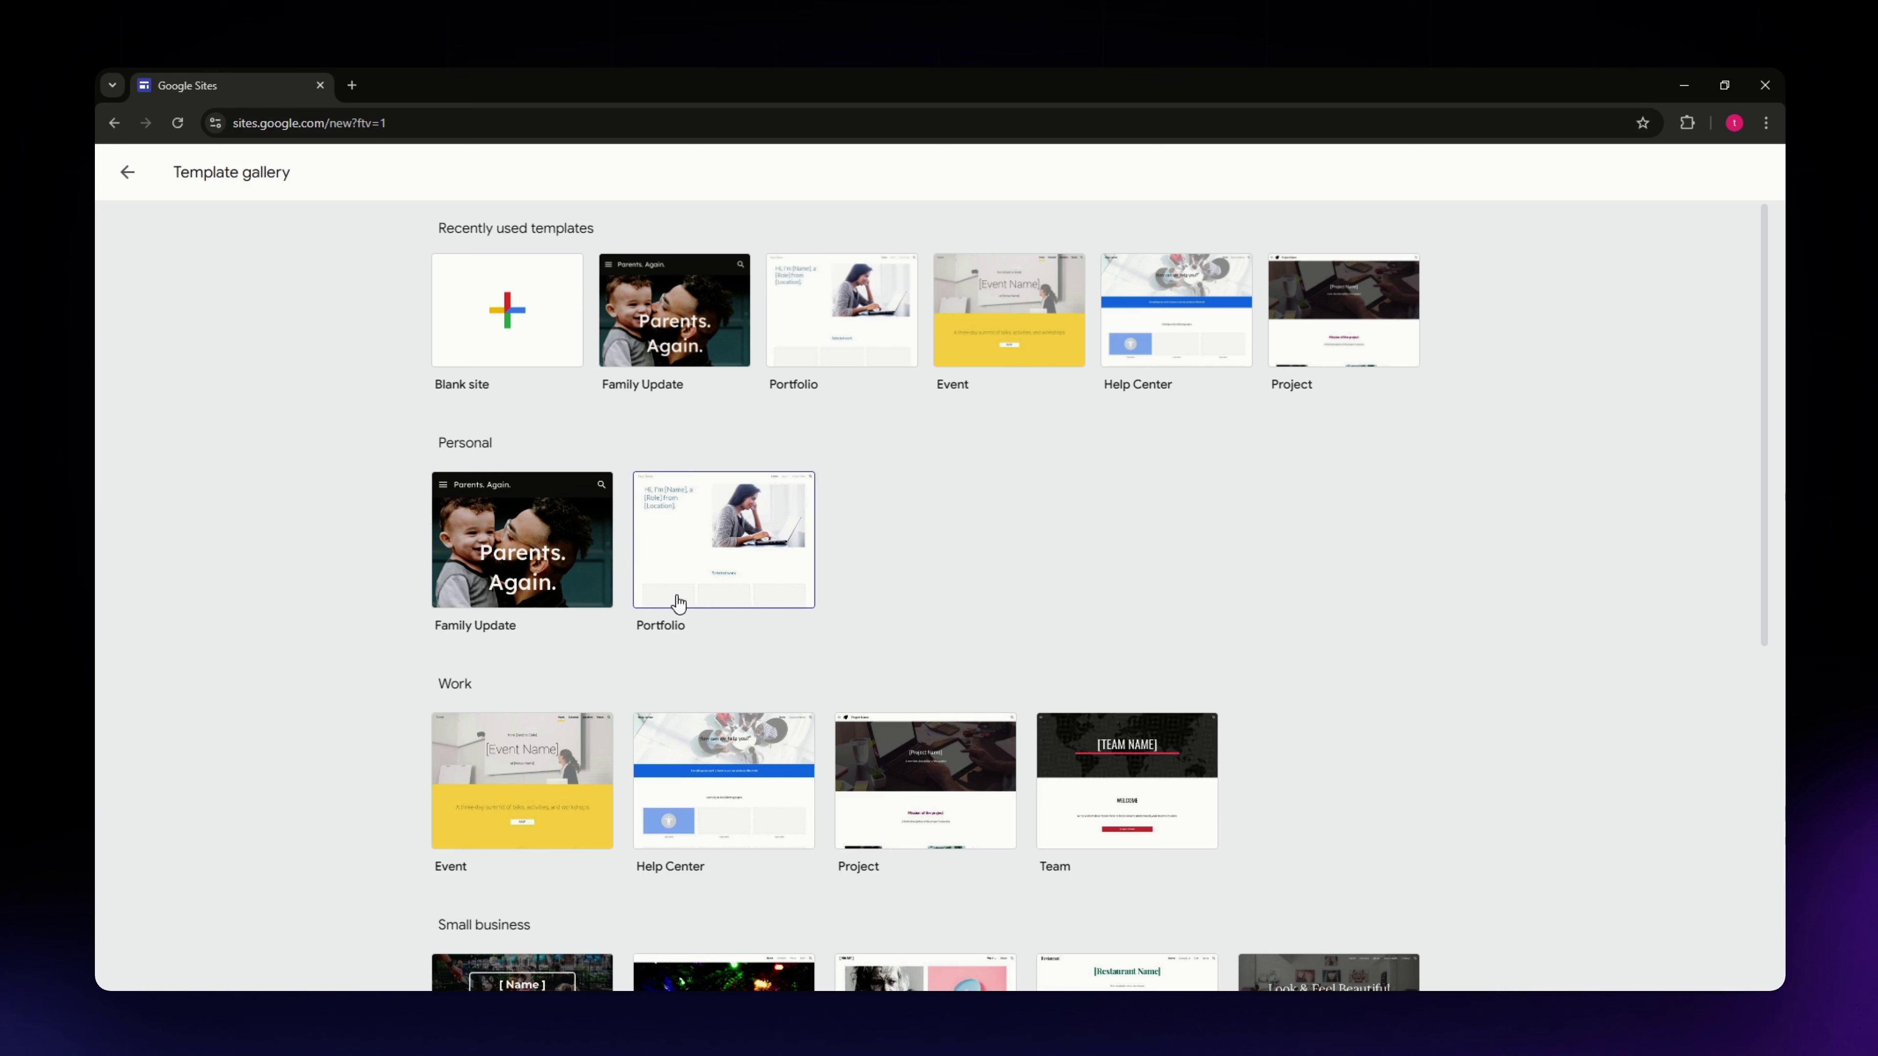
pyautogui.scroll(-1, 427, 534)
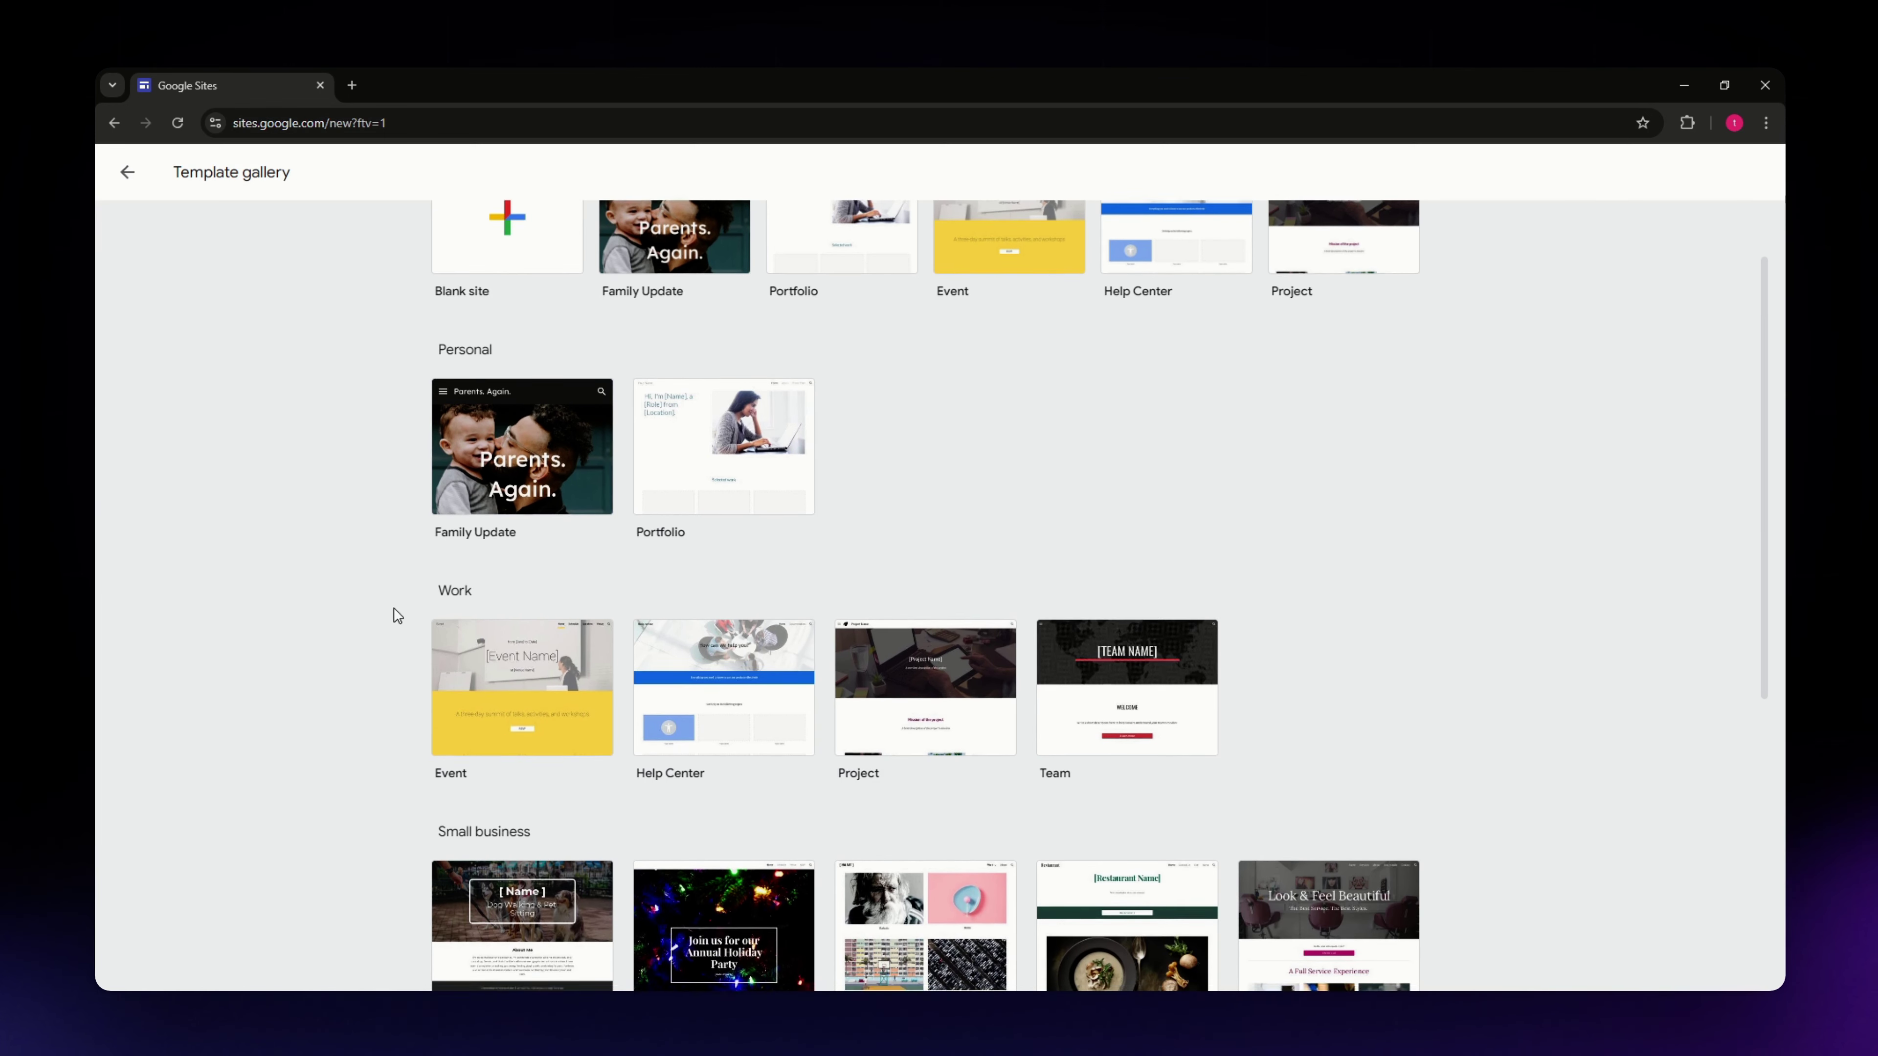
pyautogui.scroll(-6, 399, 613)
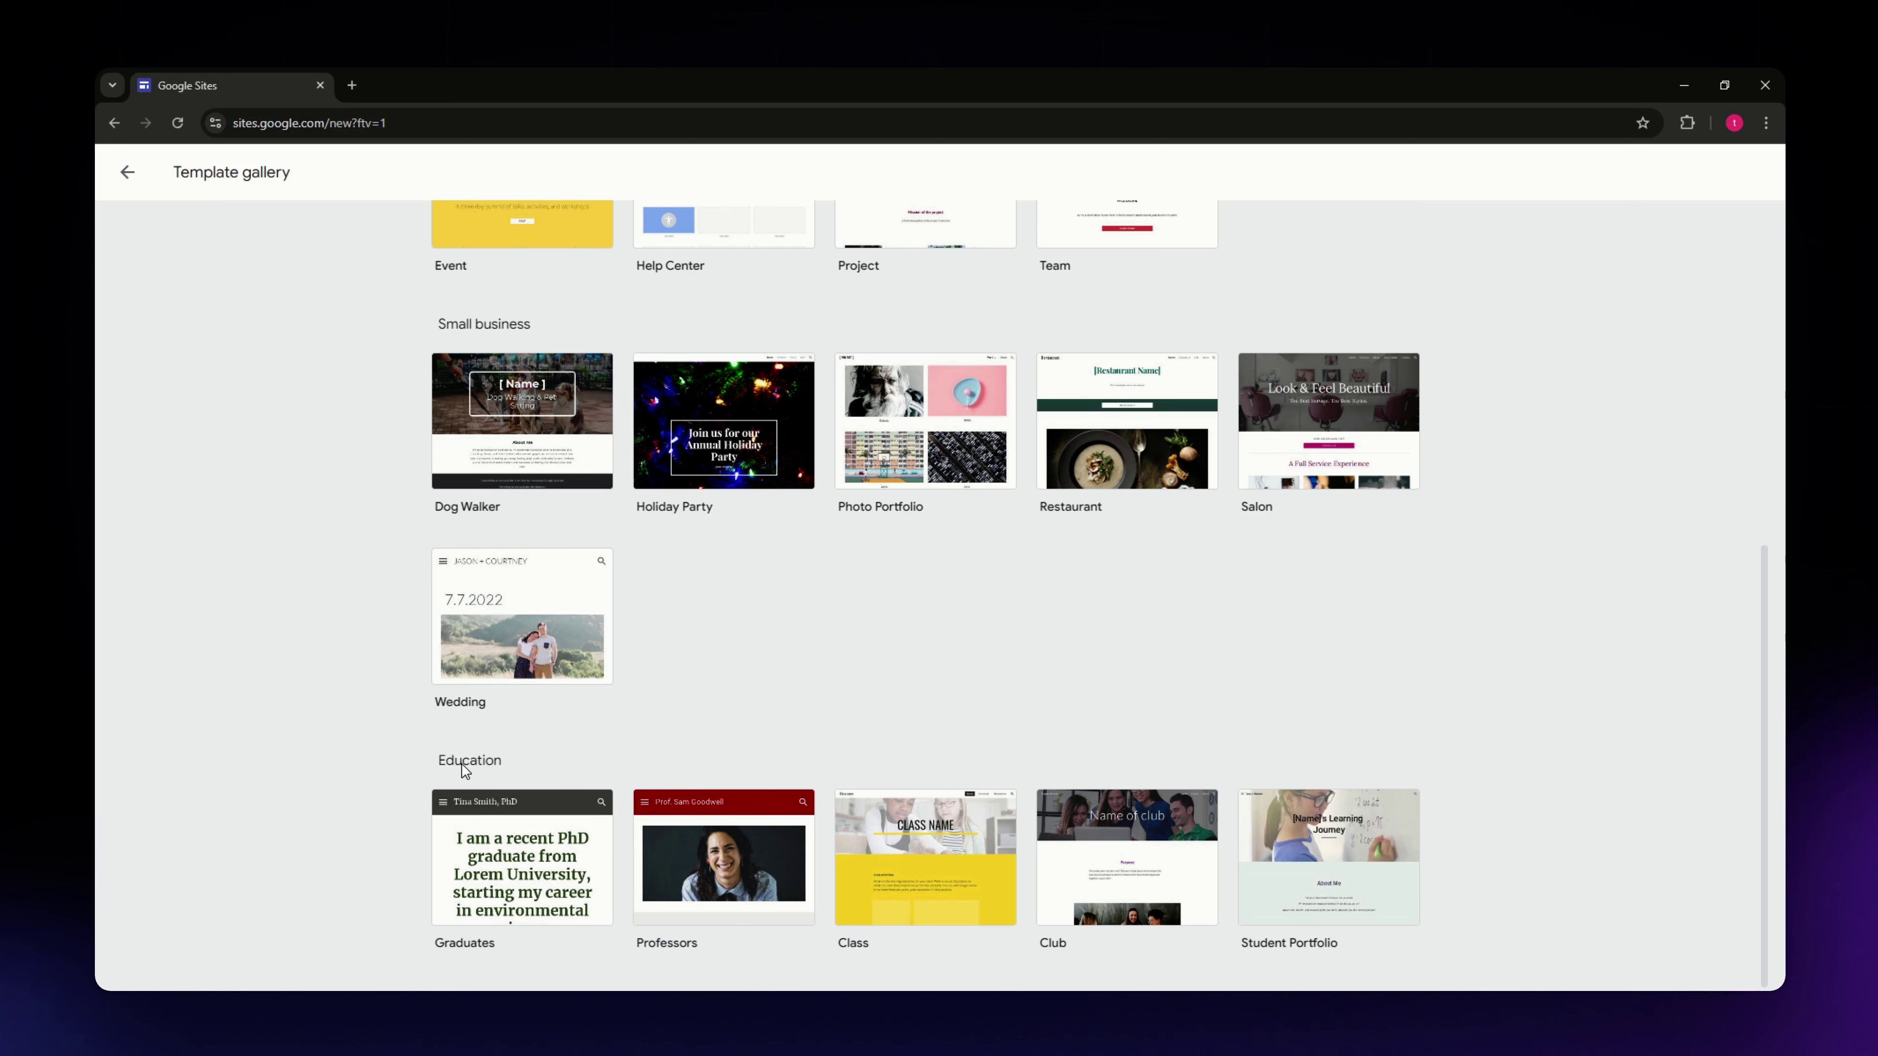
pyautogui.scroll(7, 641, 834)
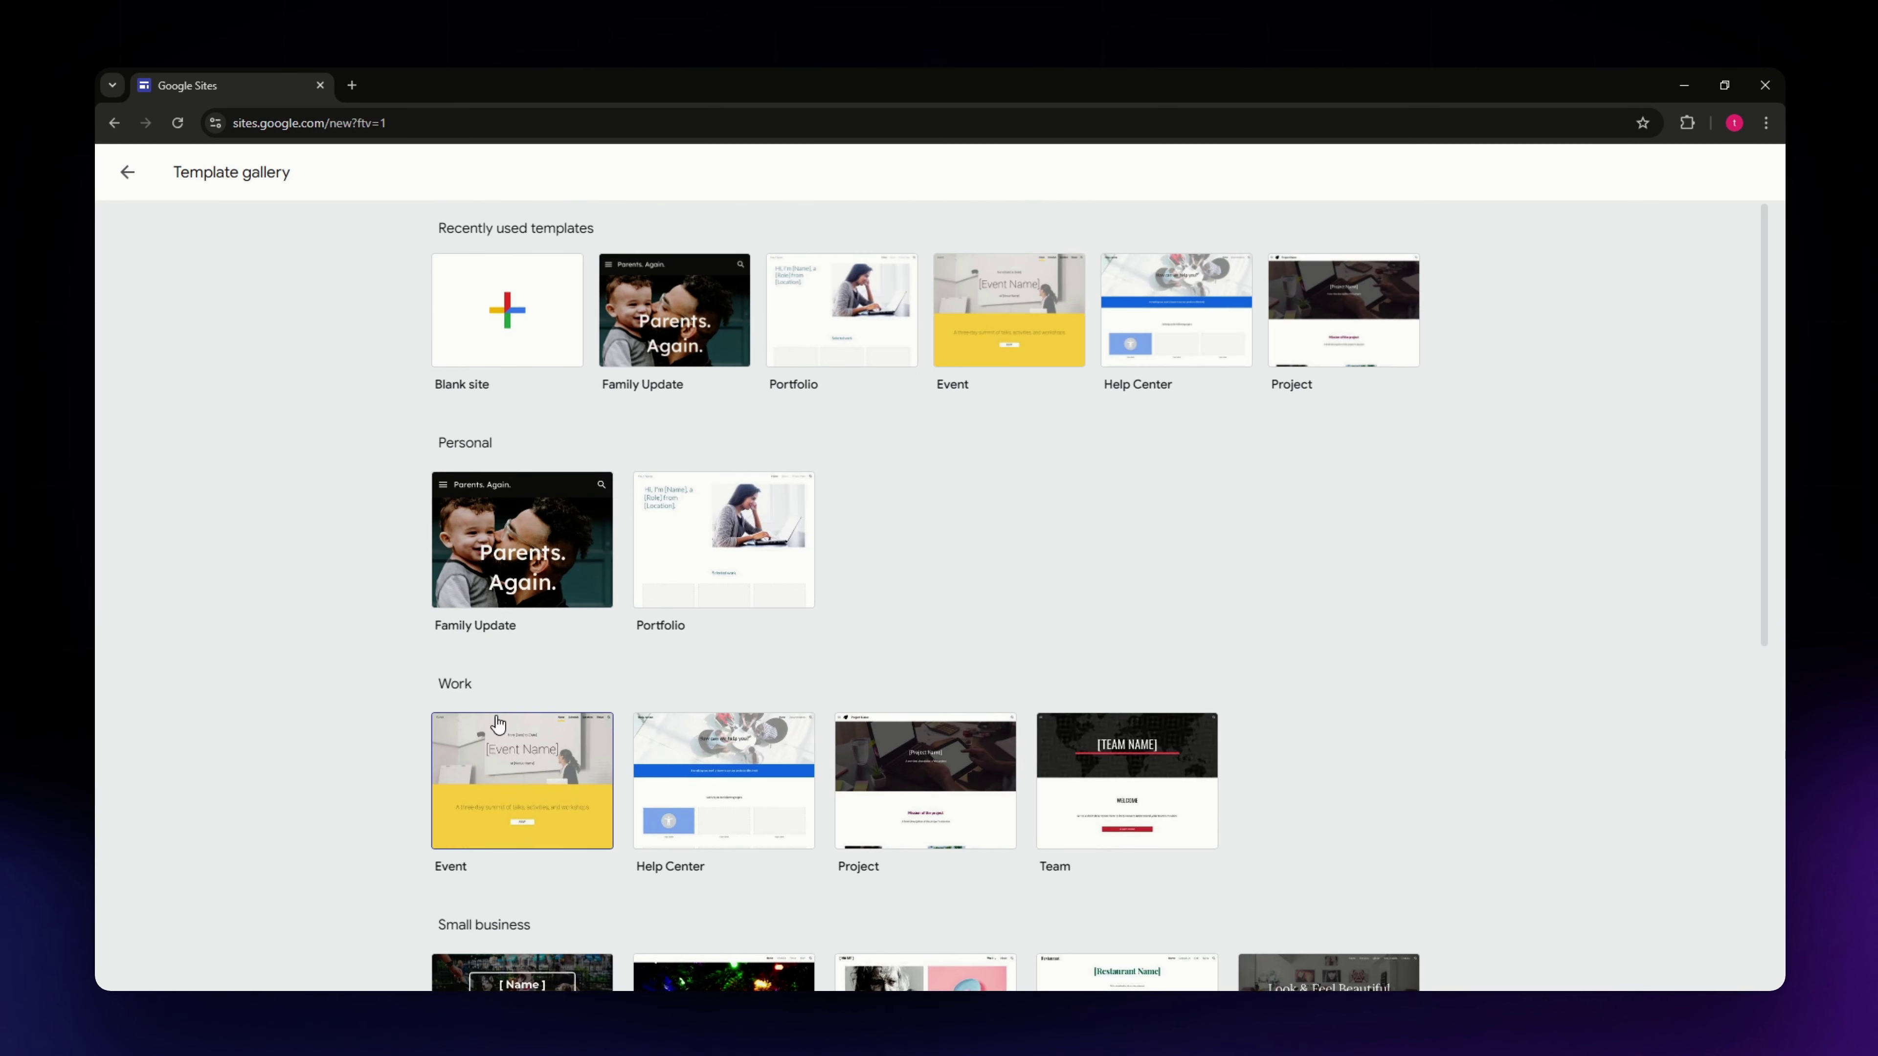
pyautogui.scroll(-1, 362, 699)
pyautogui.scroll(-1, 841, 681)
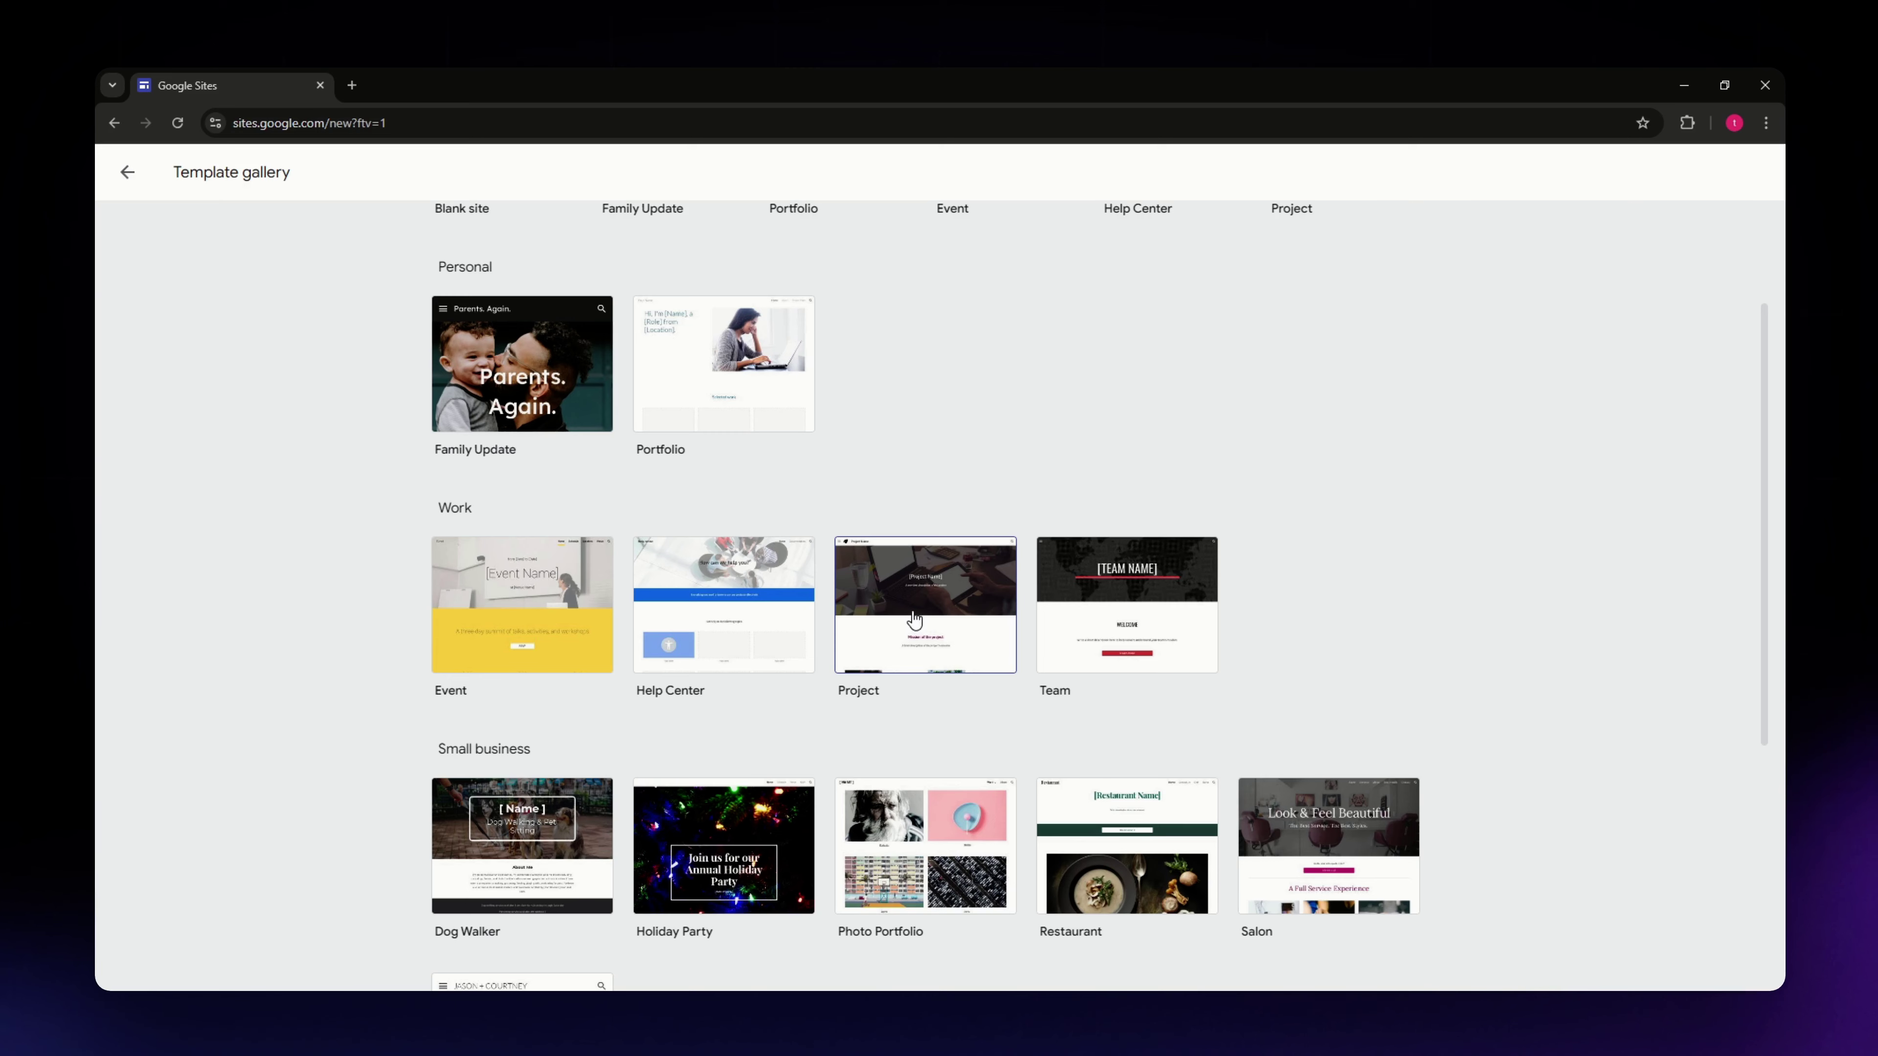
pyautogui.scroll(1, 914, 629)
pyautogui.scroll(1, 915, 644)
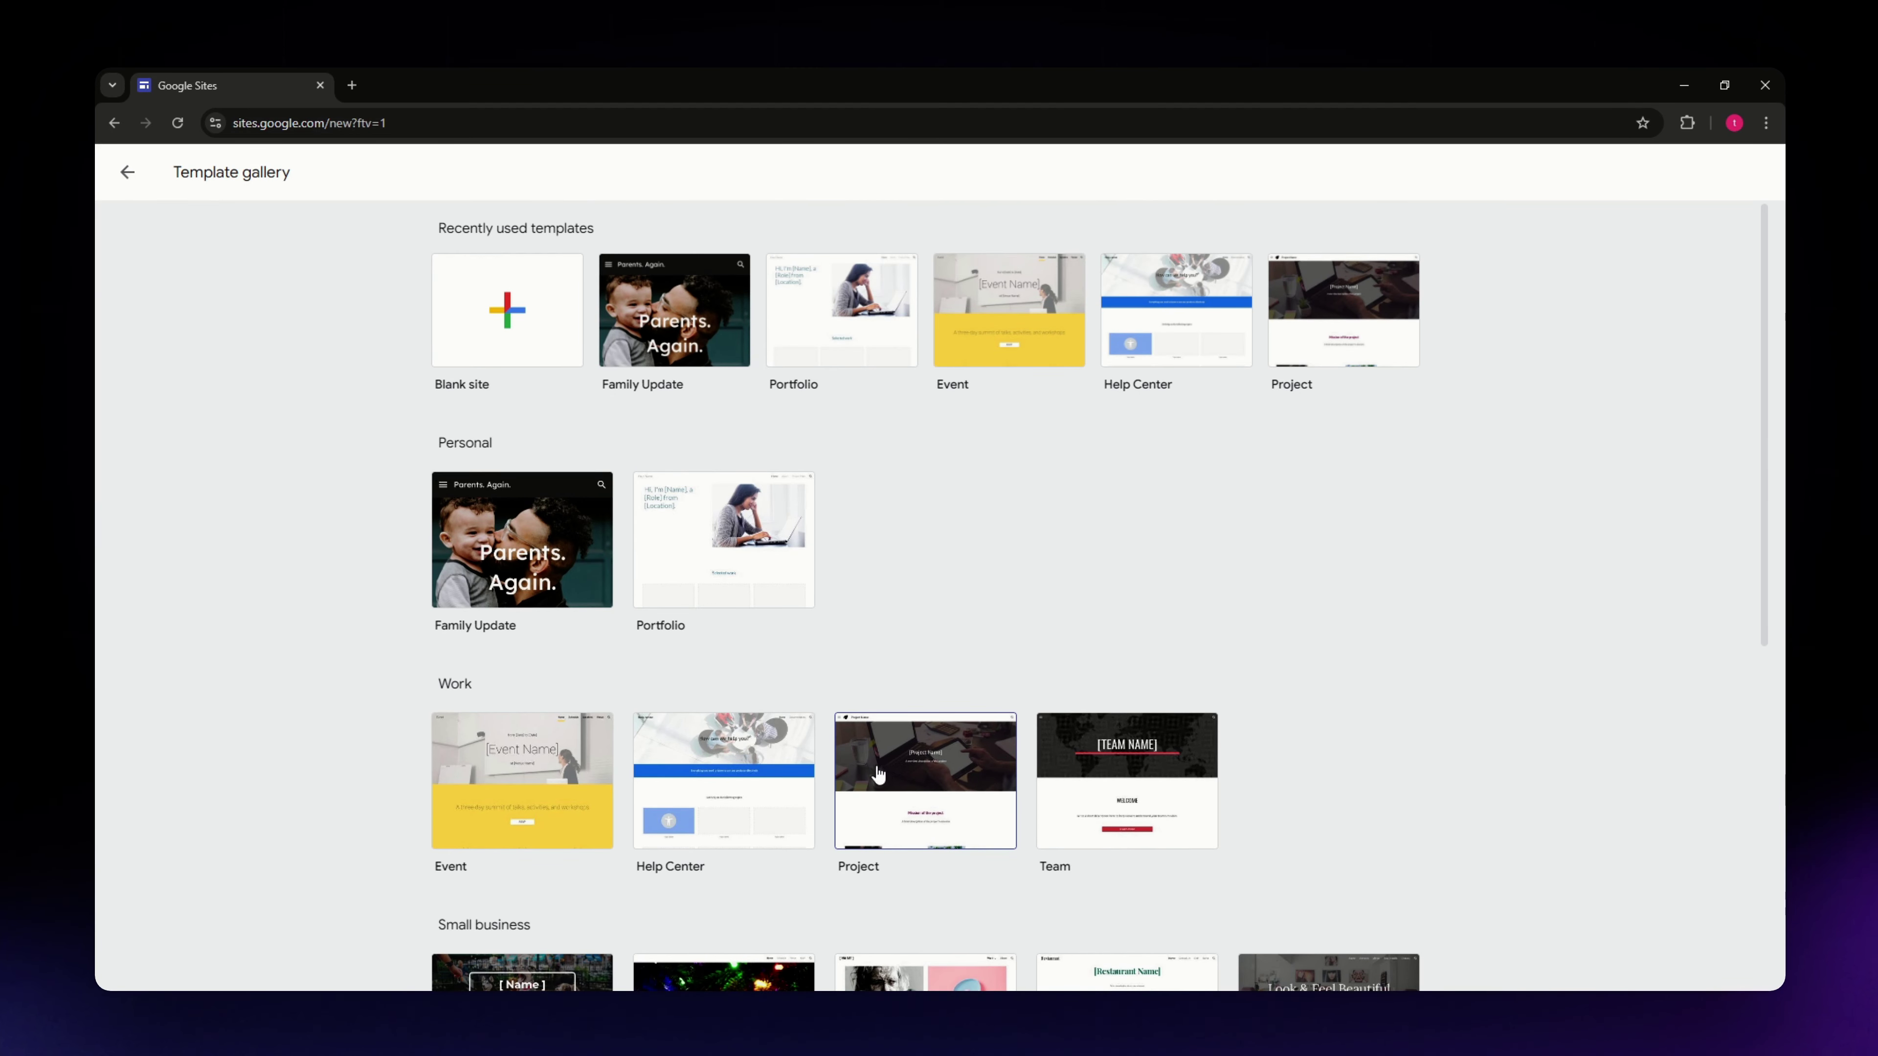
pyautogui.scroll(-2, 880, 769)
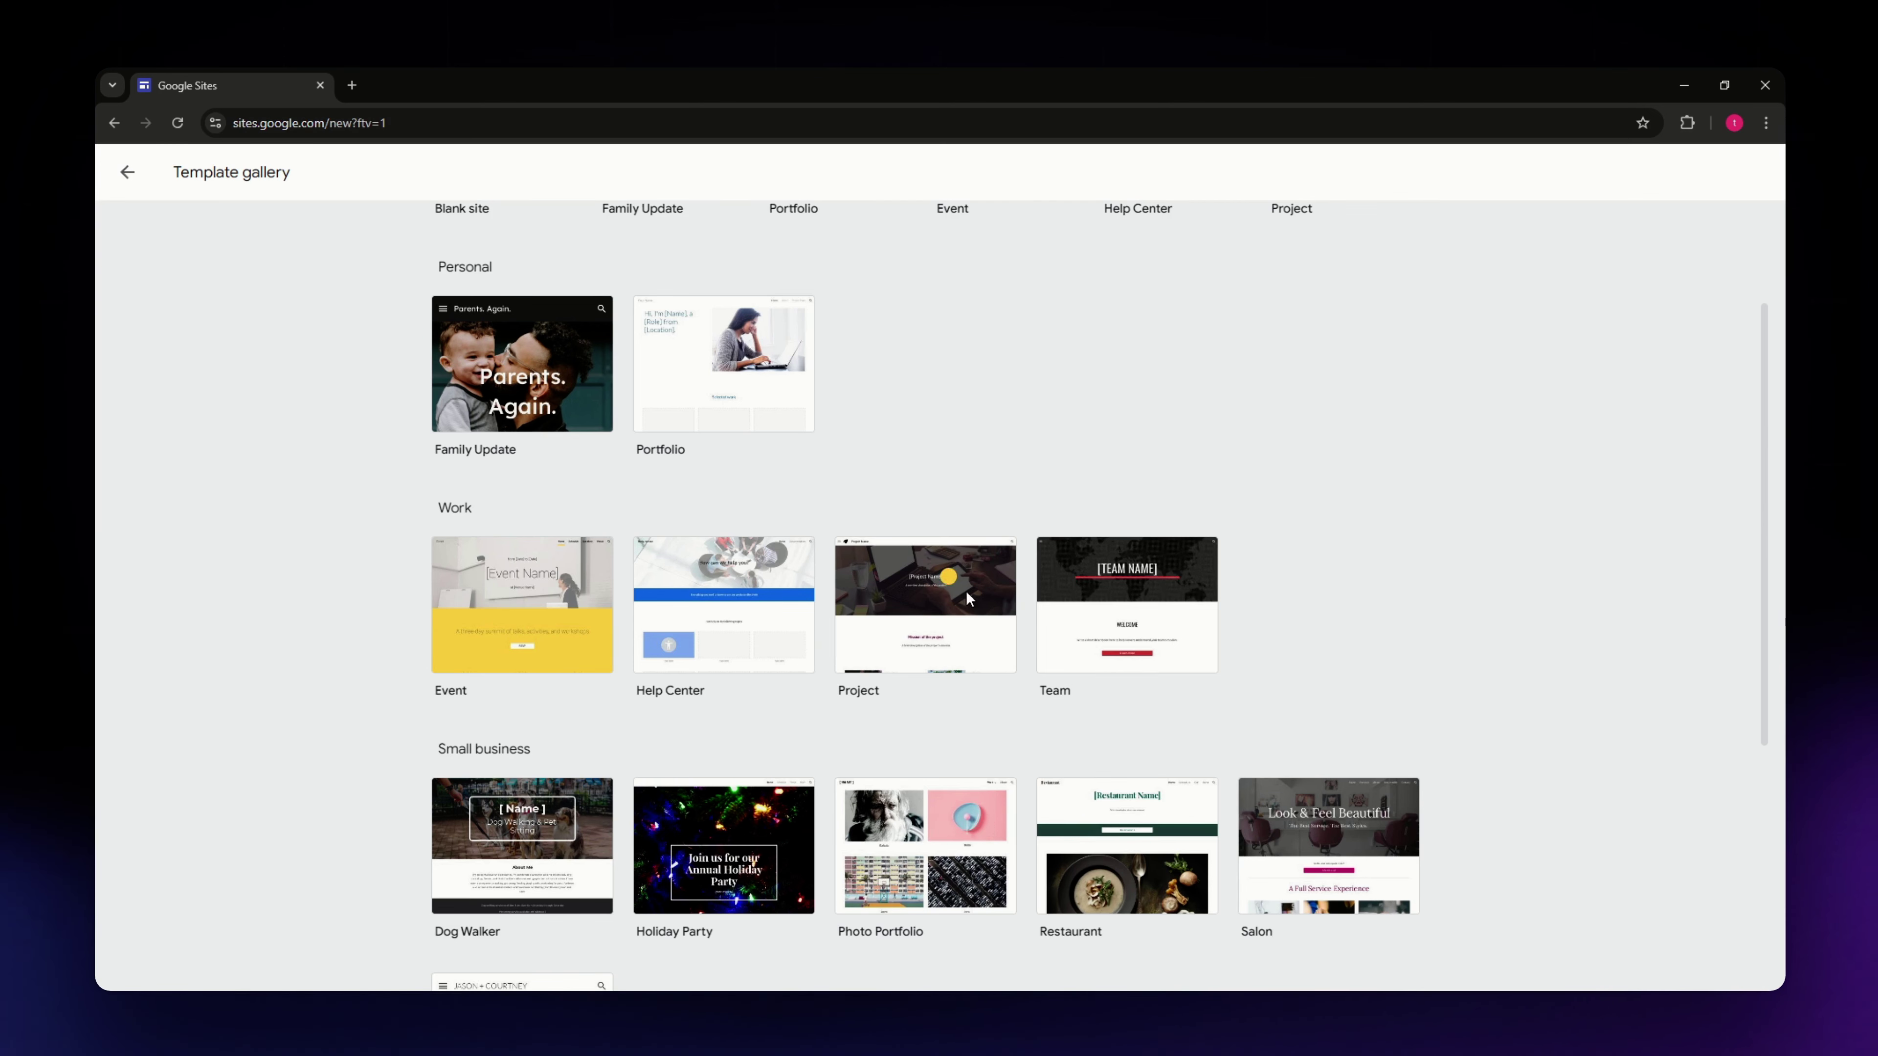
# Step: Create a site from the Project template, close the Add content tour, and review its placeholder sections
pyautogui.click(894, 556)
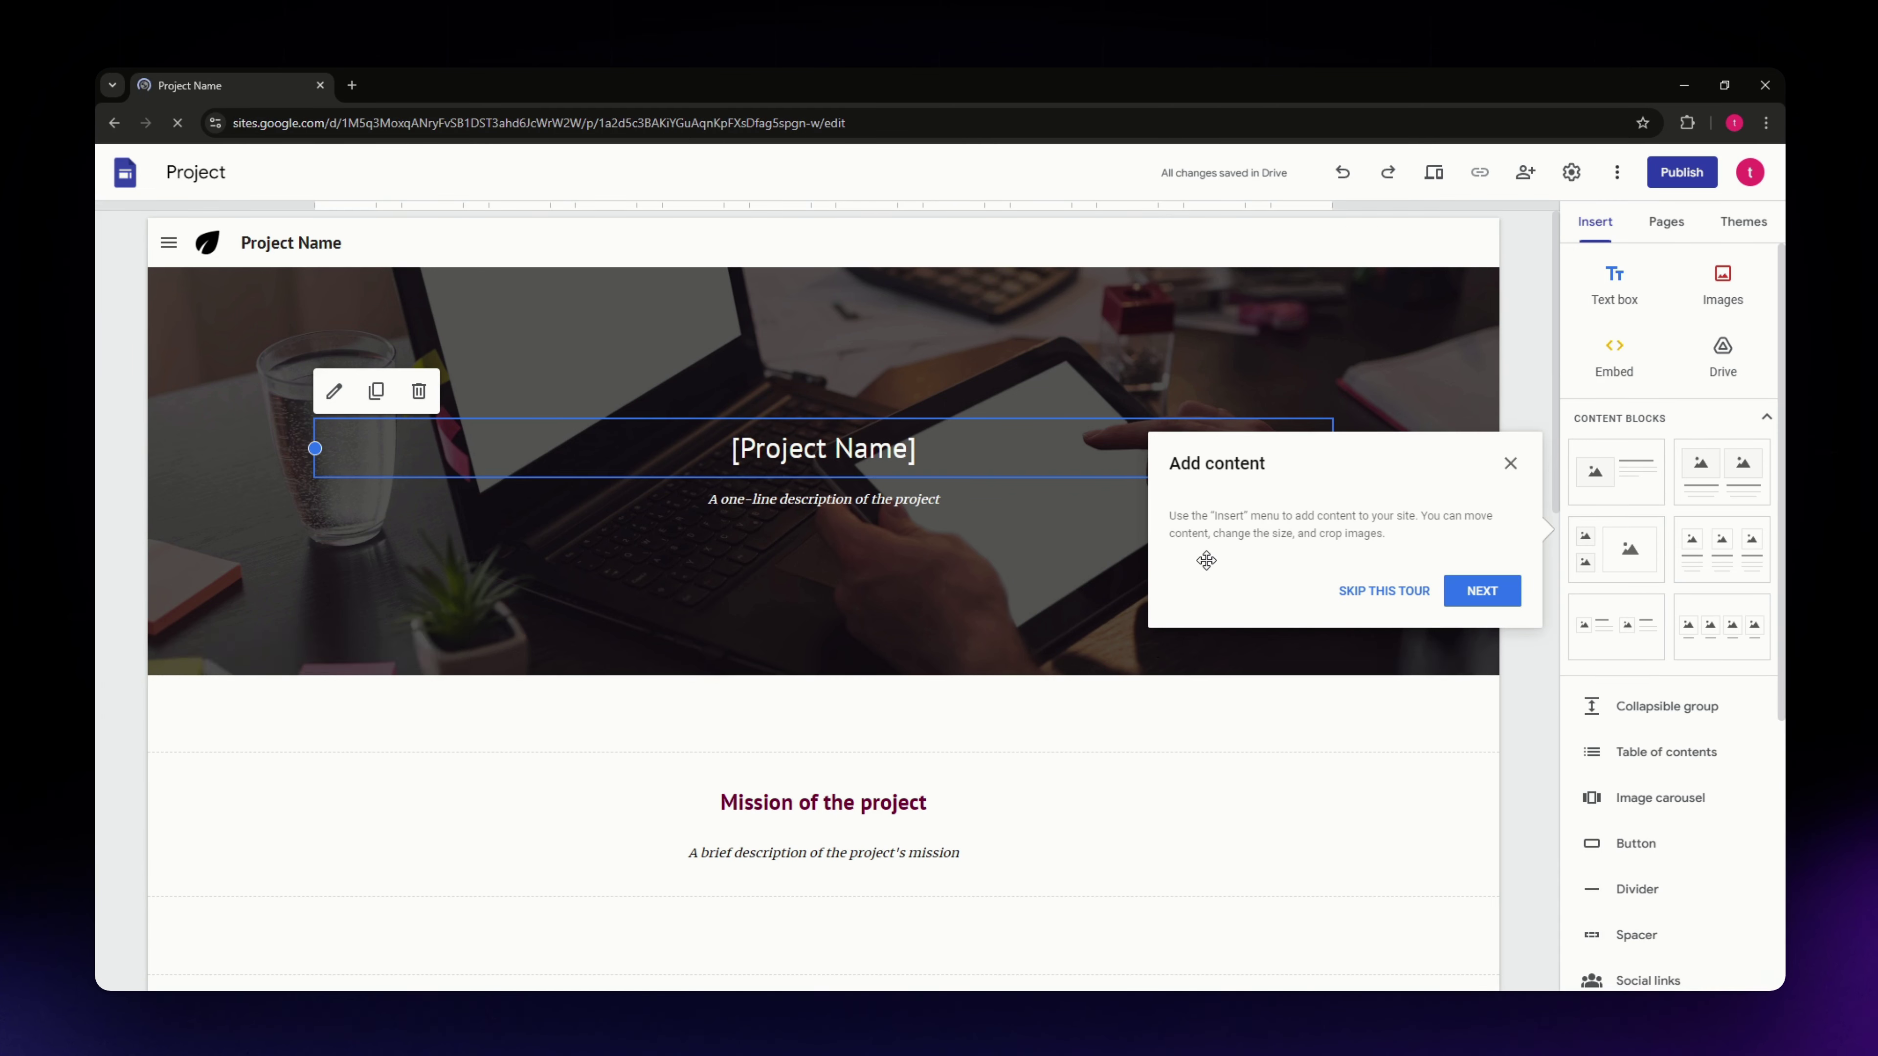
pyautogui.click(1510, 464)
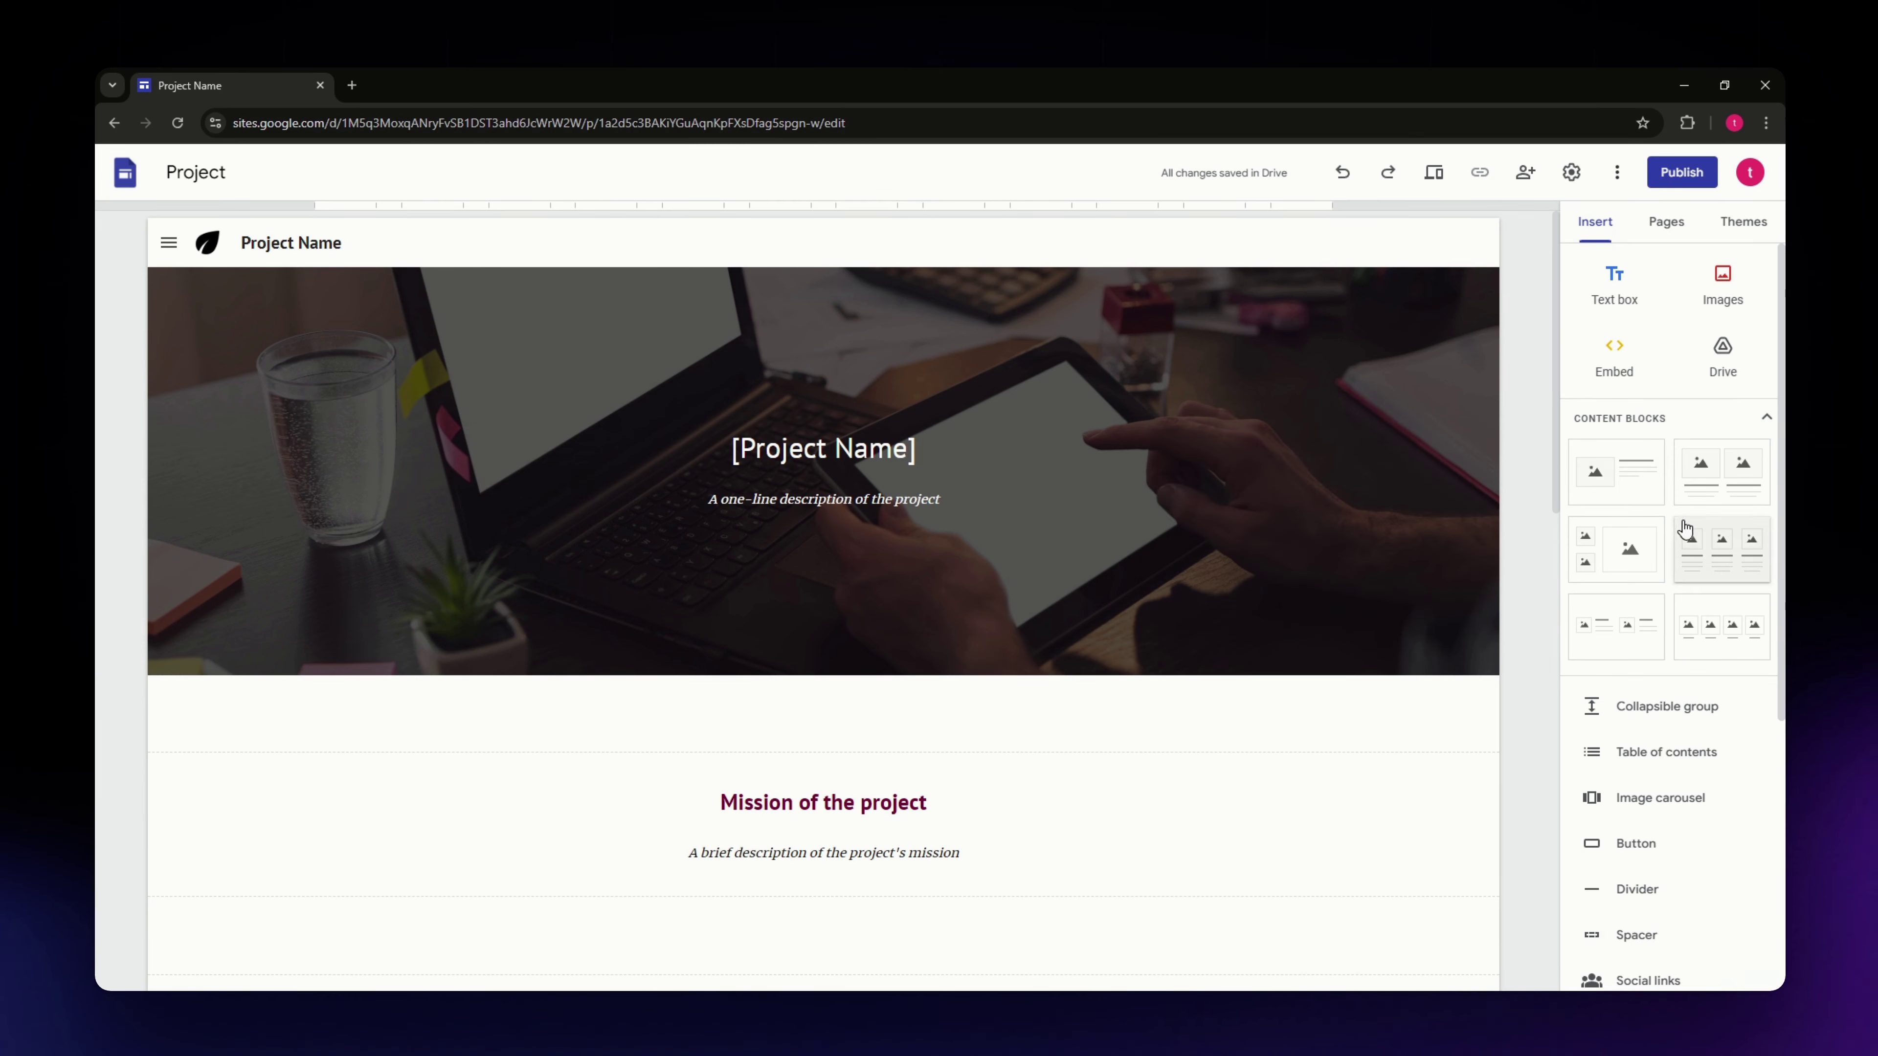
pyautogui.scroll(-3, 1668, 511)
pyautogui.scroll(3, 1660, 520)
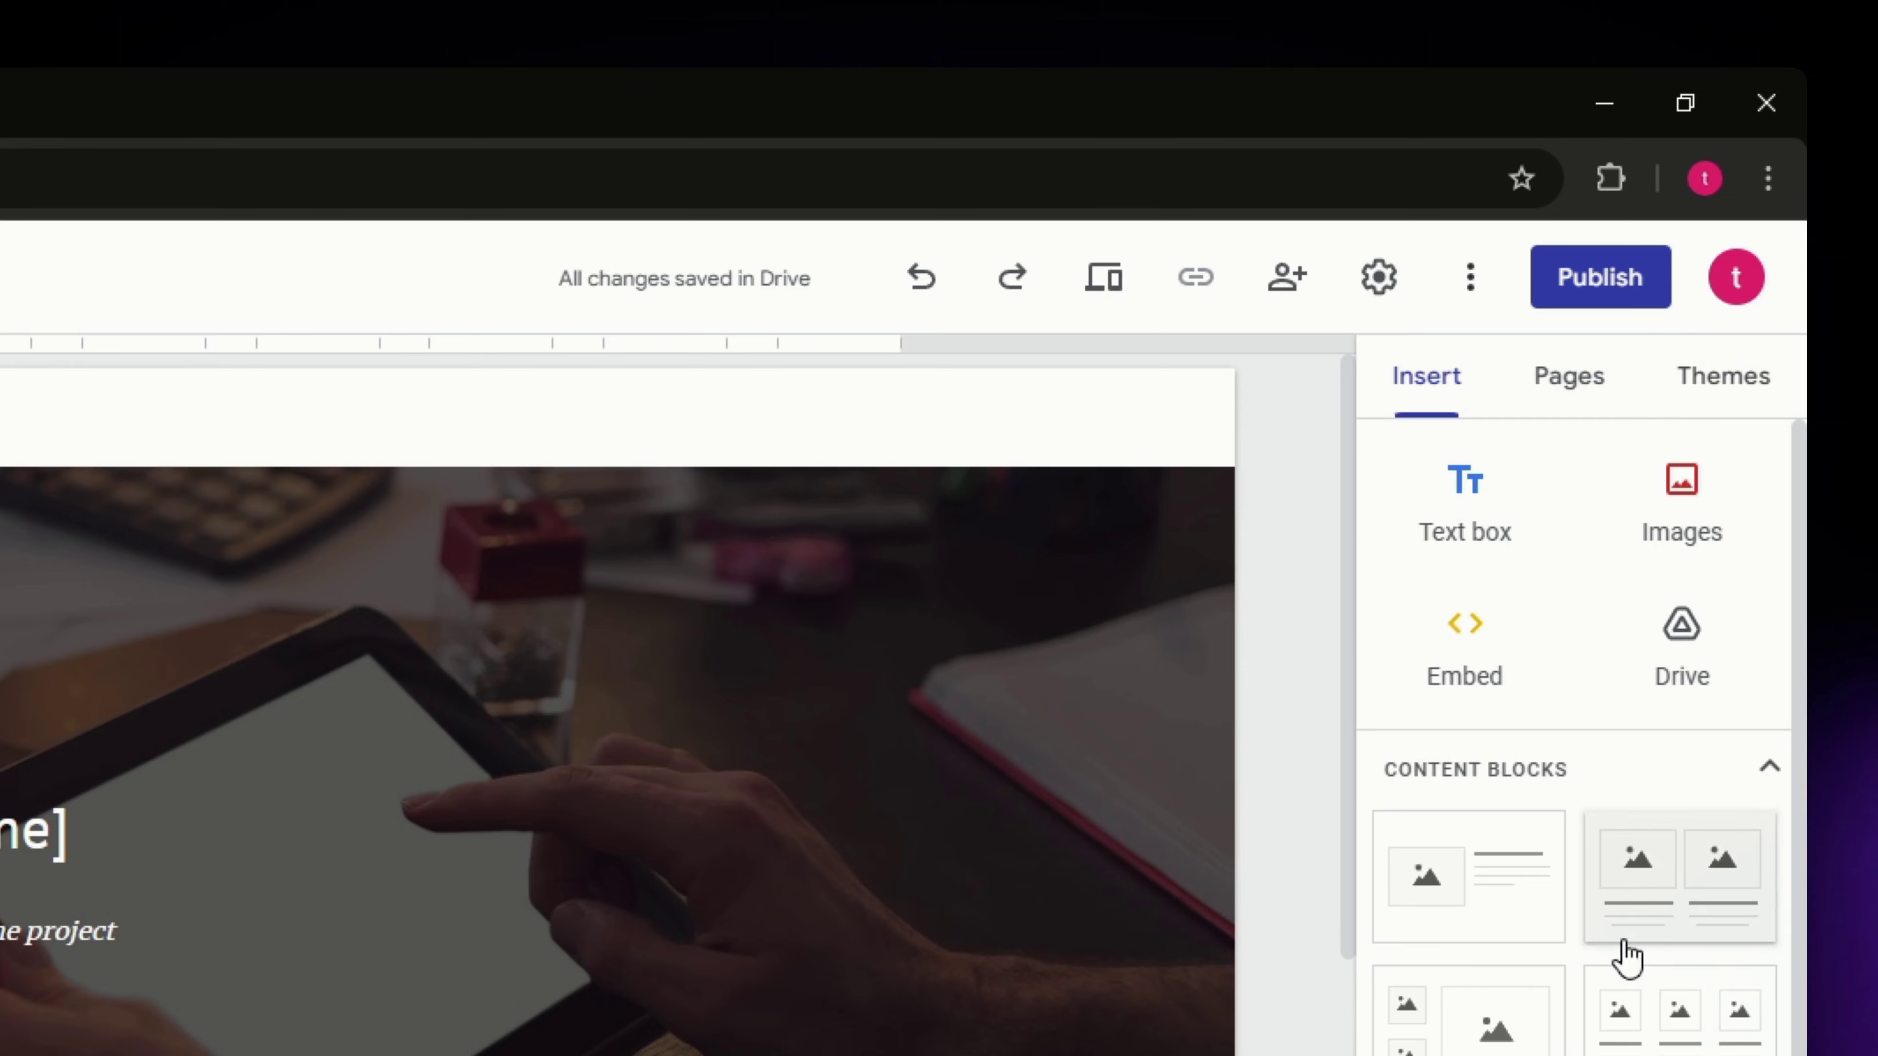
pyautogui.scroll(-6, 1626, 958)
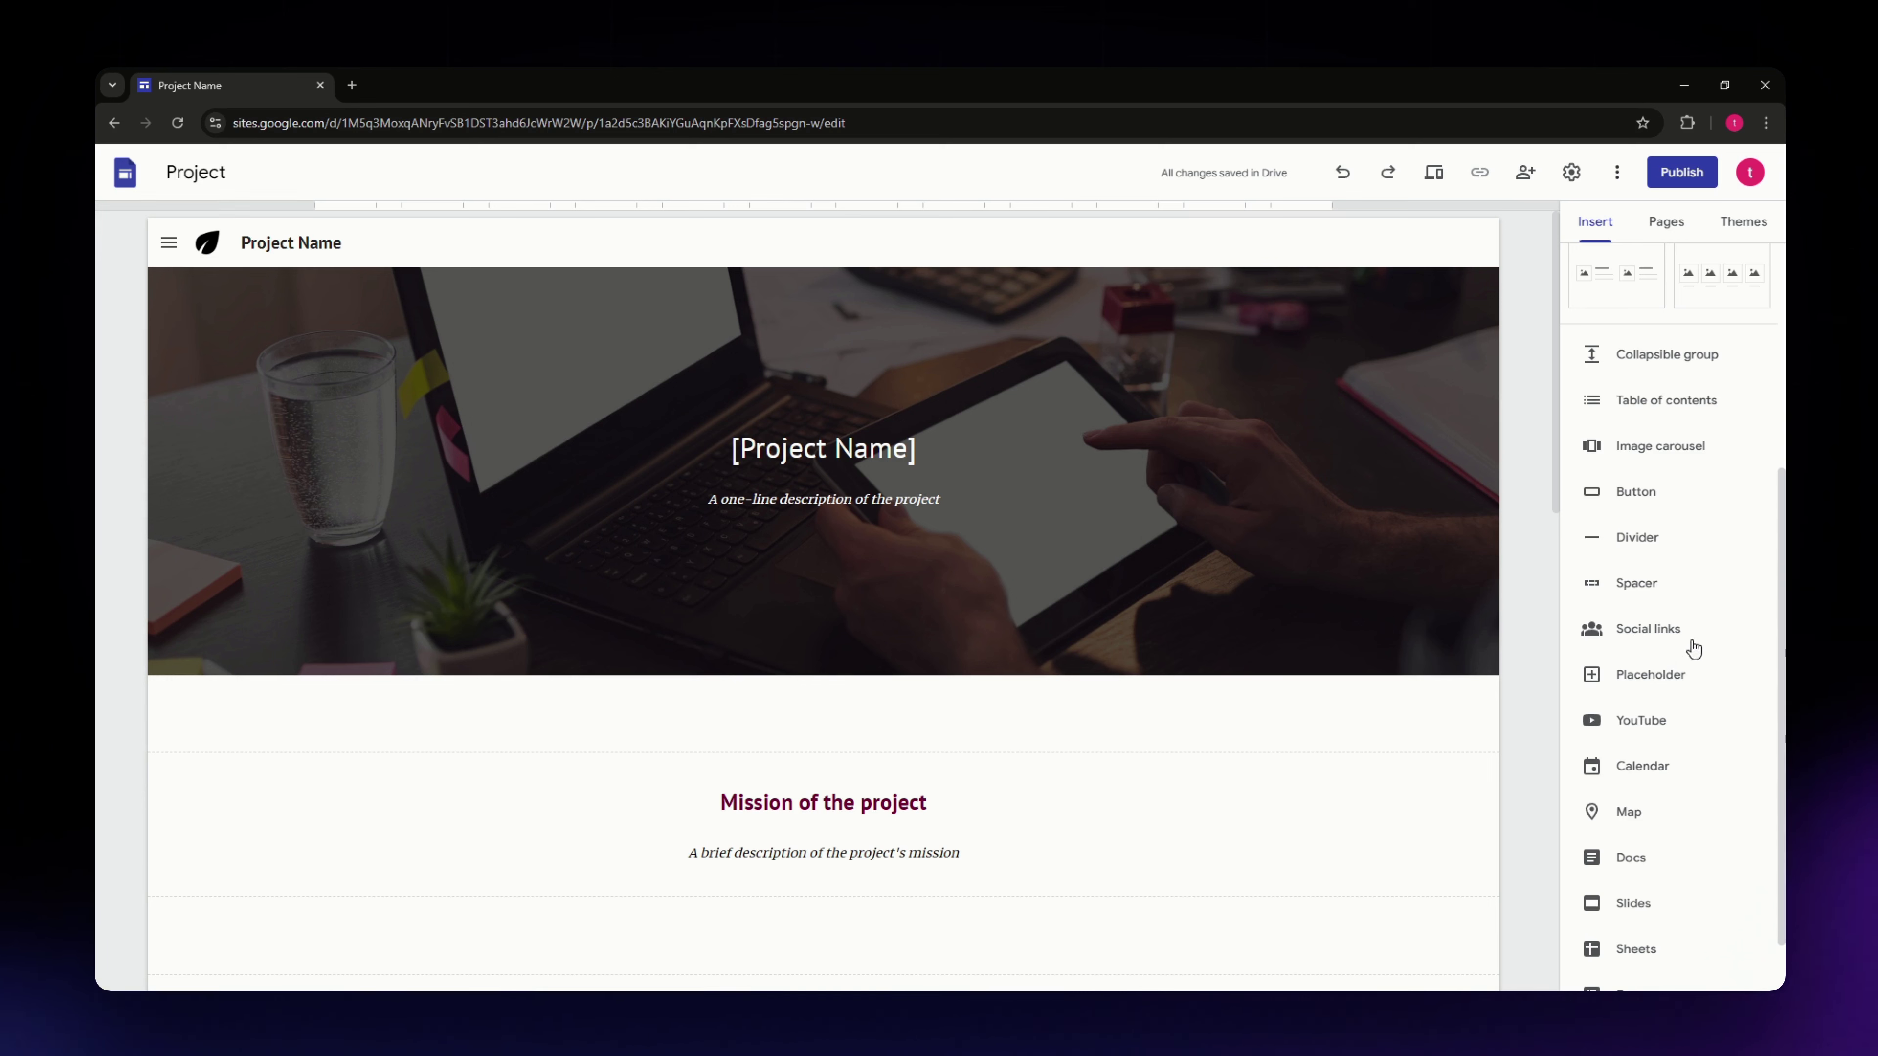
pyautogui.scroll(5, 1644, 414)
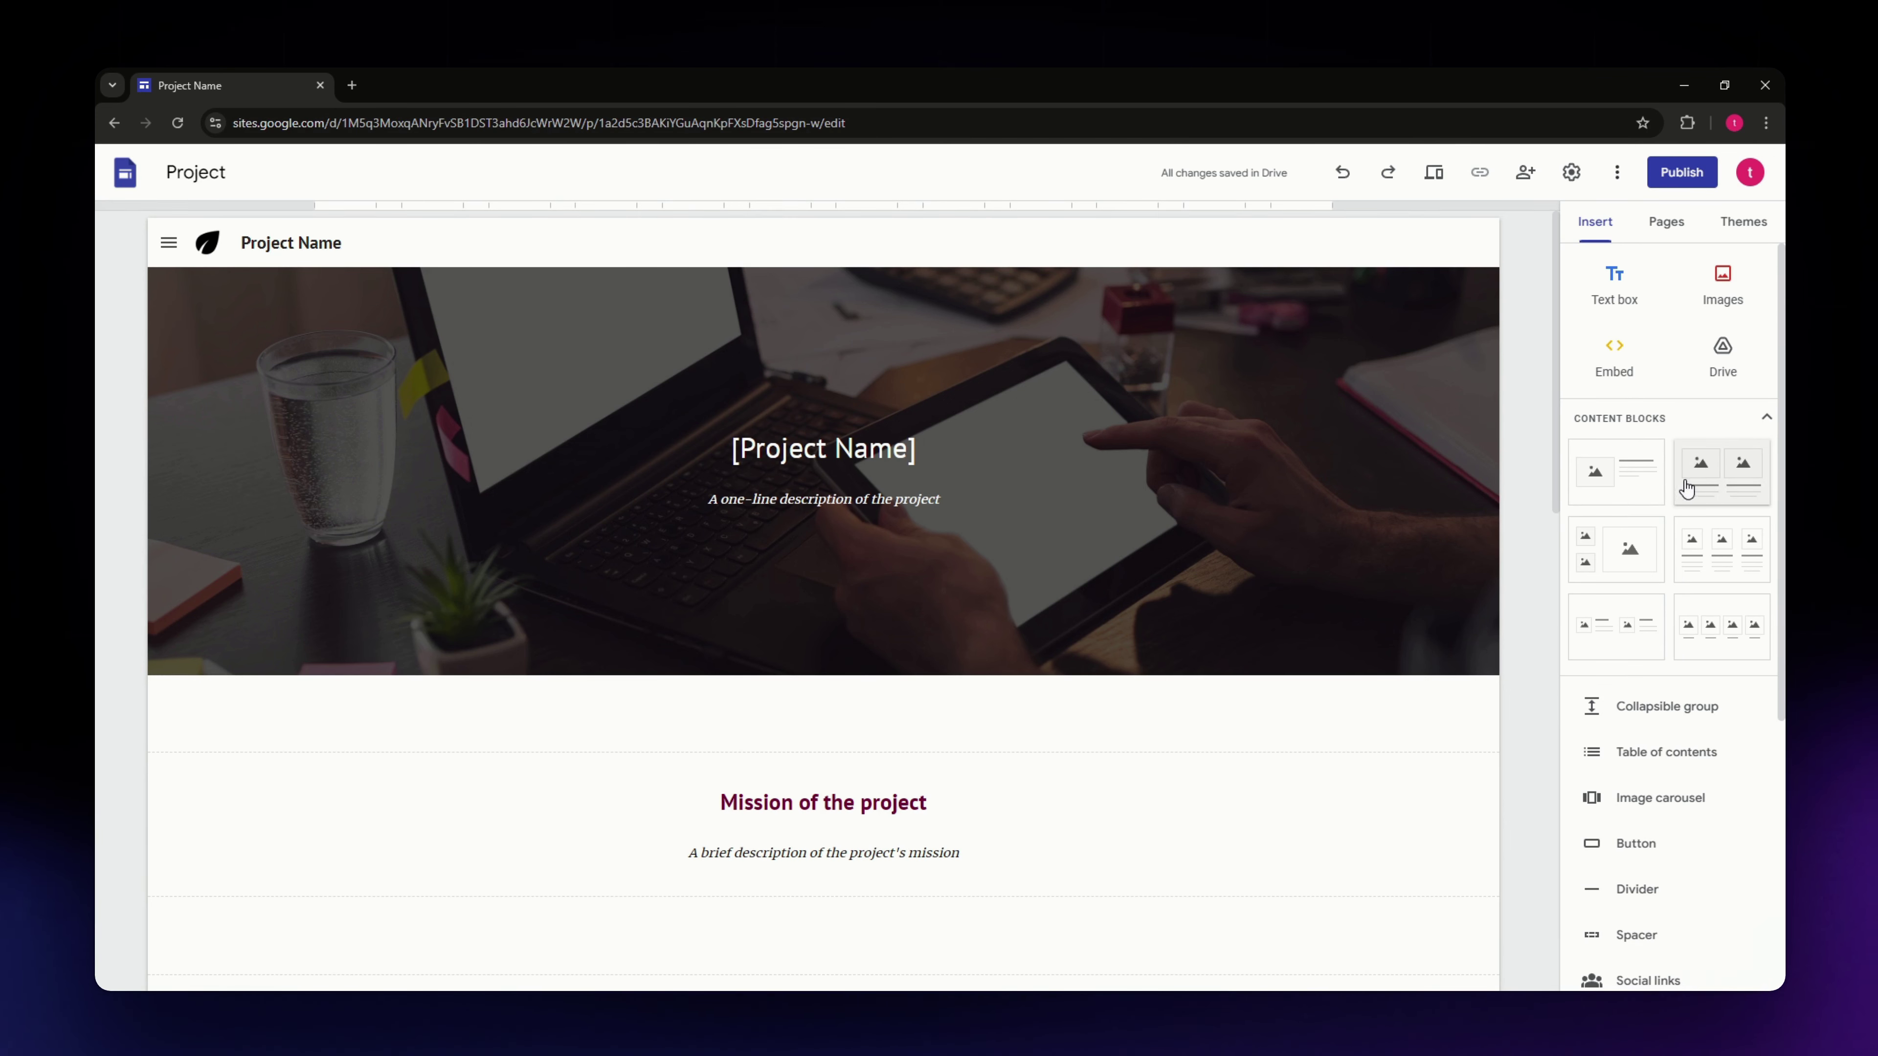
# Step: Insert the two-image block and drag one image tile out into its own new section
pyautogui.click(1730, 477)
pyautogui.moveTo(1323, 433); pyautogui.dragTo(820, 542)
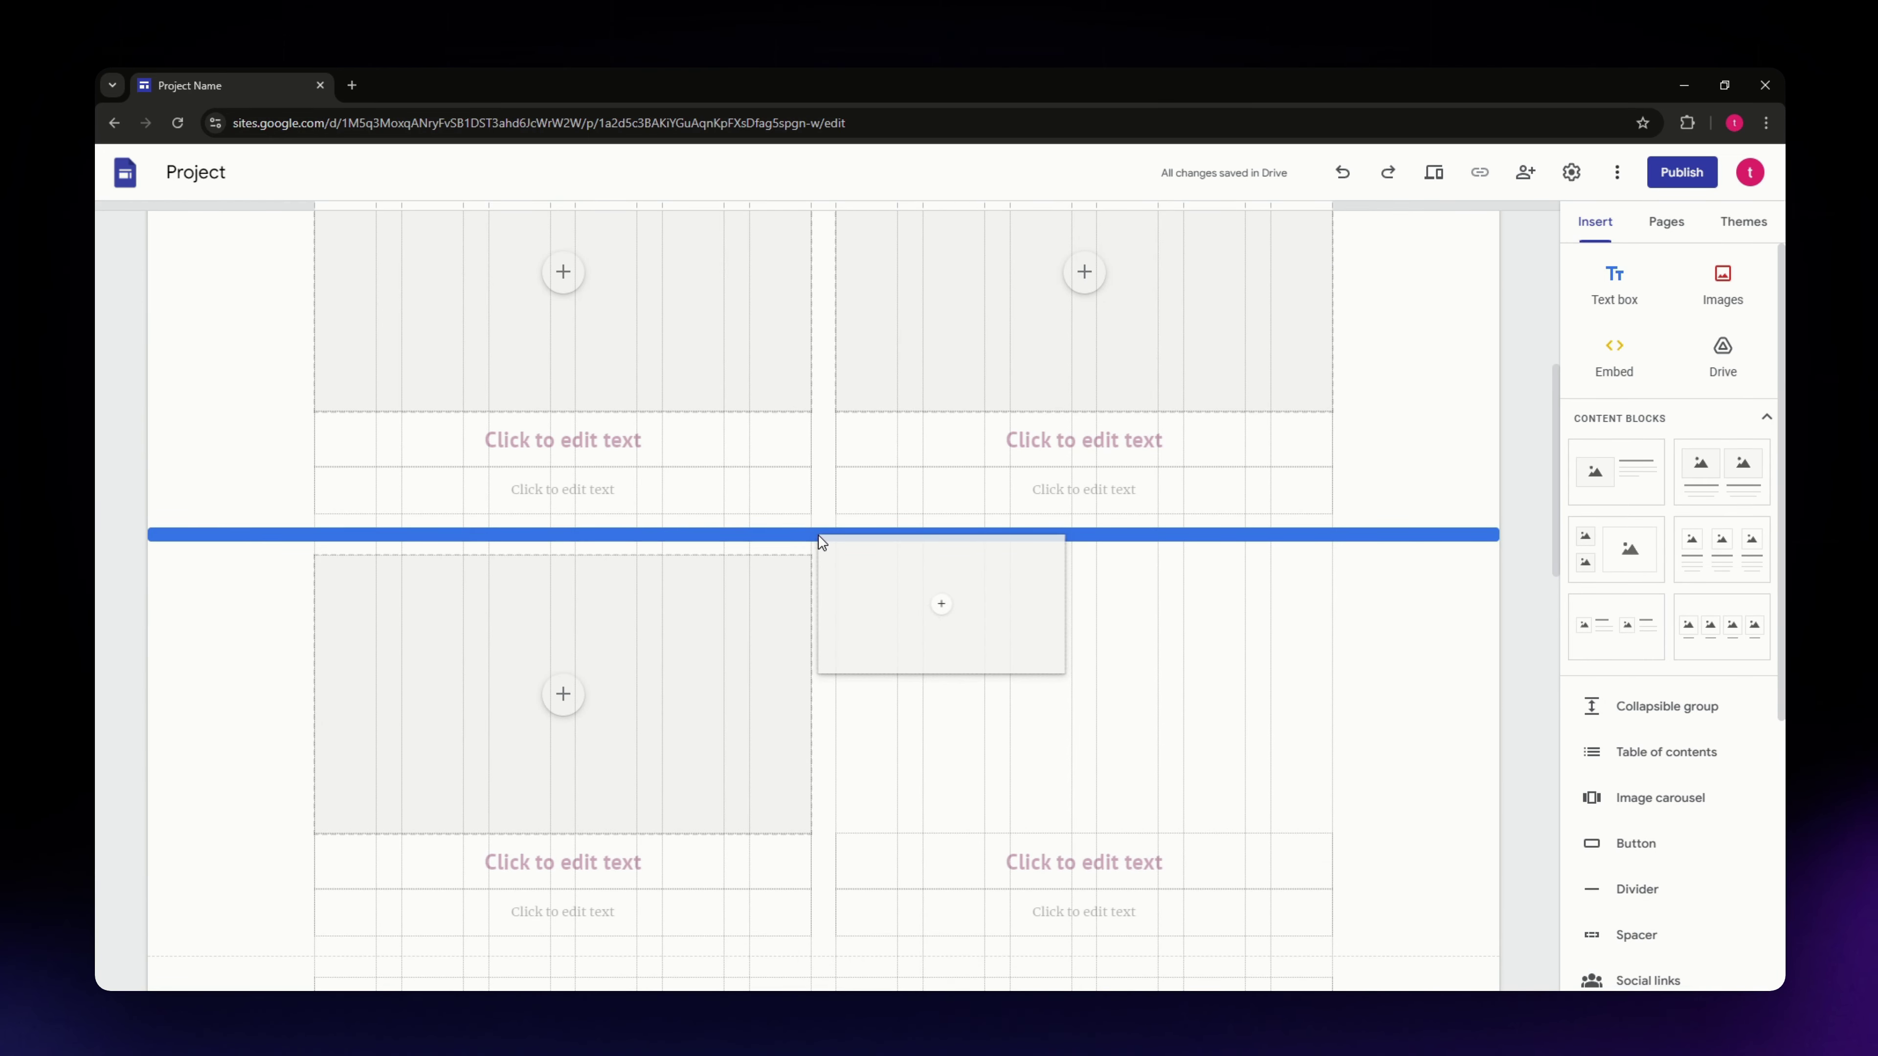
pyautogui.moveTo(820, 542); pyautogui.dragTo(747, 536)
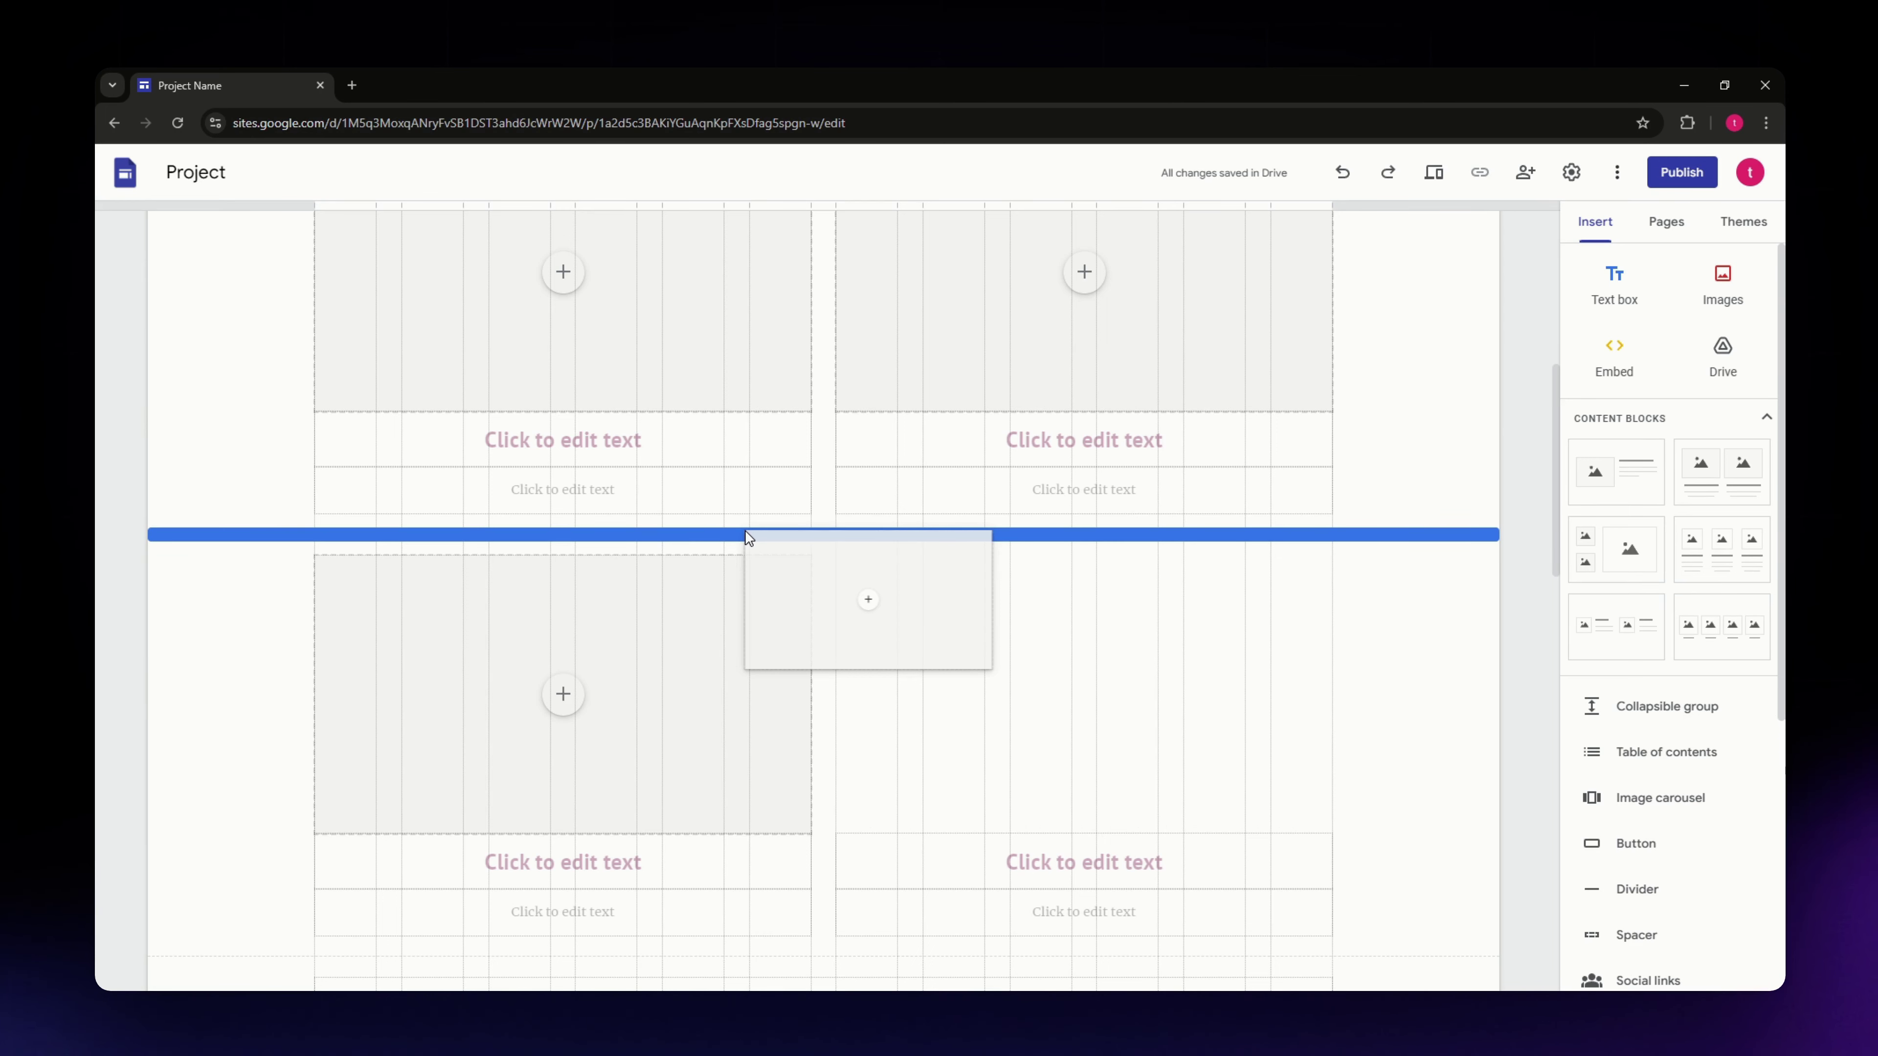
pyautogui.moveTo(746, 530); pyautogui.dragTo(745, 530)
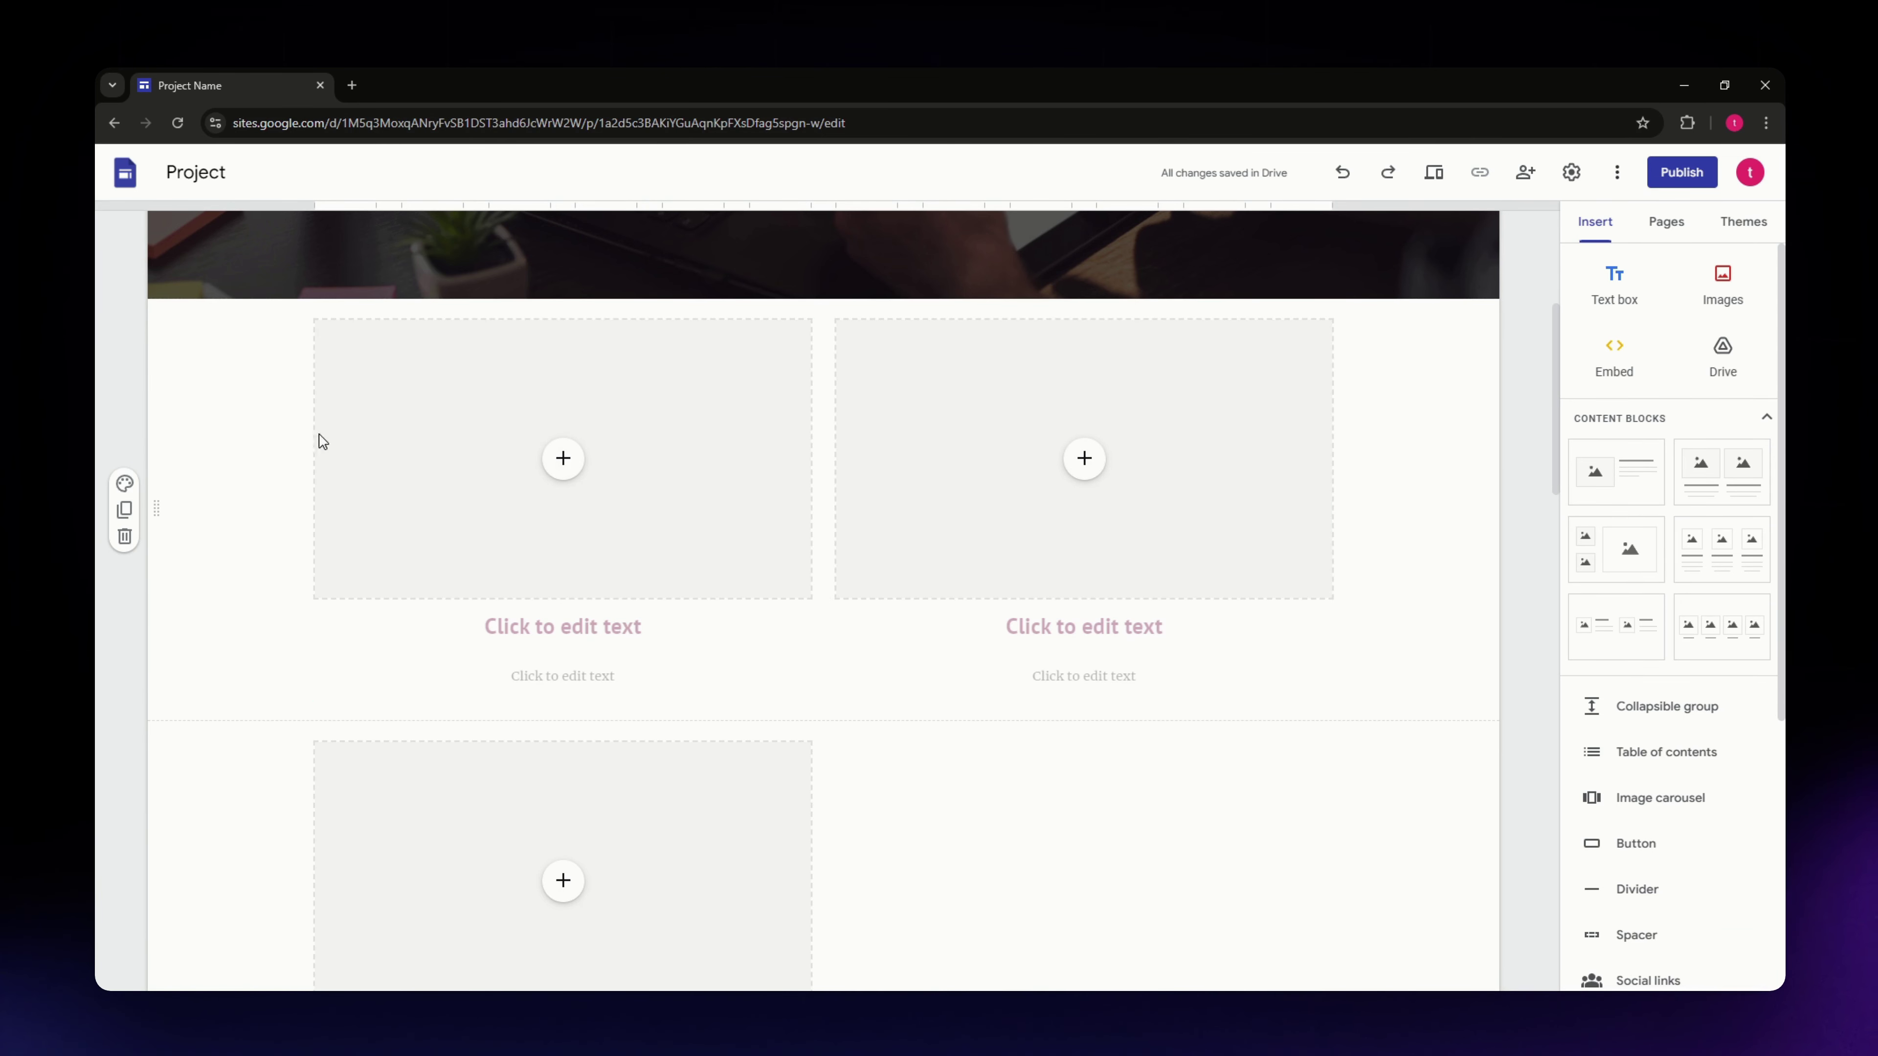
pyautogui.click(124, 546)
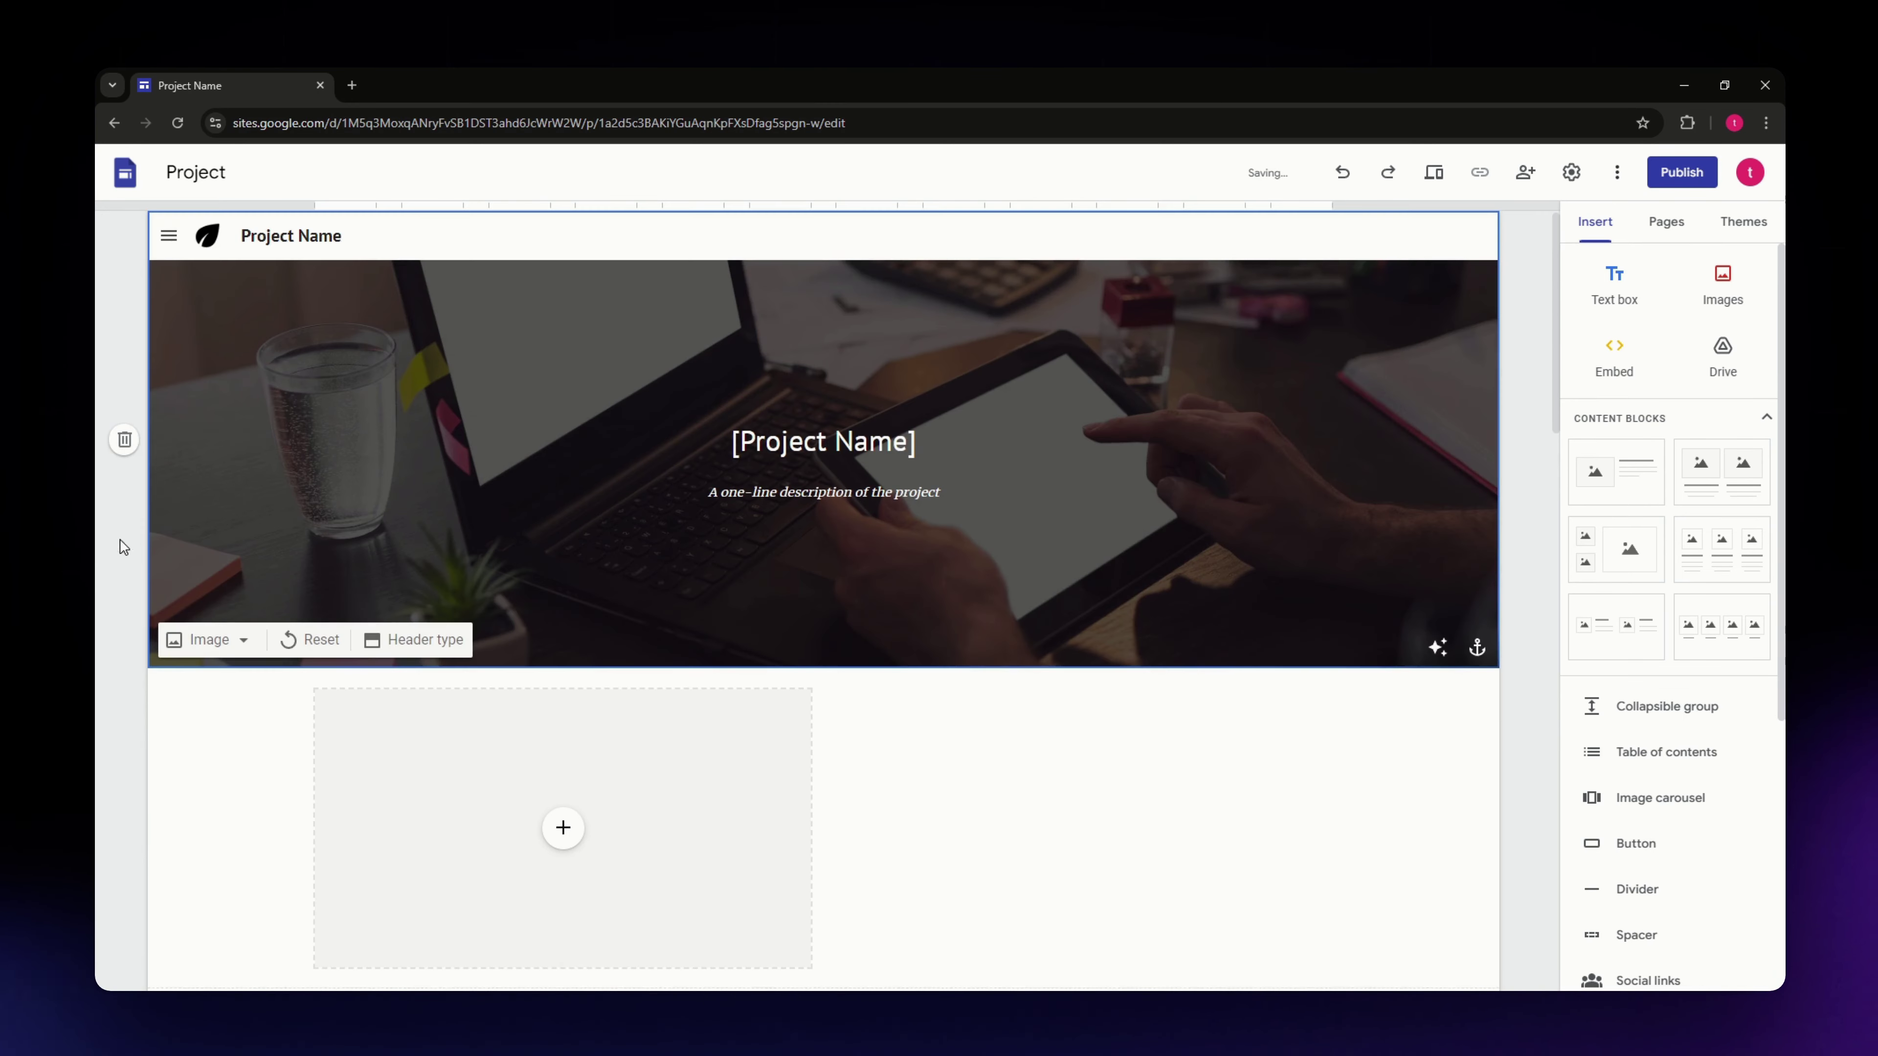
pyautogui.scroll(-8, 1258, 722)
pyautogui.scroll(-8, 1257, 717)
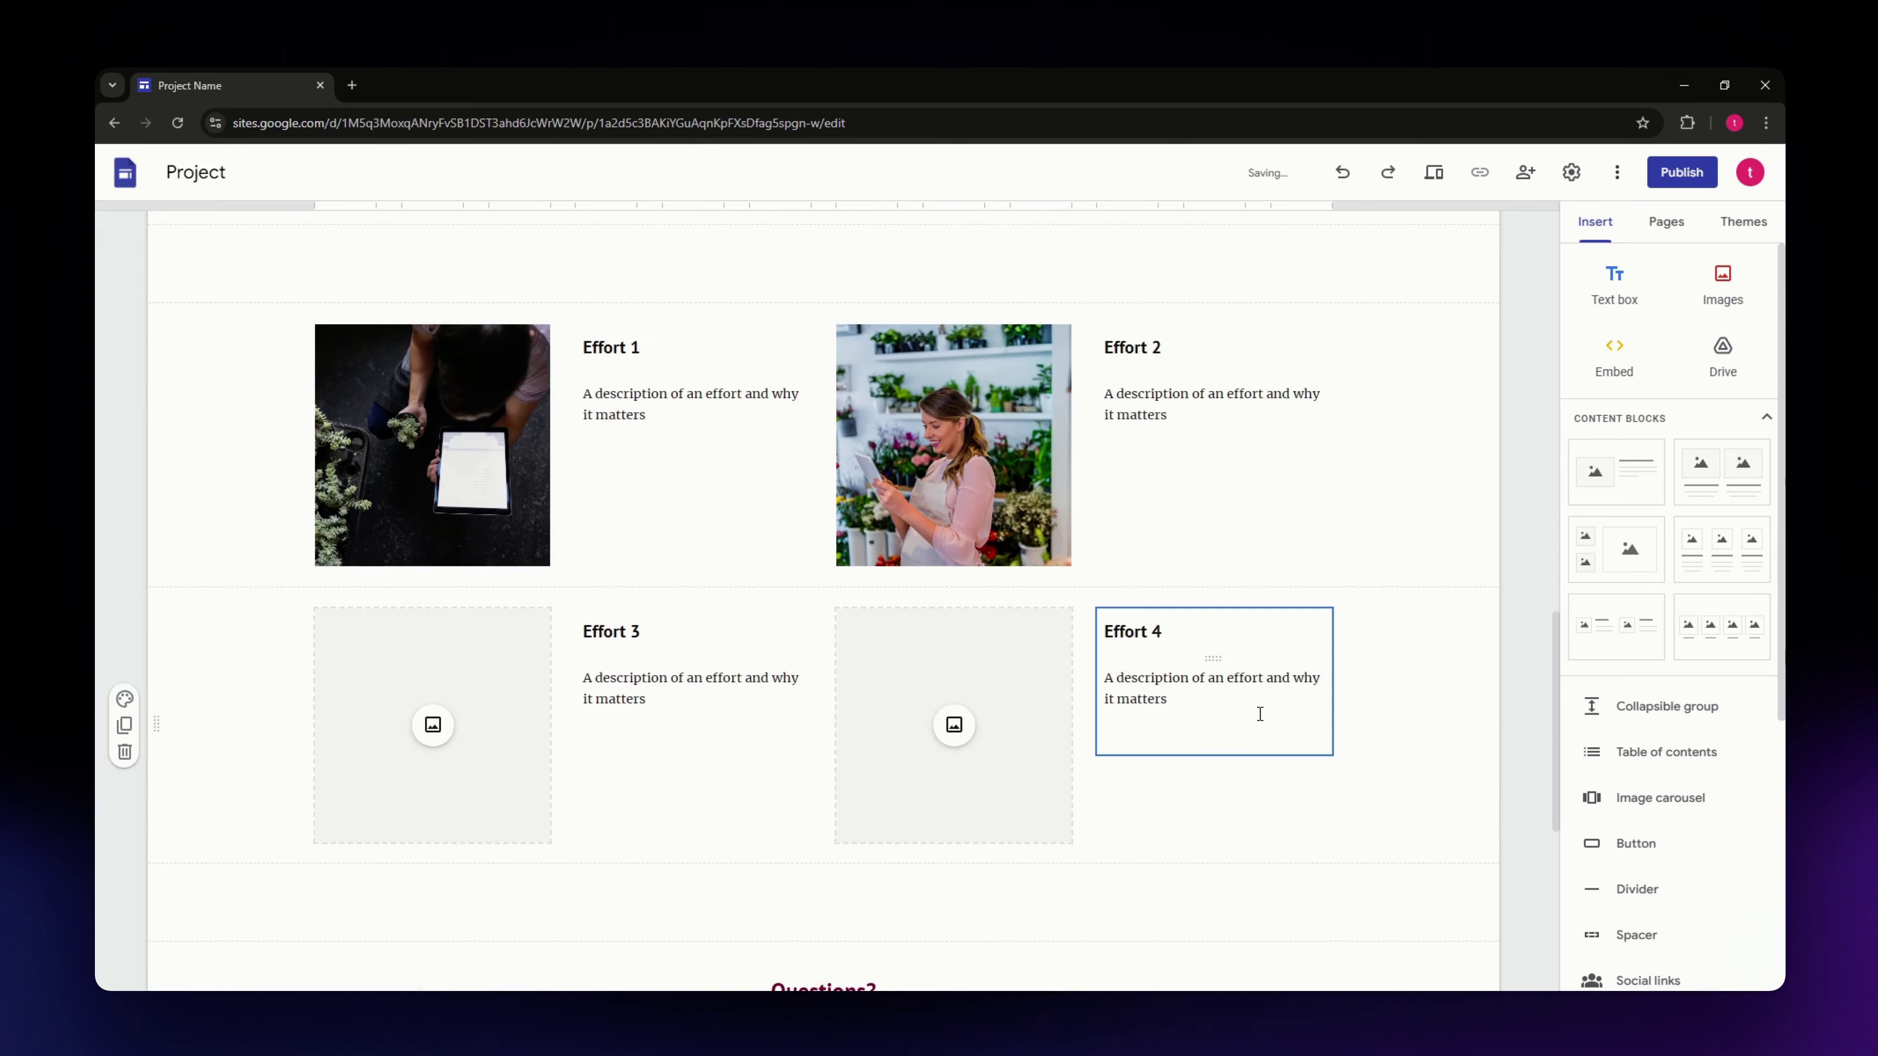
pyautogui.scroll(2, 1254, 716)
pyautogui.scroll(-8, 1234, 721)
pyautogui.scroll(15, 1190, 703)
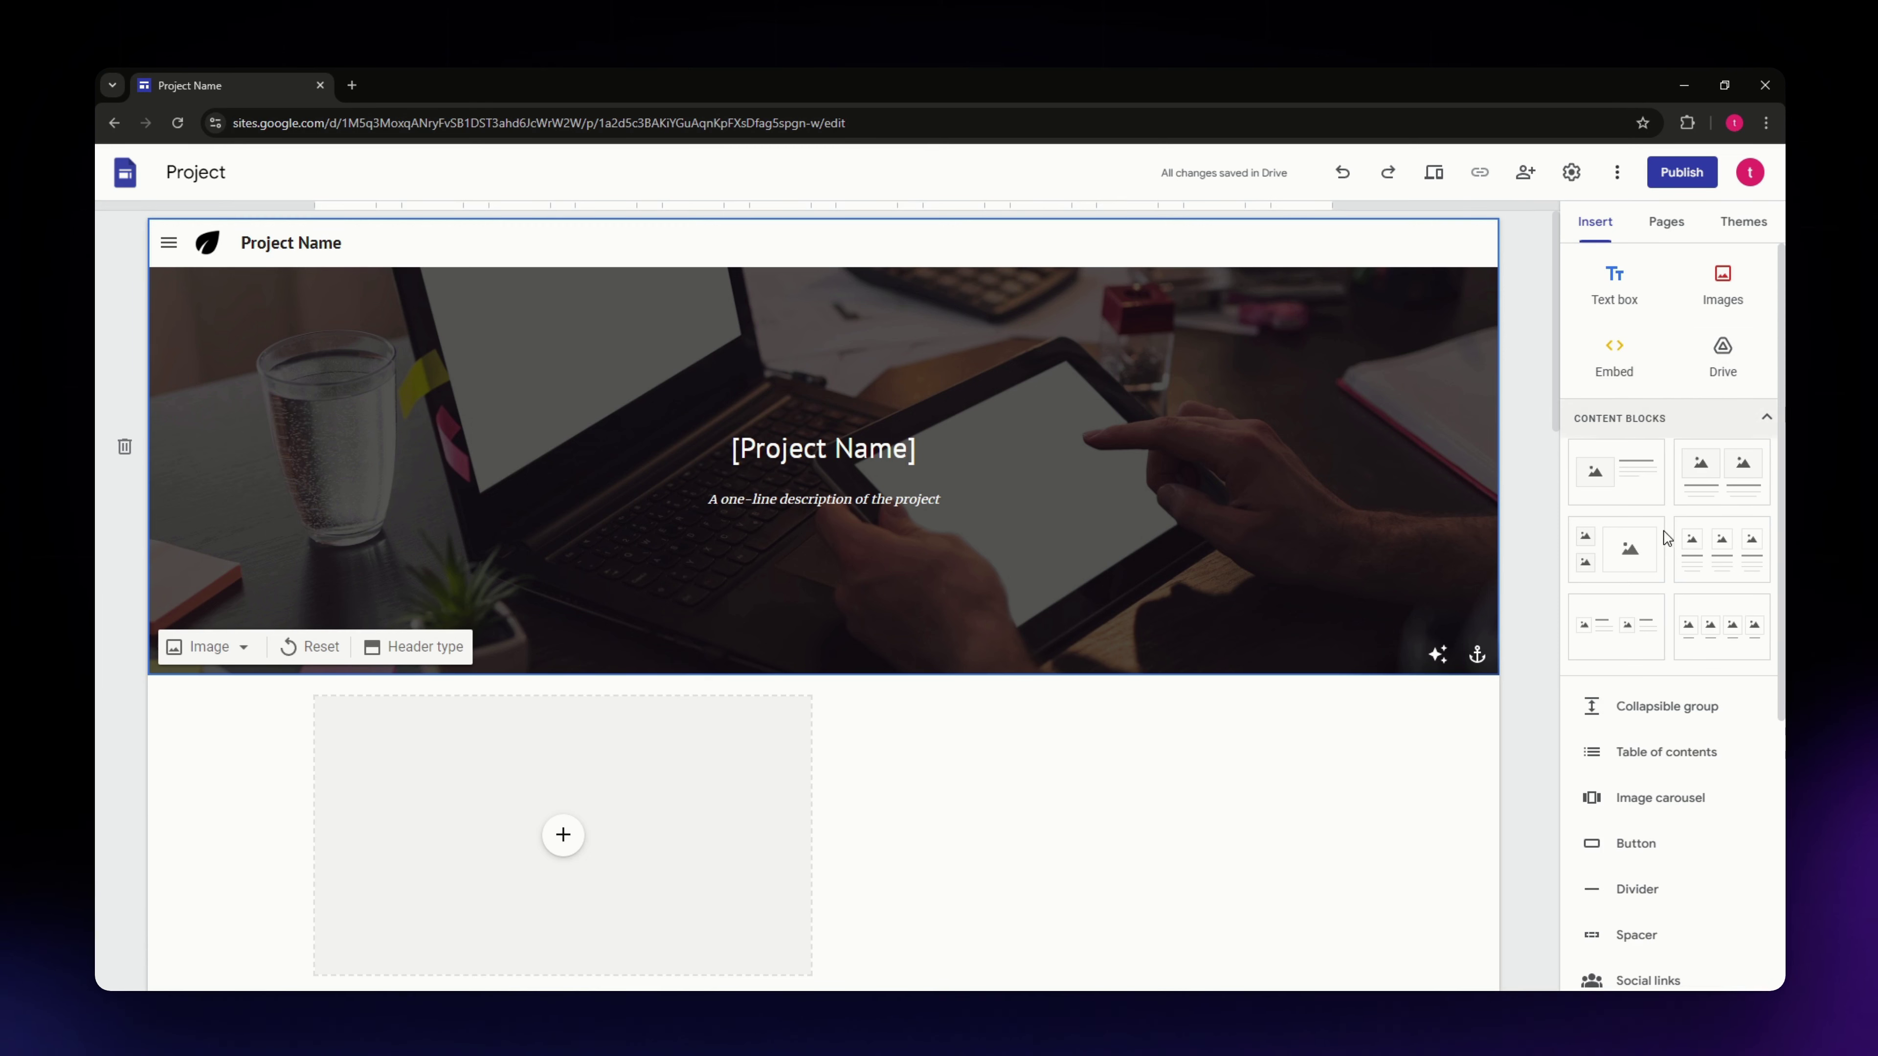
pyautogui.scroll(-3, 1661, 577)
pyautogui.scroll(-2, 1656, 520)
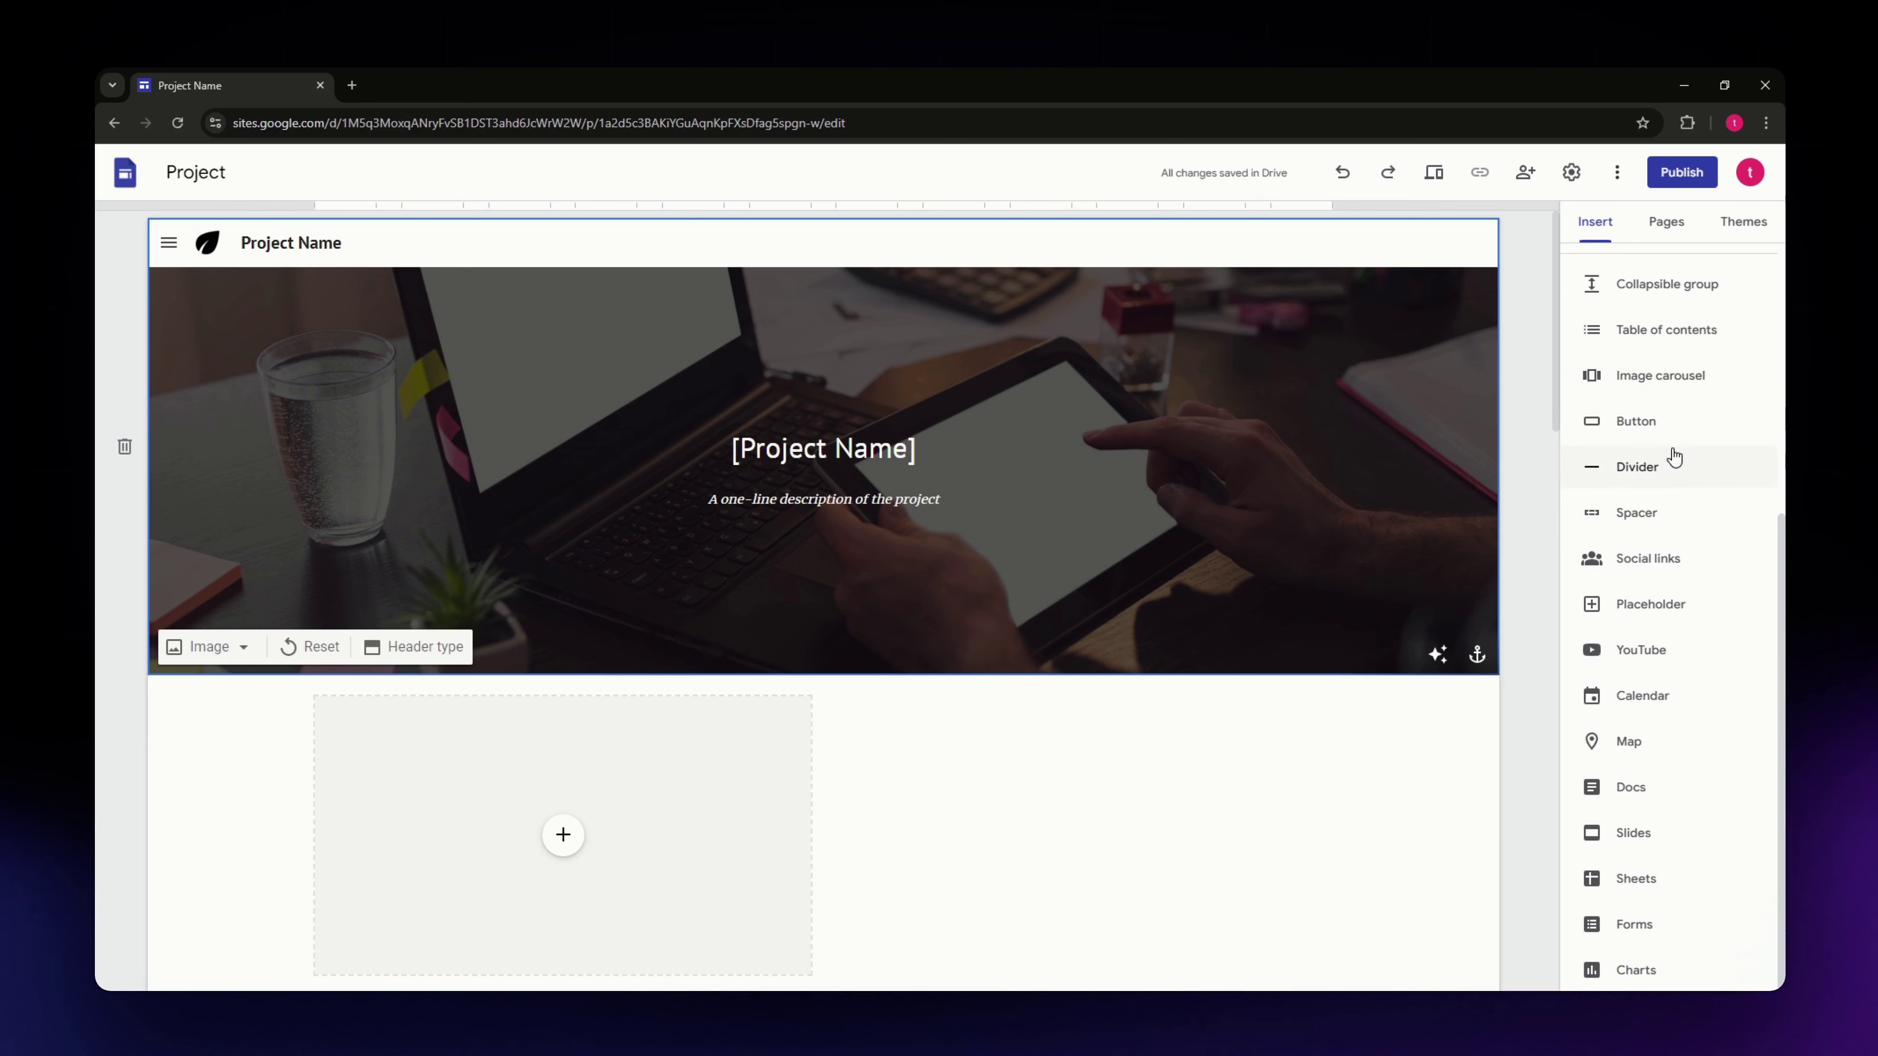
pyautogui.scroll(2, 1660, 463)
pyautogui.scroll(-1, 1652, 478)
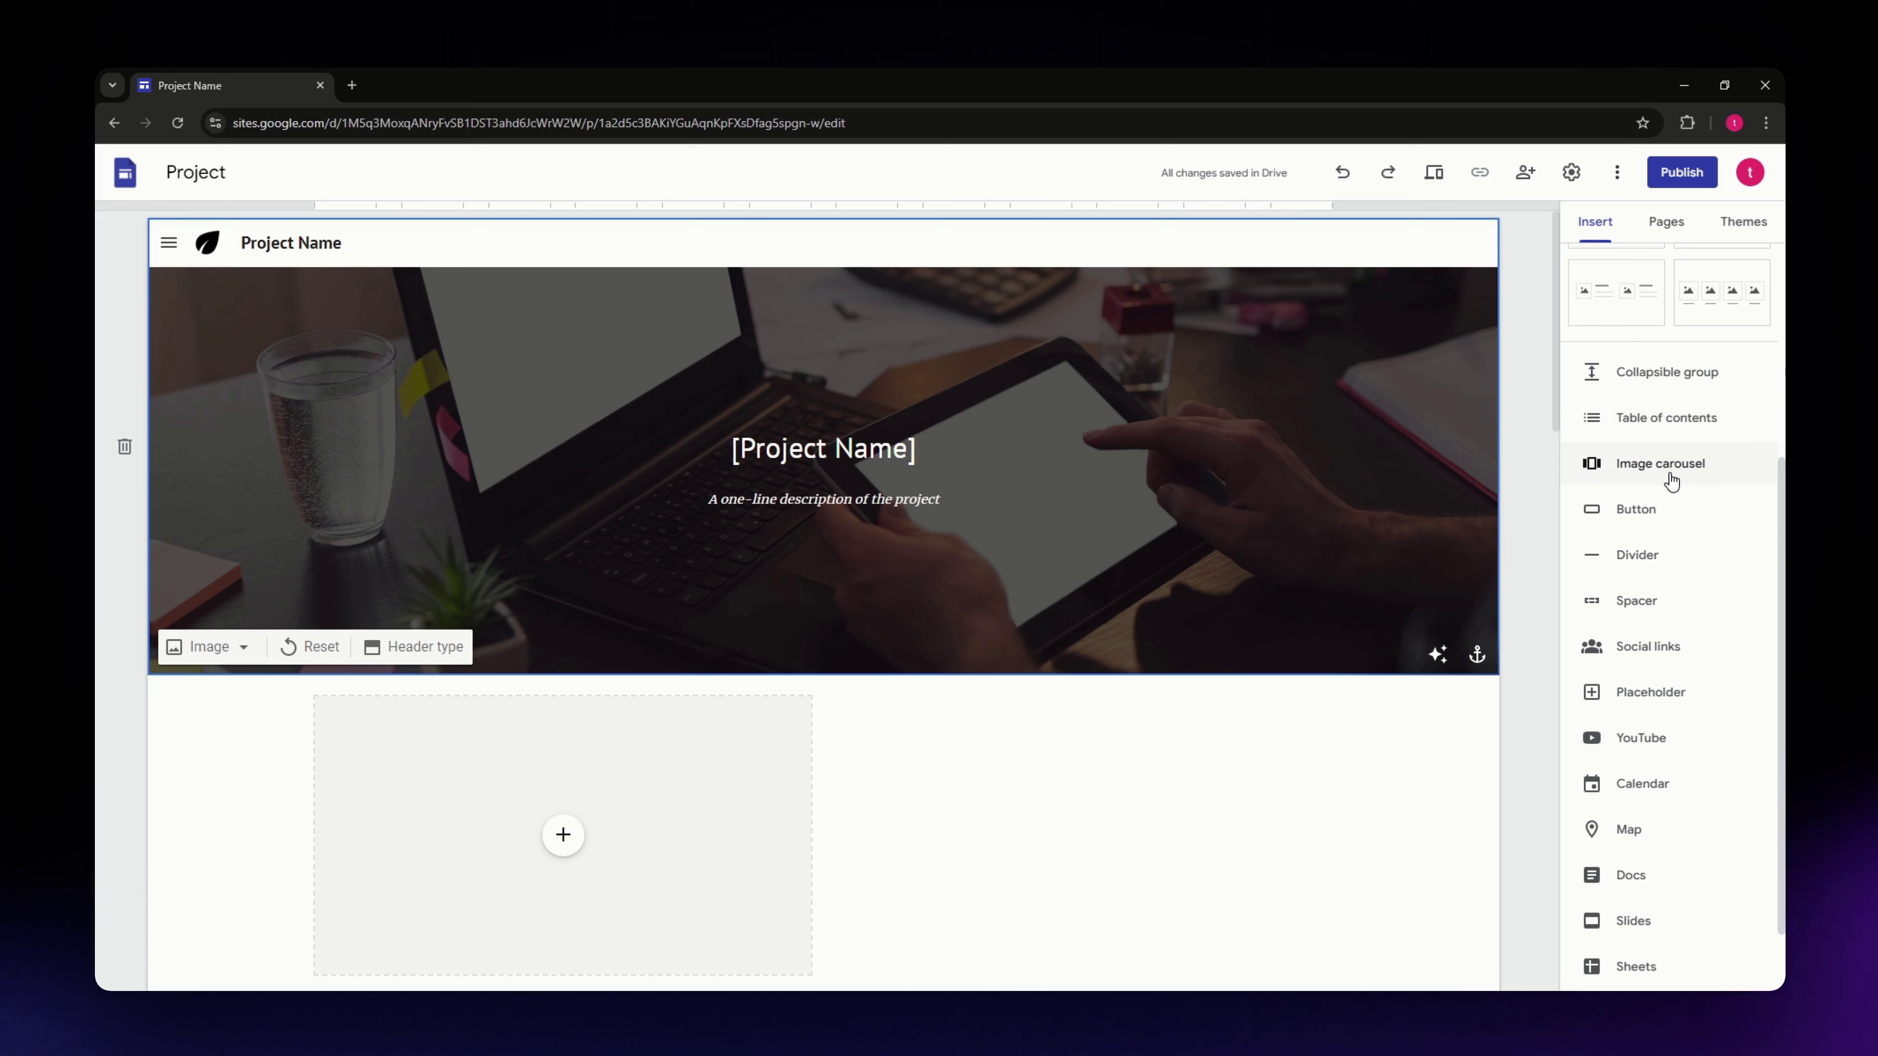
pyautogui.scroll(-1, 1660, 599)
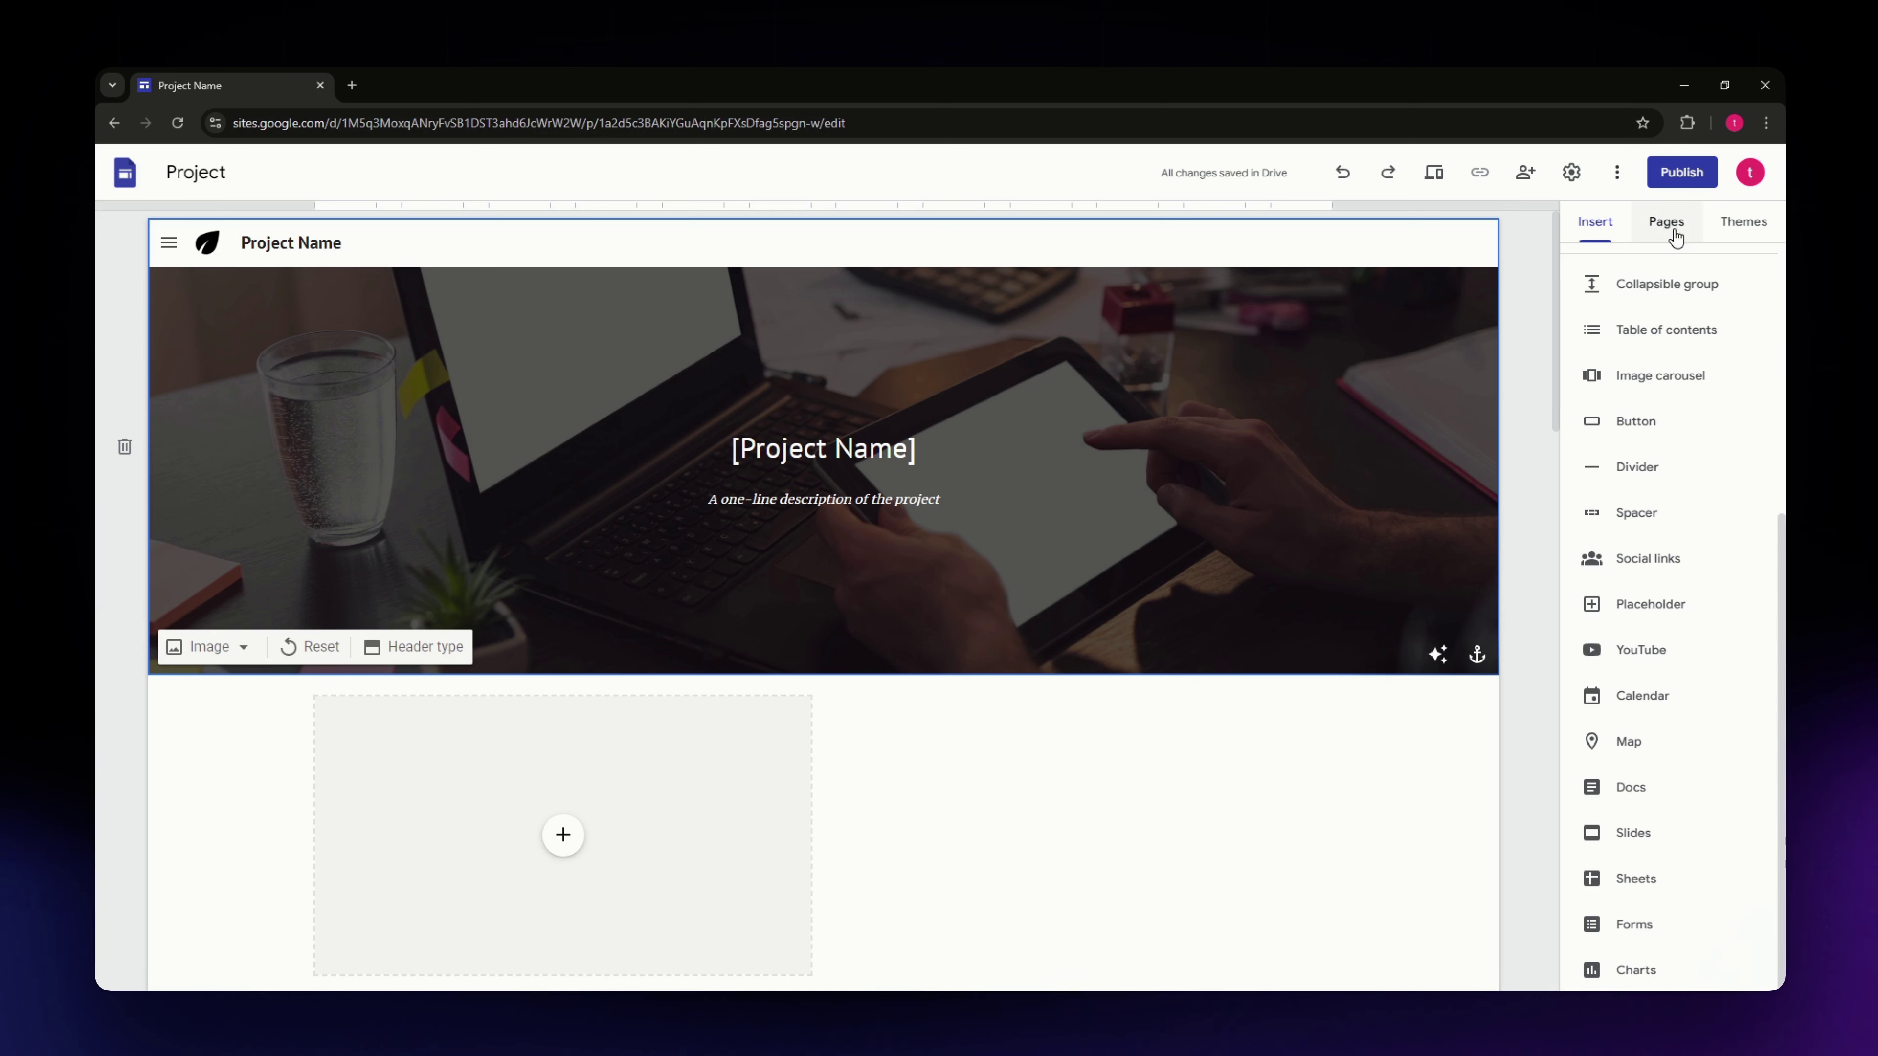
pyautogui.scroll(3, 1667, 355)
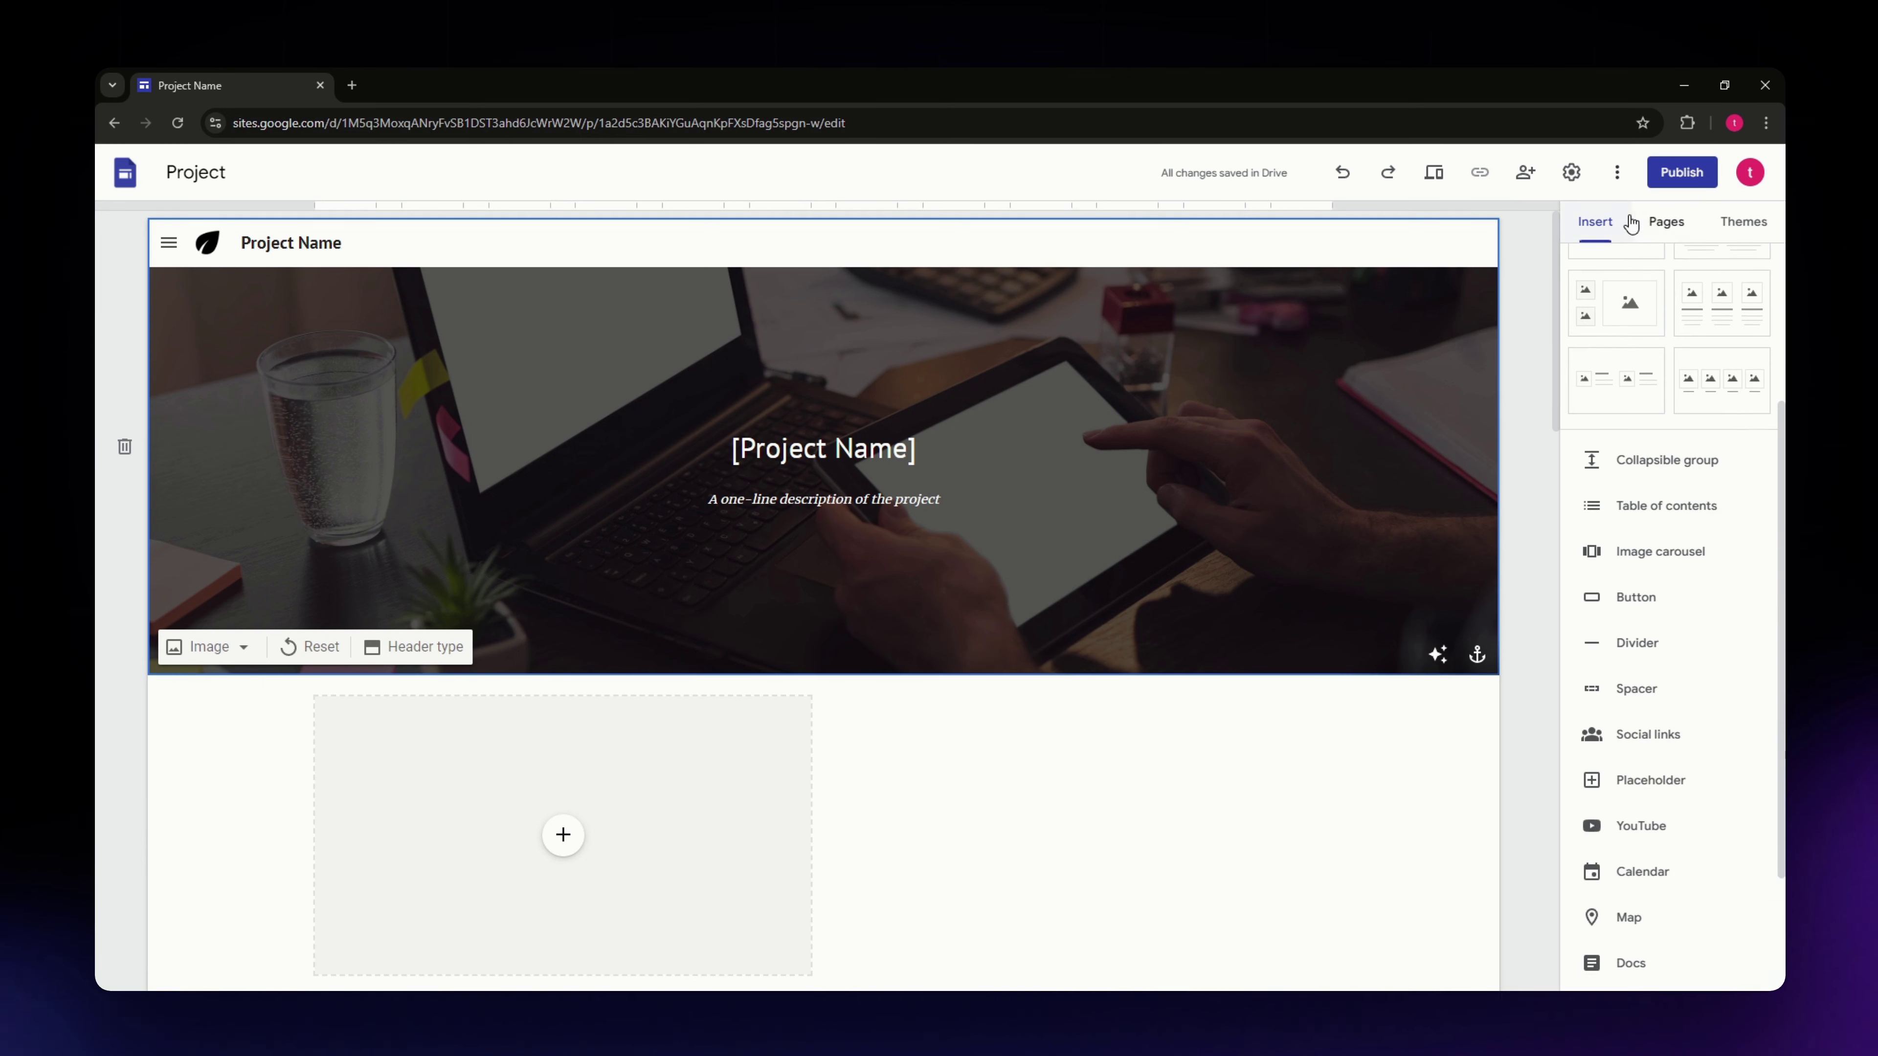
# Step: Open the History page for editing from the site's Pages list
pyautogui.click(1657, 223)
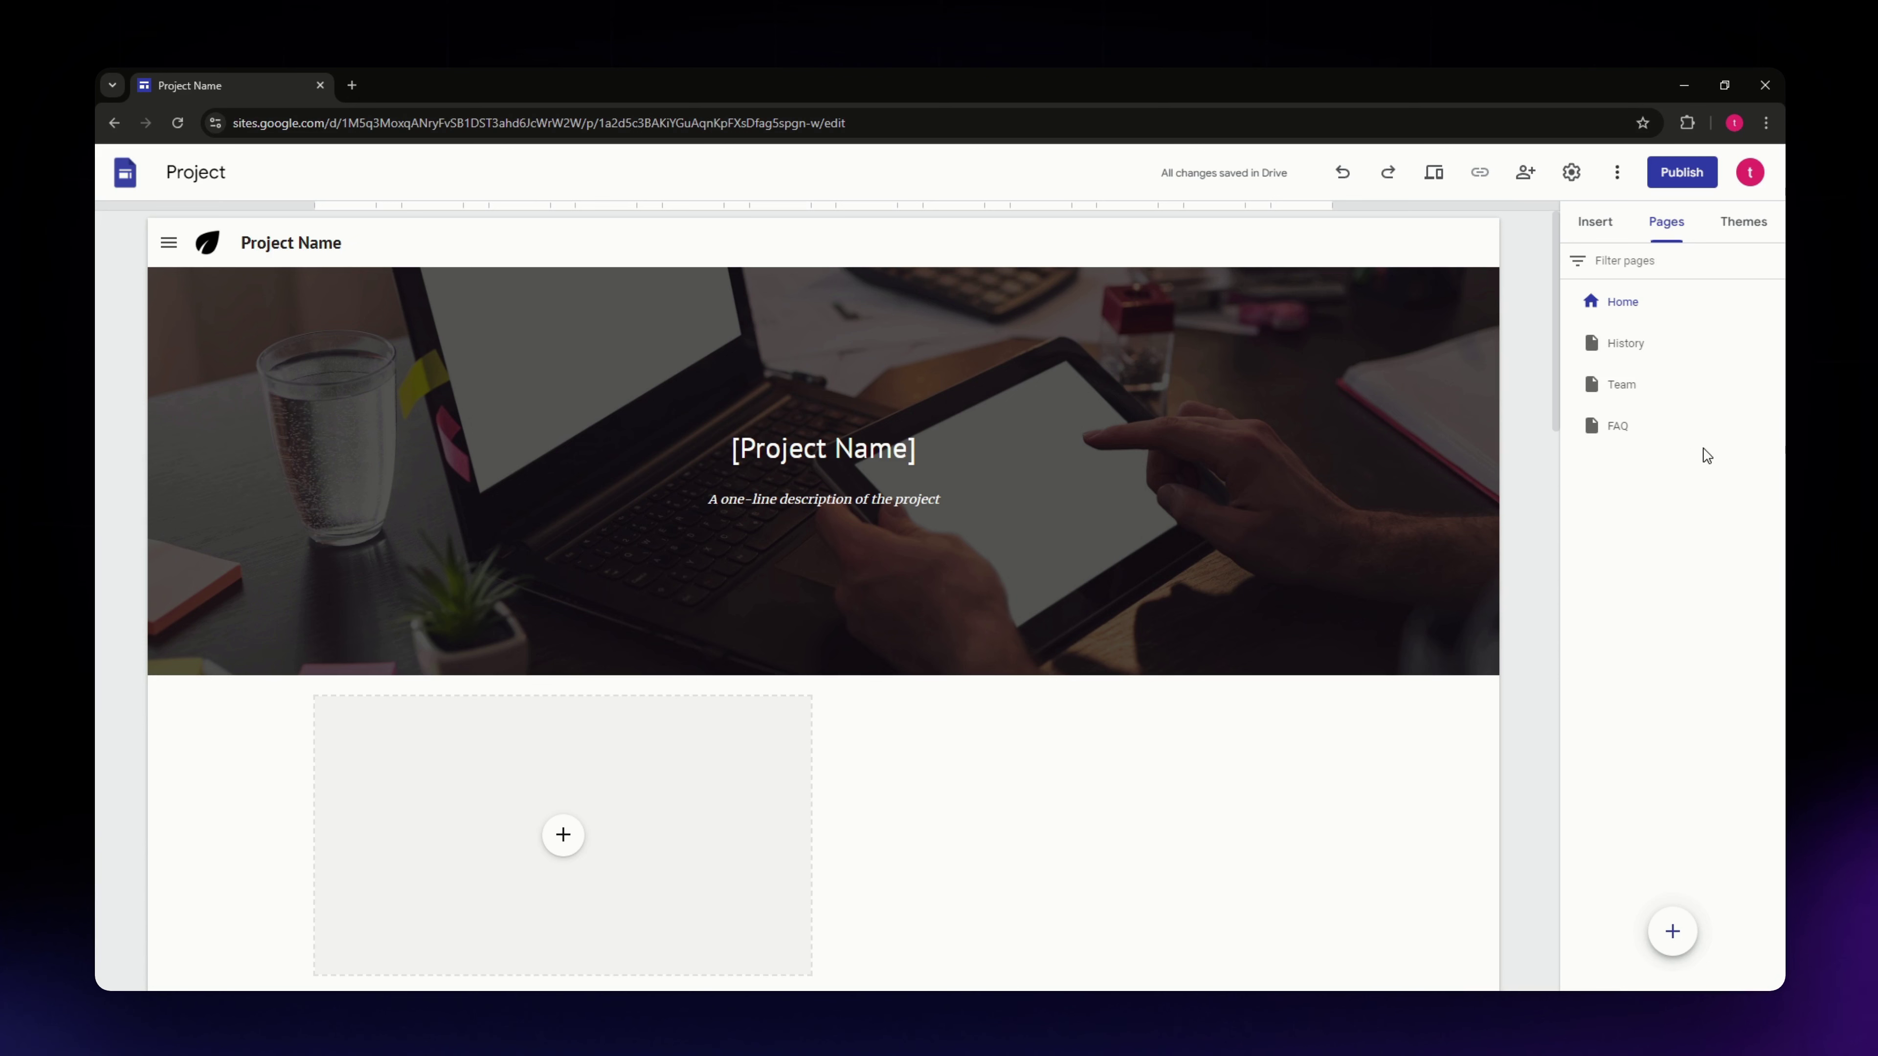
pyautogui.doubleClick(1625, 350)
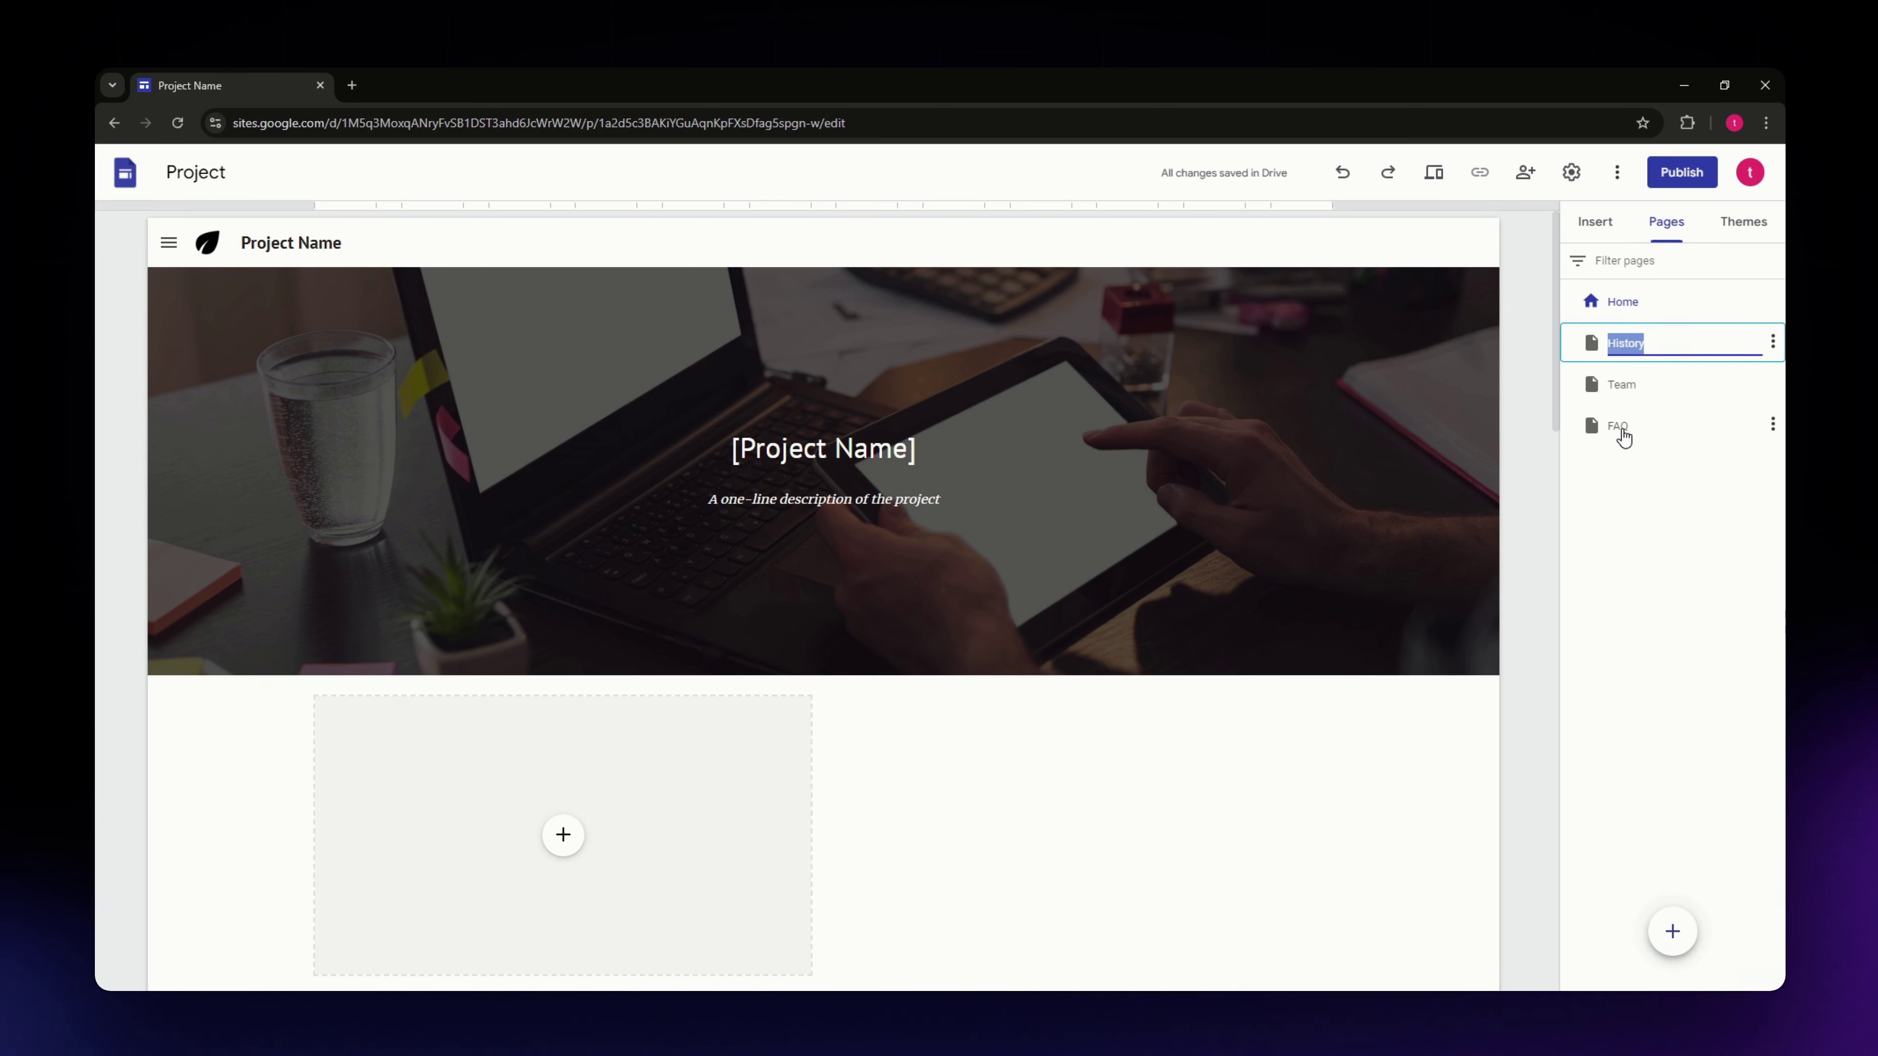
pyautogui.press('End')
pyautogui.press('Return')
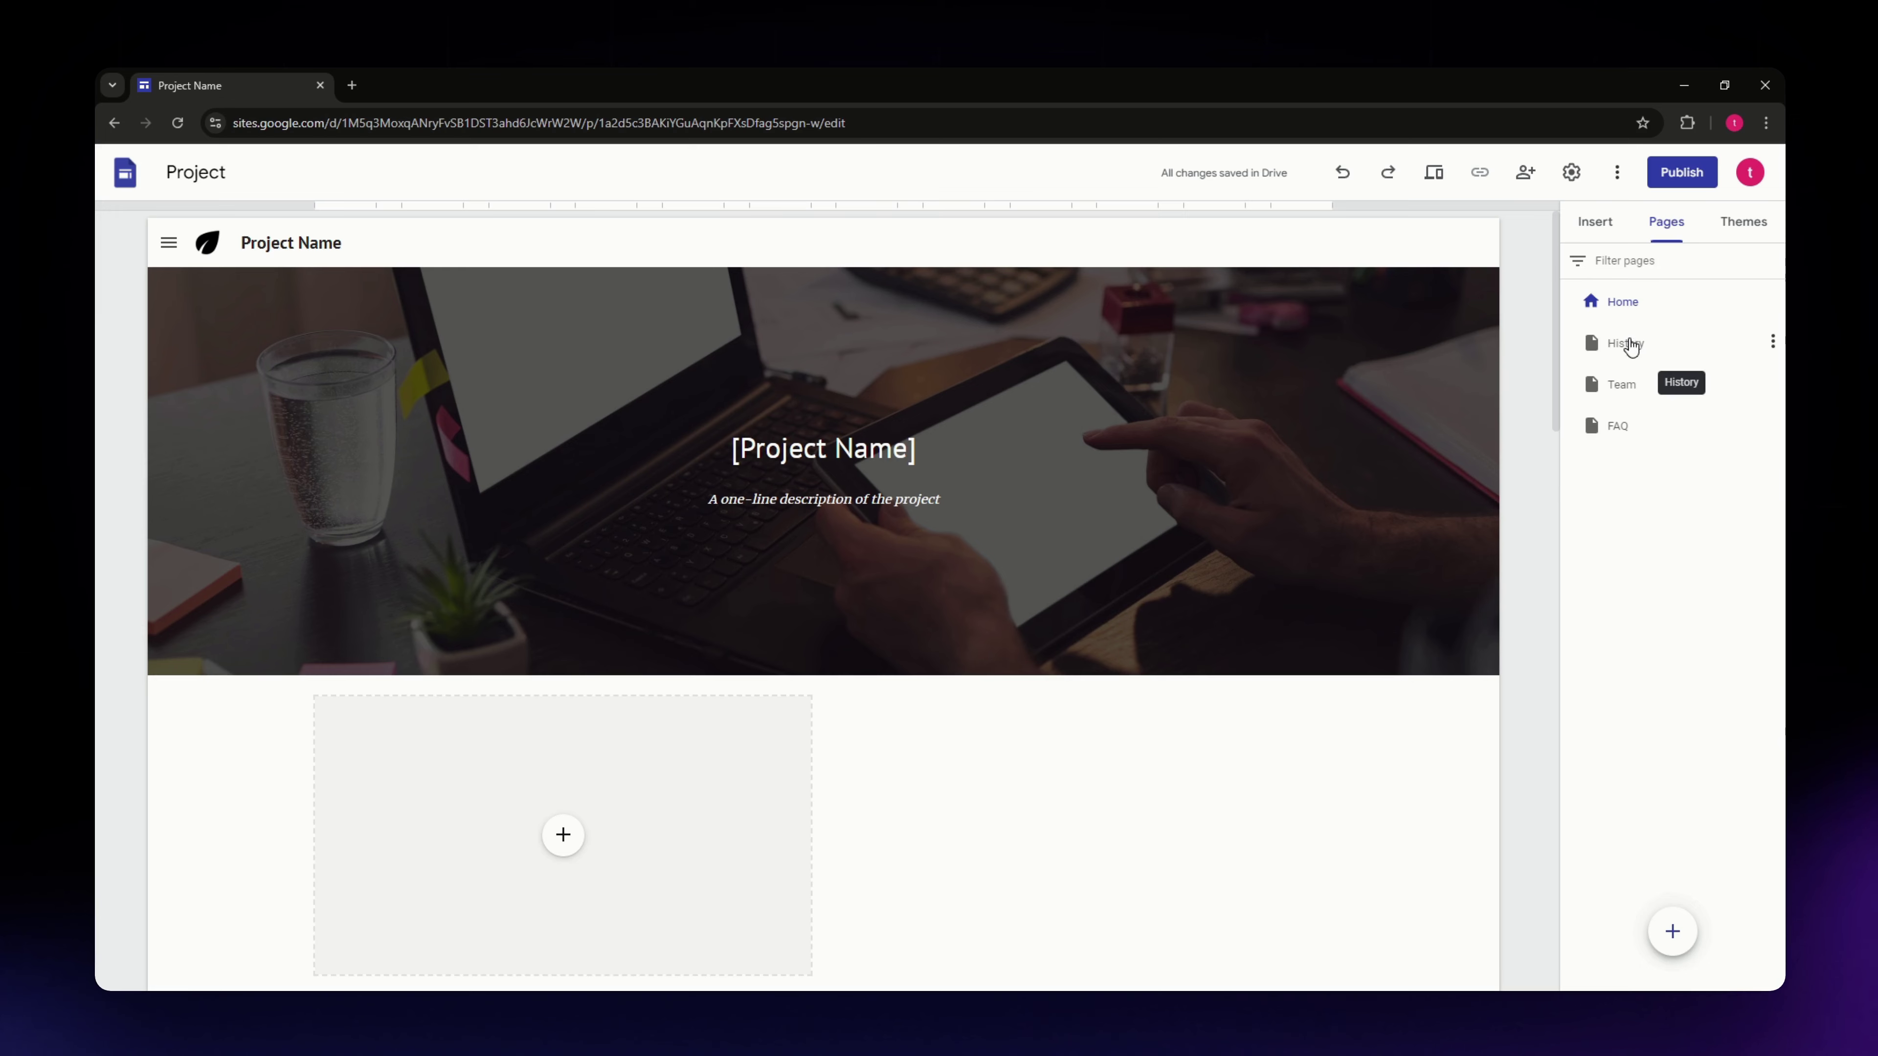
pyautogui.click(1632, 346)
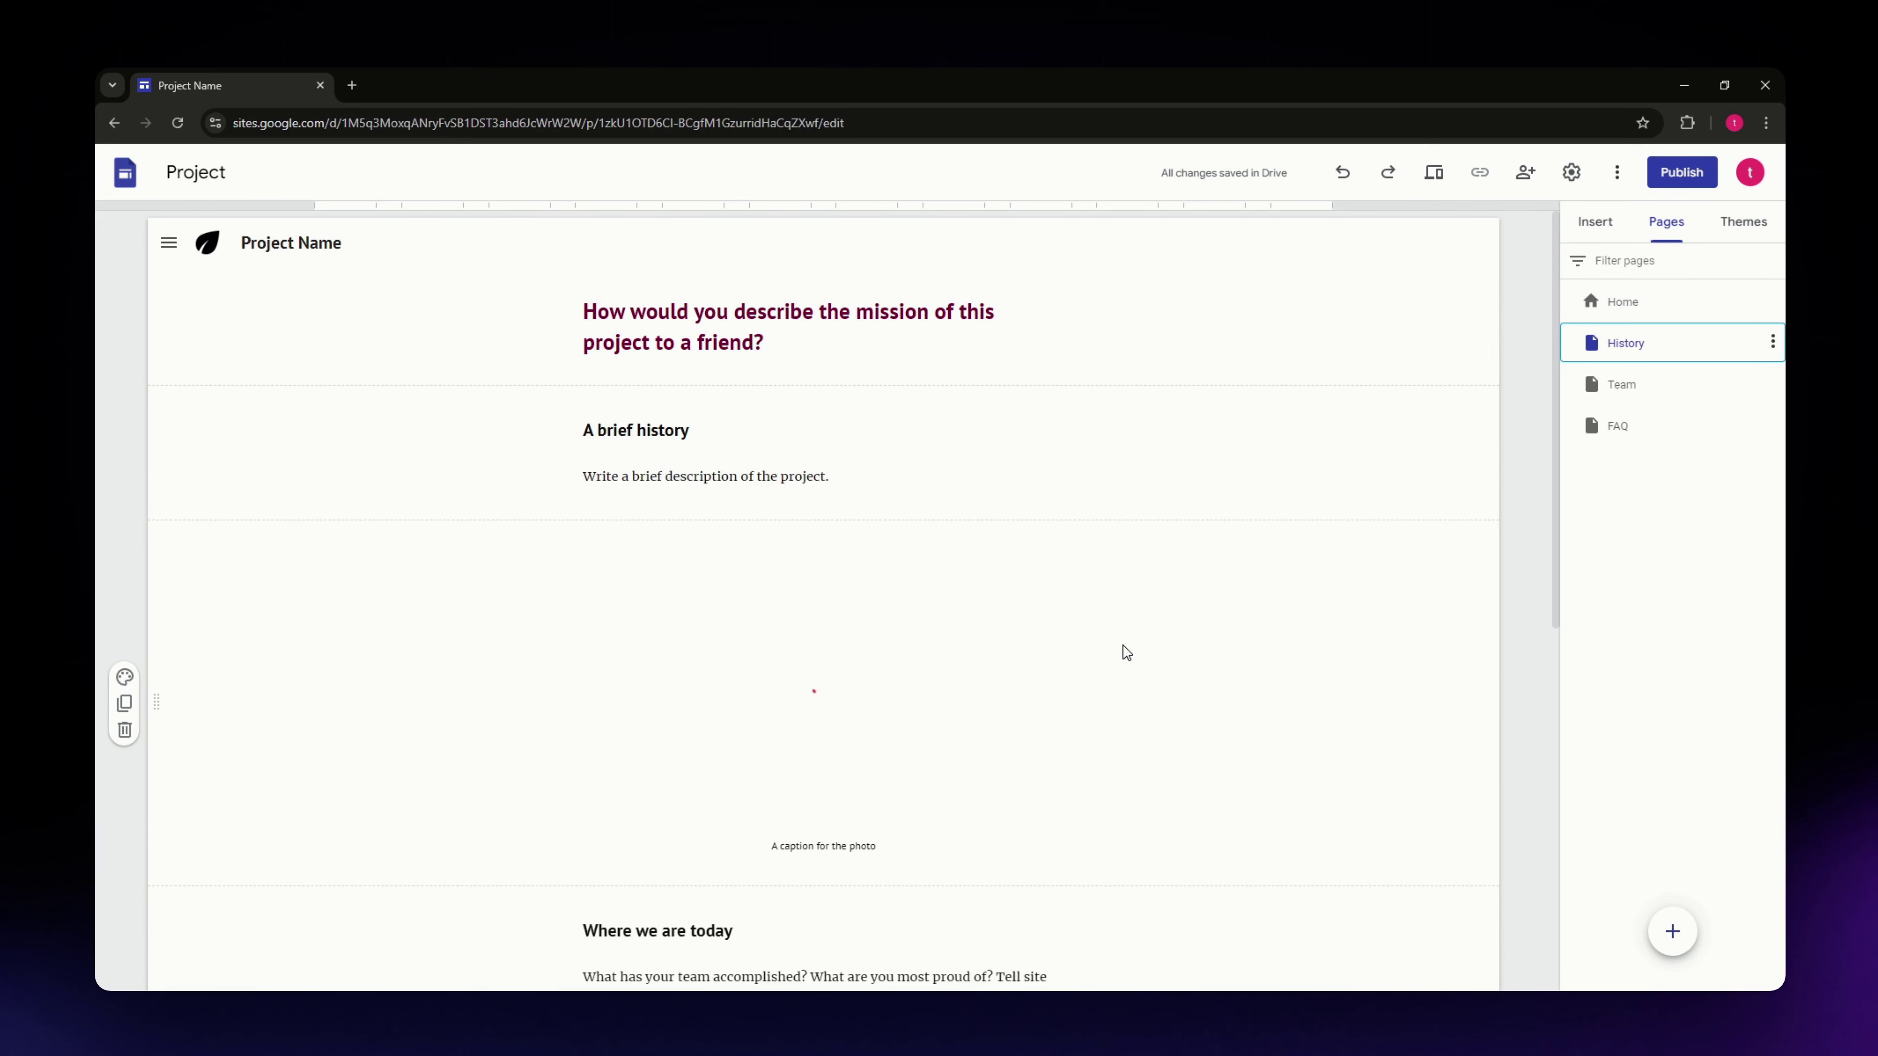
# Step: Review the History page content, then browse the Insert panel's elements
pyautogui.scroll(-8, 1125, 651)
pyautogui.scroll(5, 1124, 651)
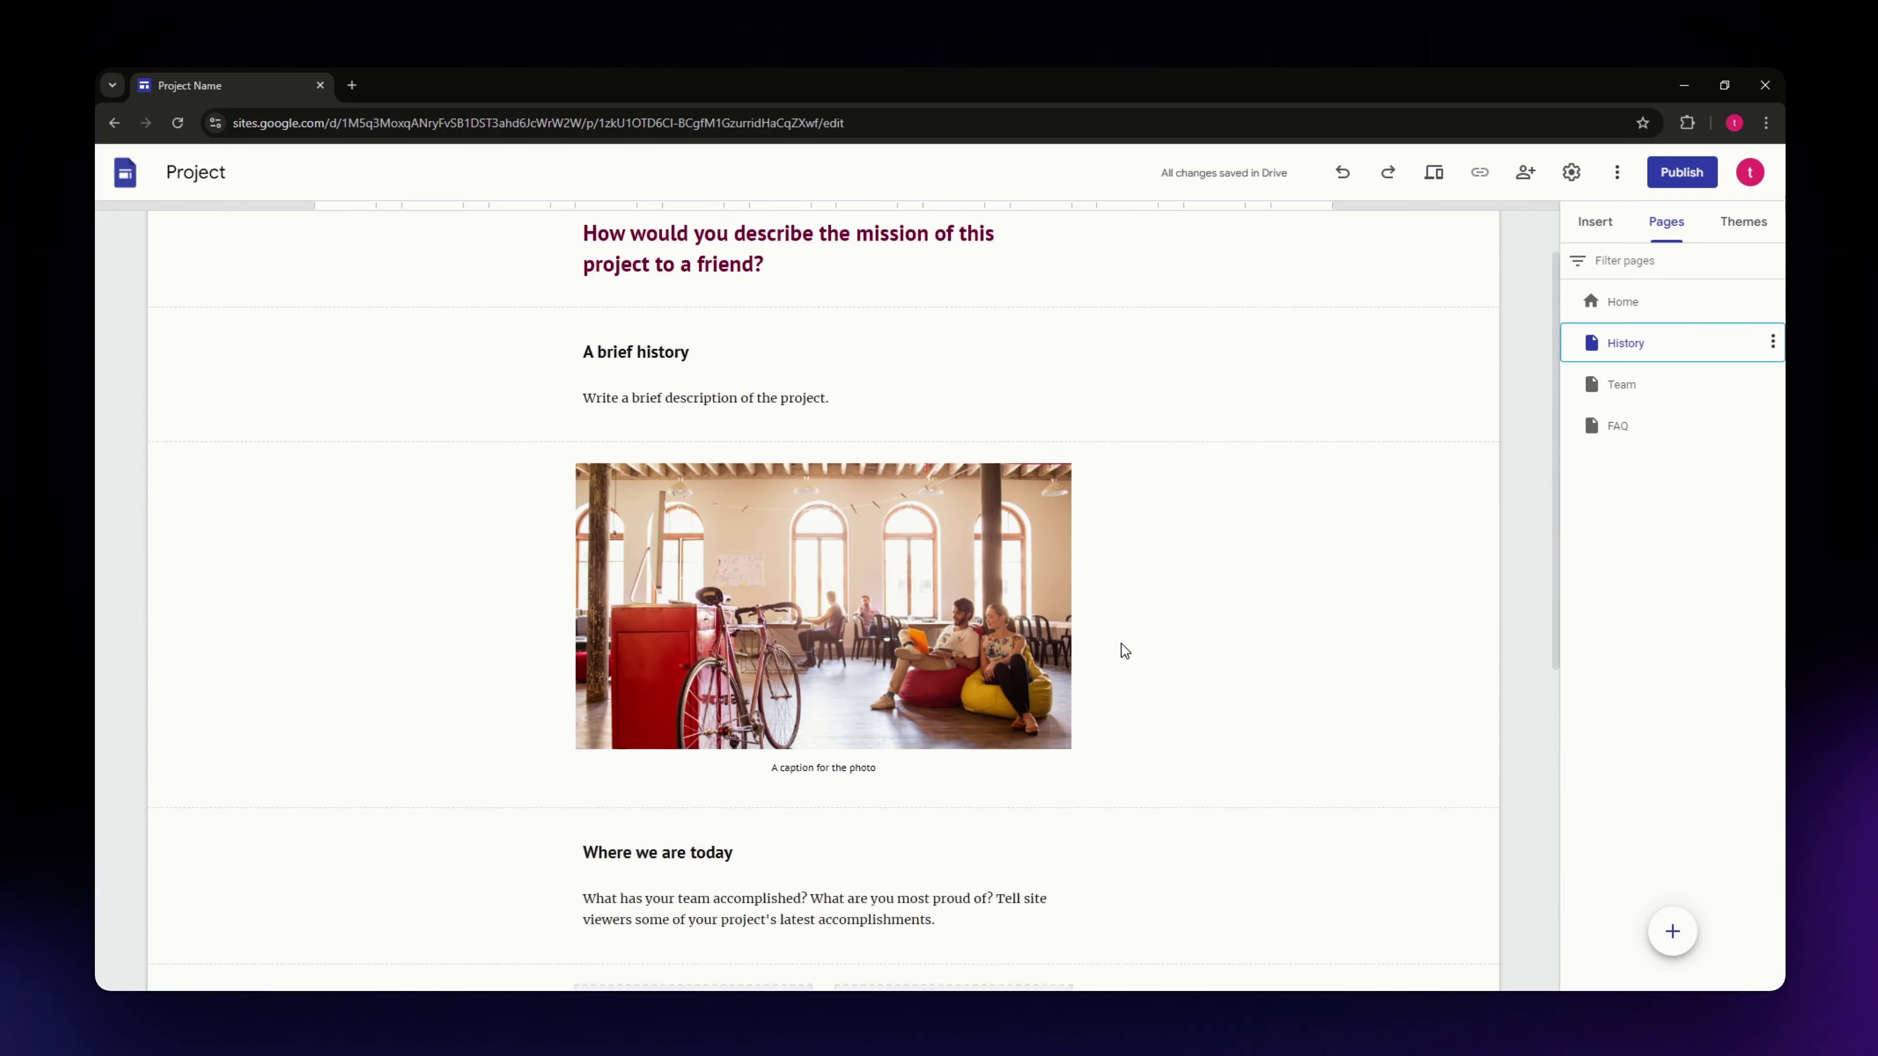
pyautogui.scroll(-5, 1124, 651)
pyautogui.scroll(5, 1124, 642)
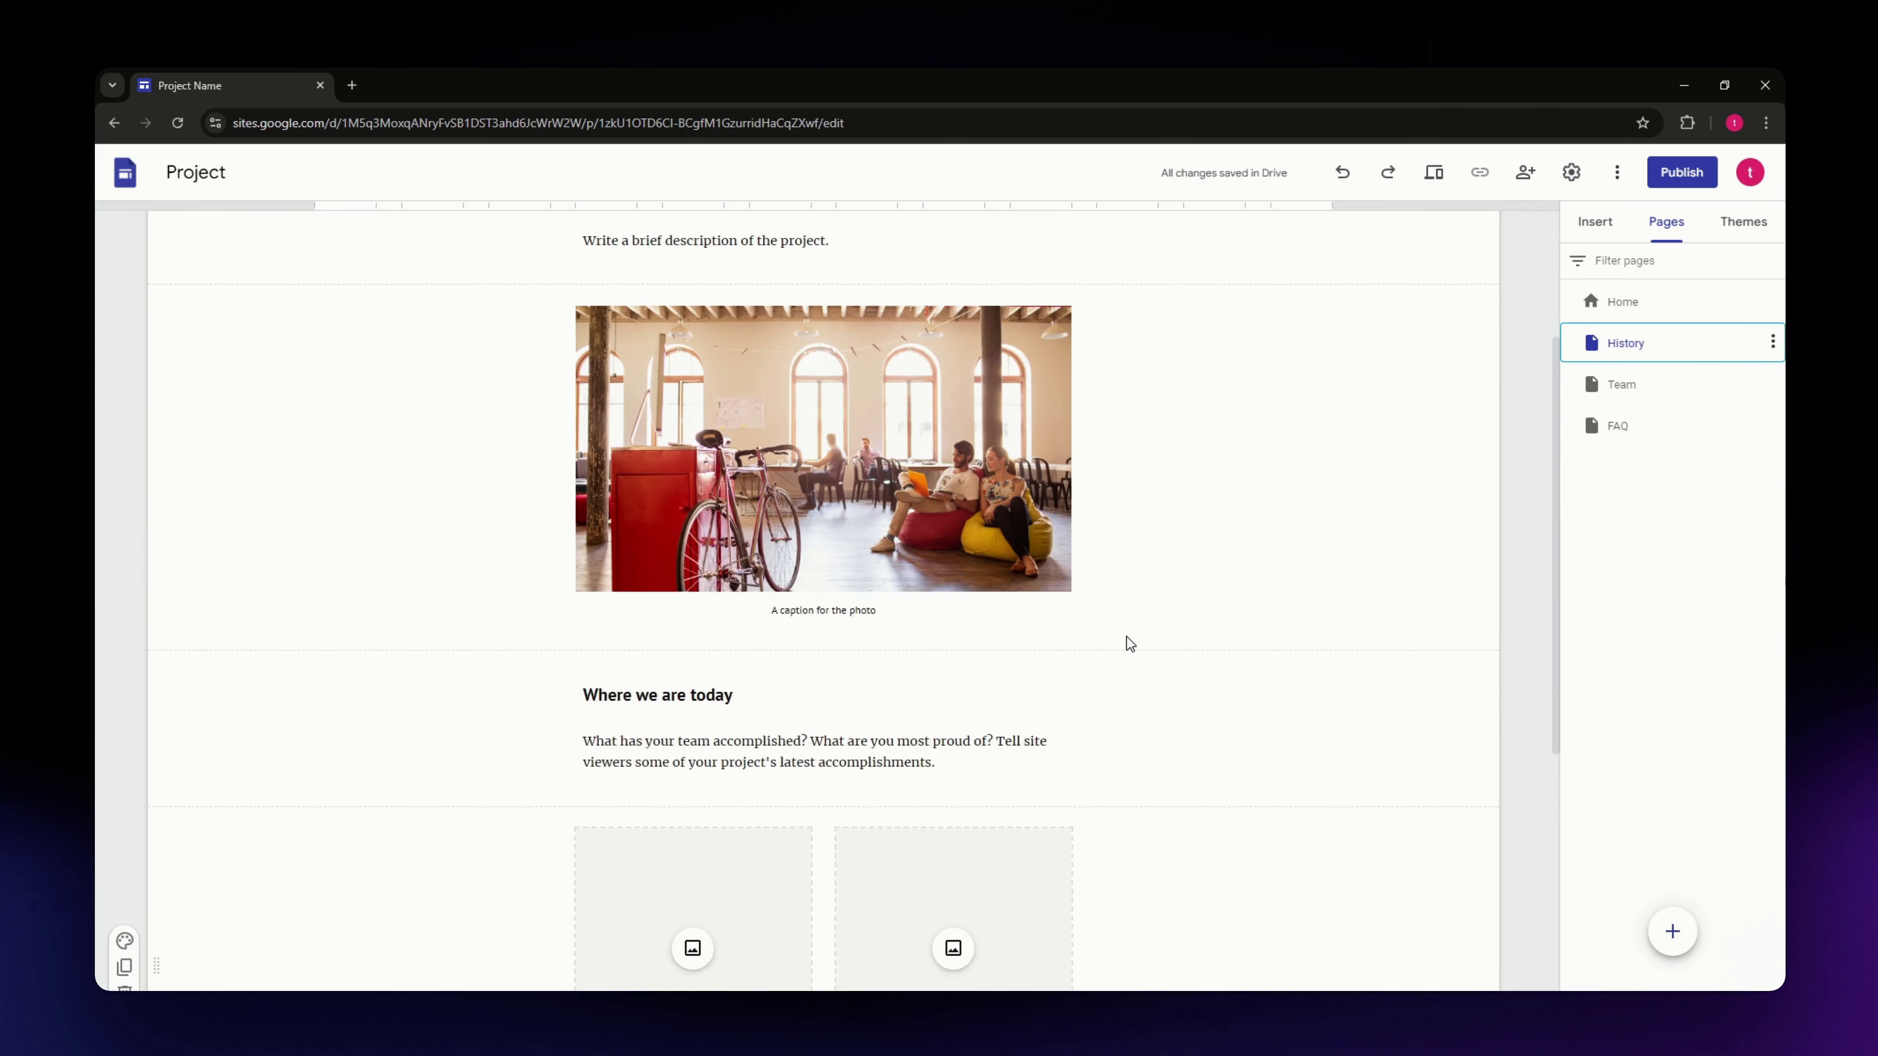
pyautogui.scroll(-5, 1125, 642)
pyautogui.scroll(5, 1089, 637)
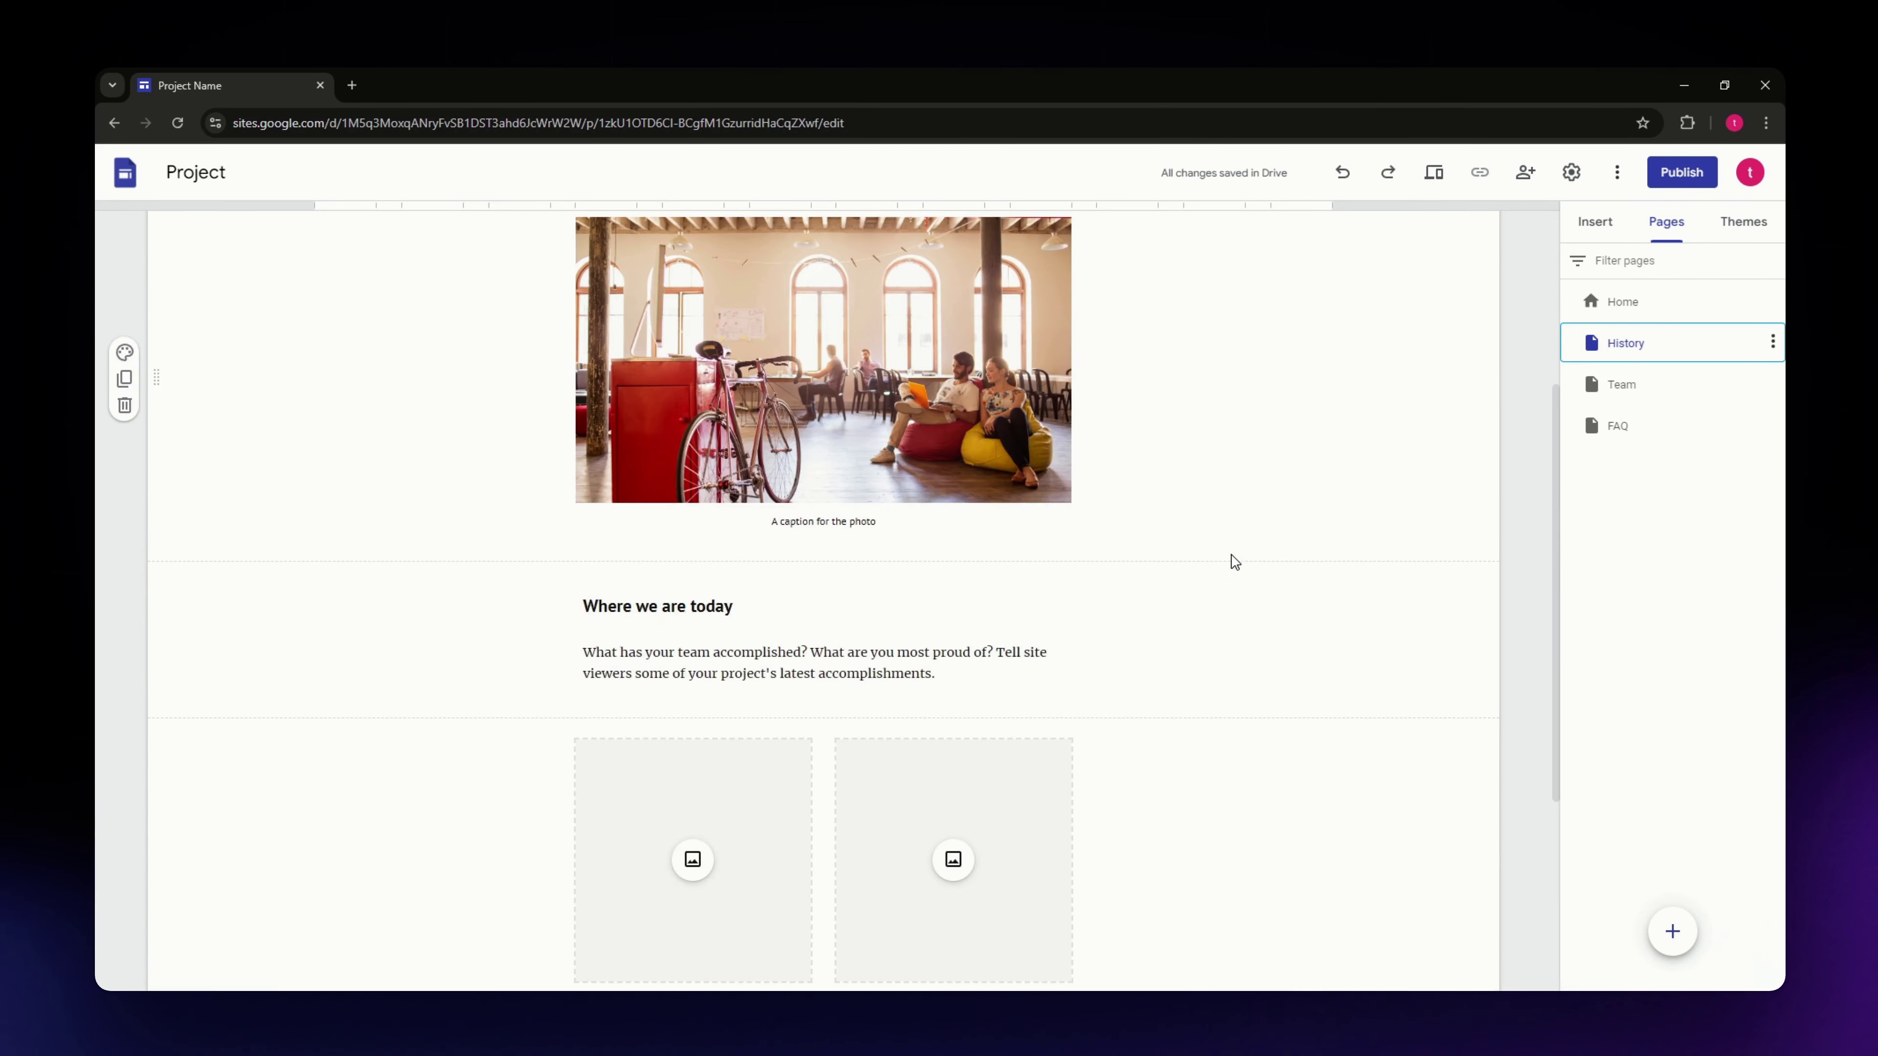
pyautogui.click(1595, 221)
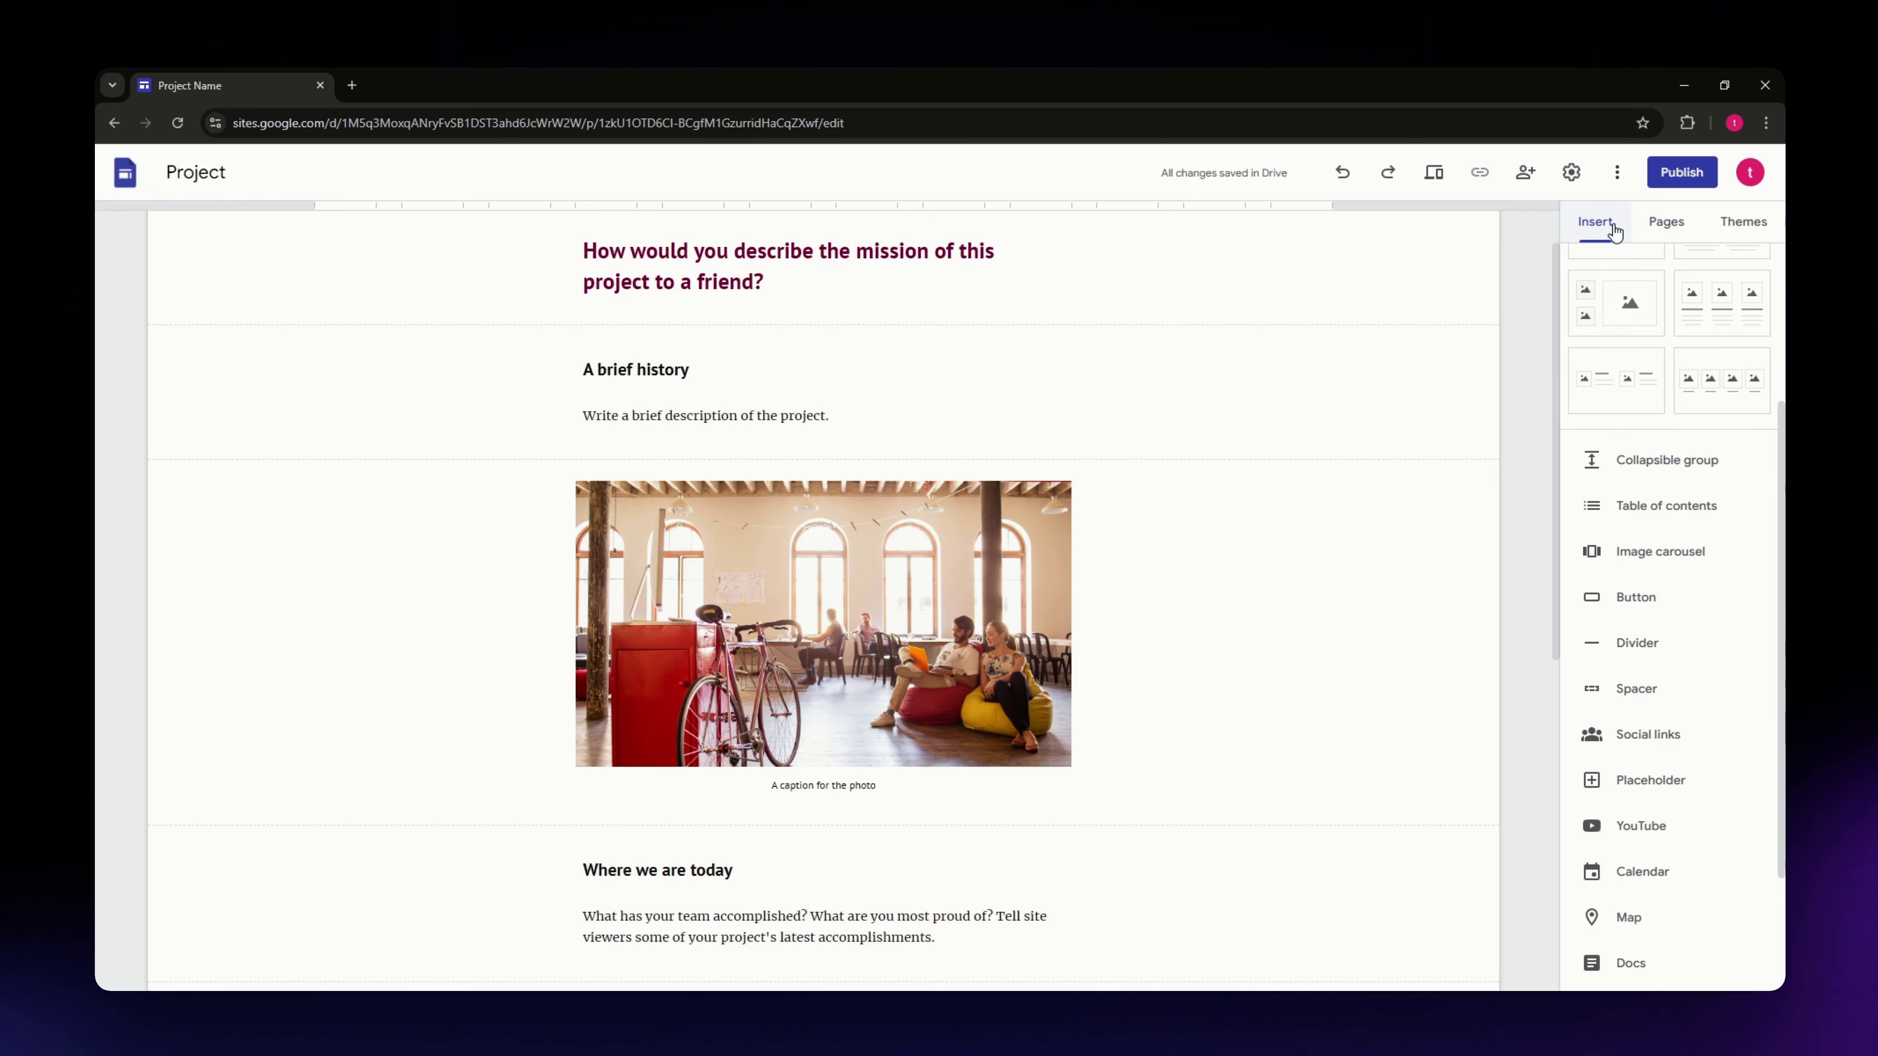
pyautogui.scroll(1, 1183, 639)
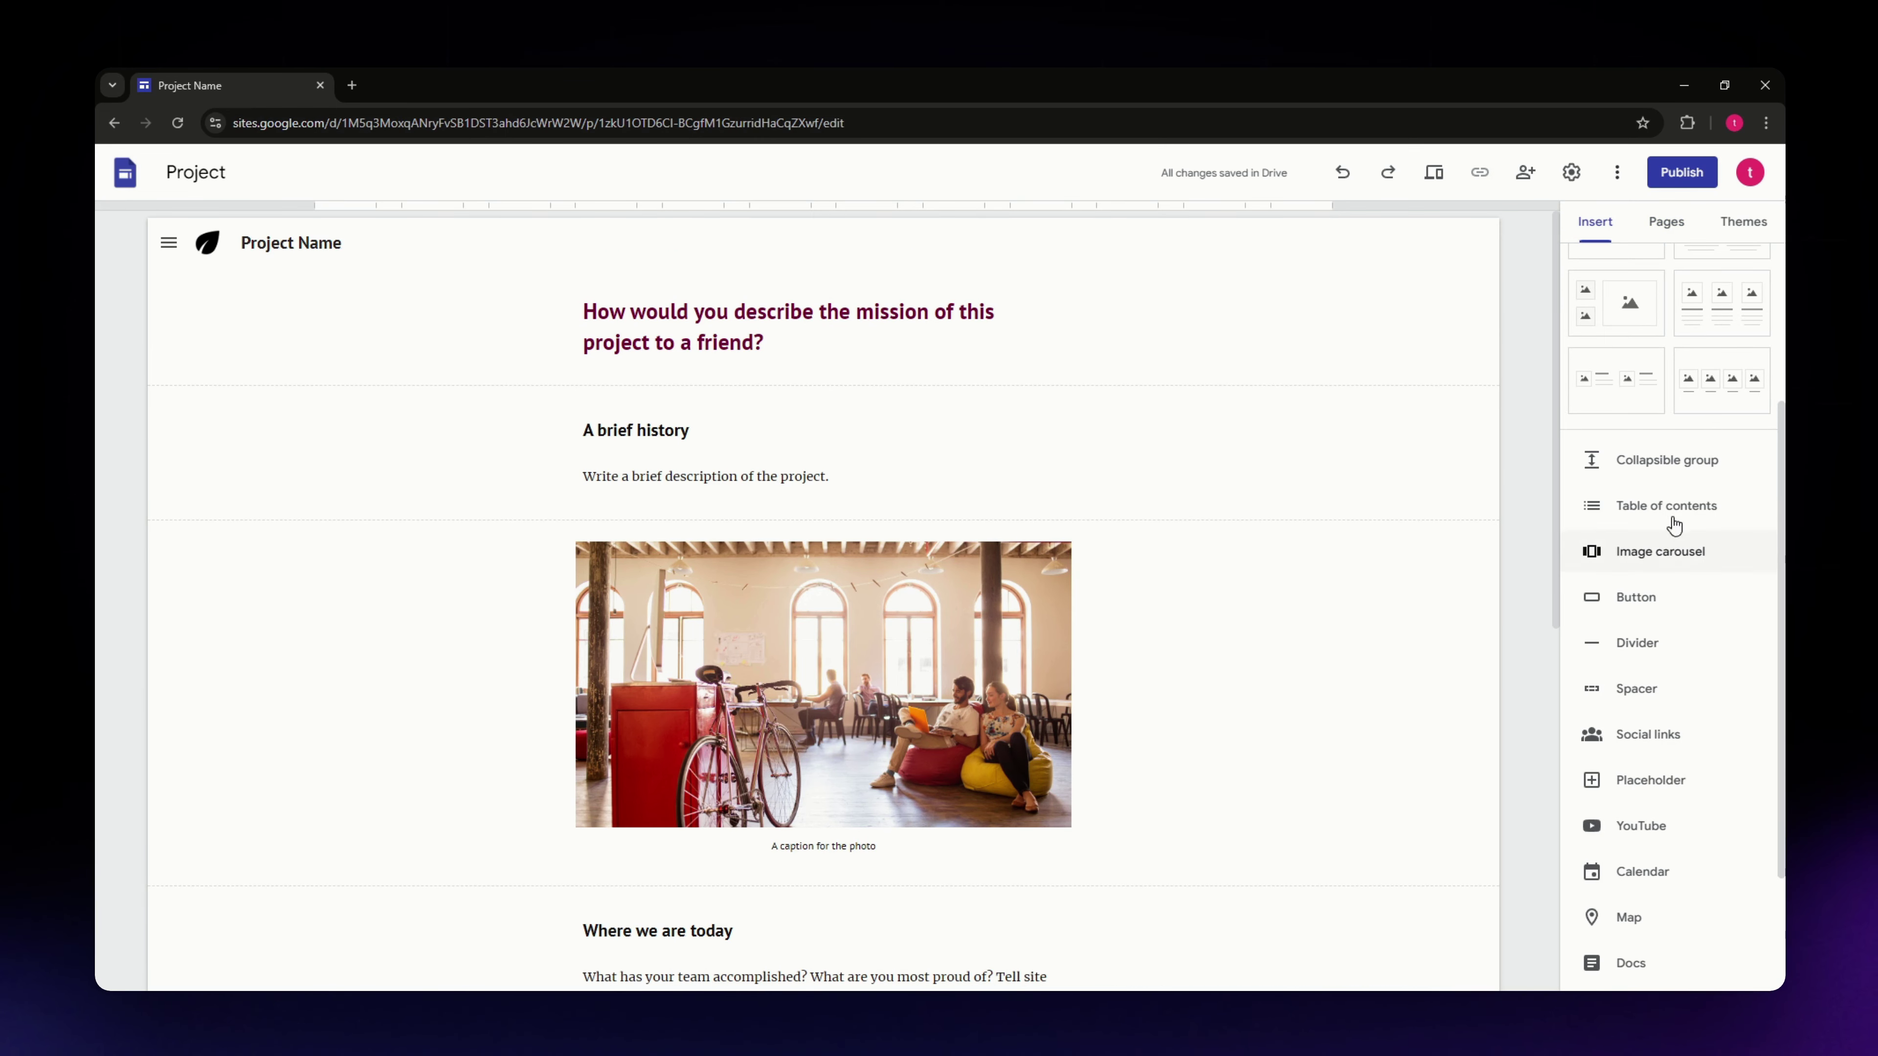
pyautogui.scroll(-2, 1665, 659)
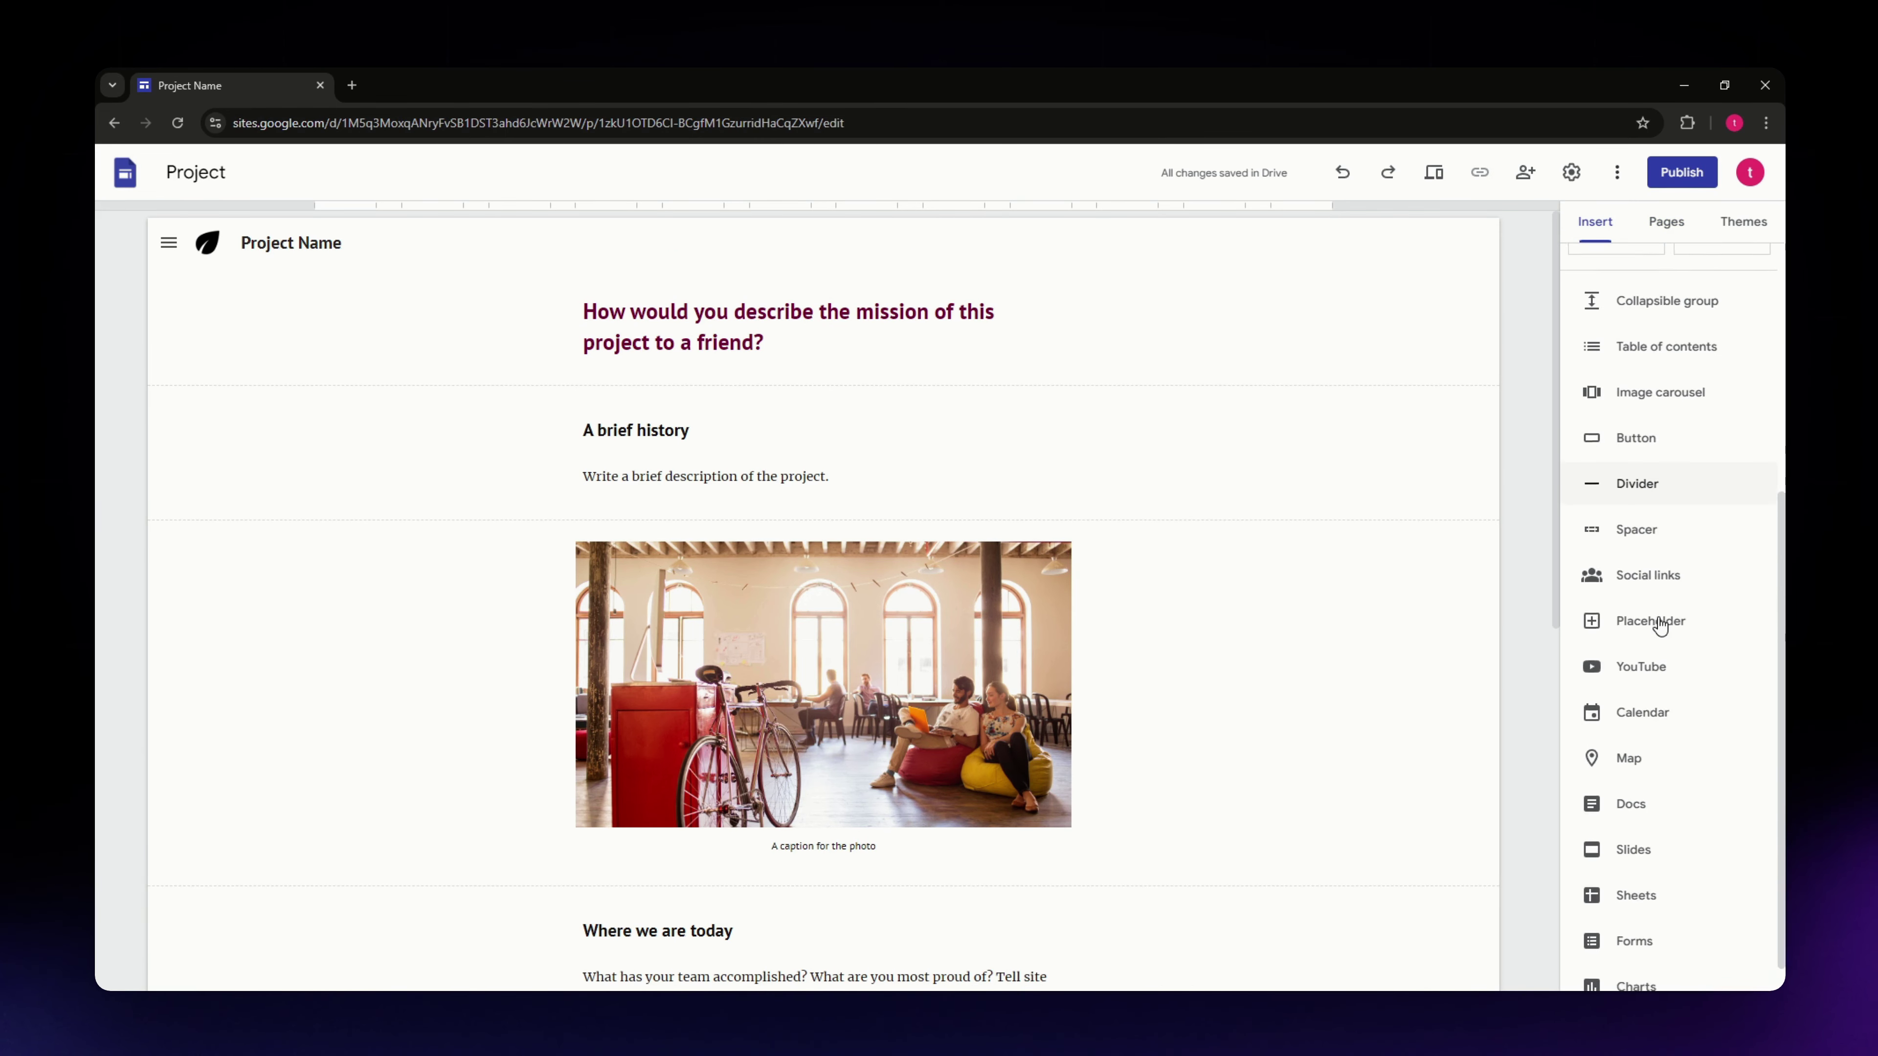
pyautogui.scroll(5, 1604, 658)
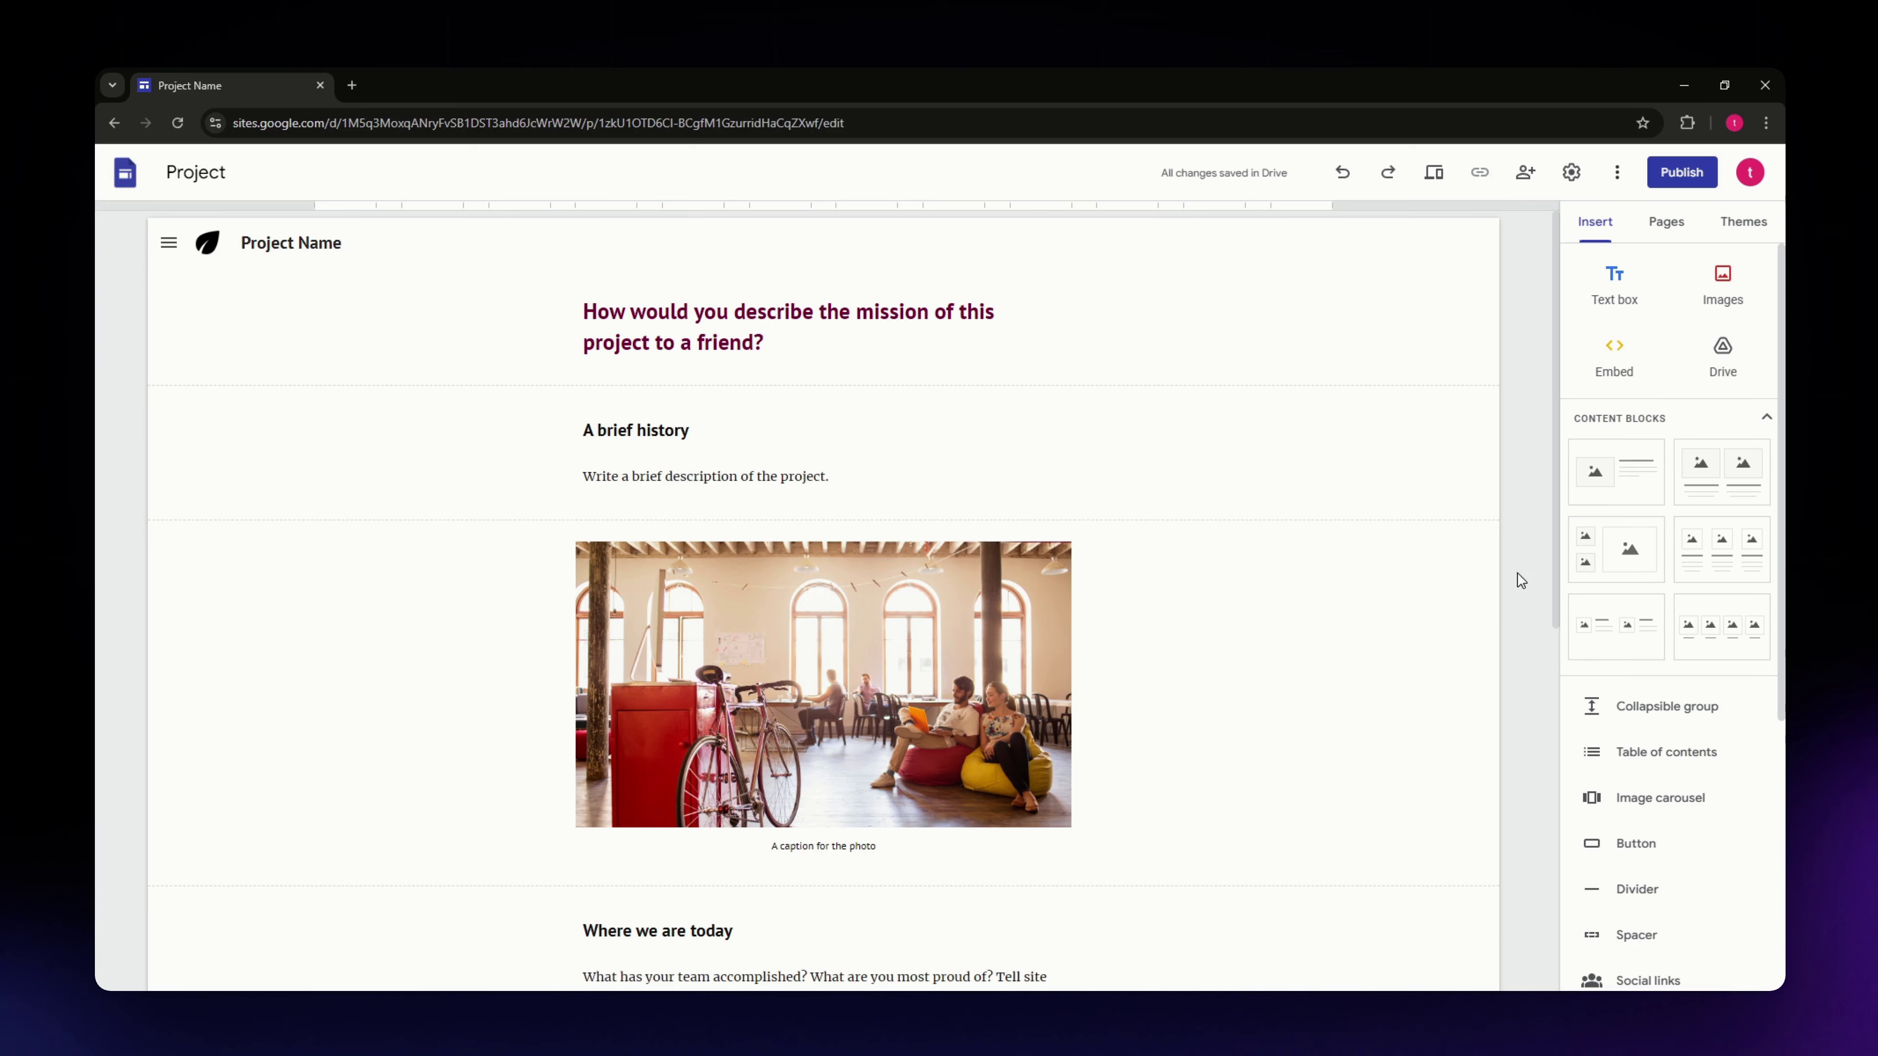
pyautogui.scroll(-2, 1522, 578)
pyautogui.scroll(1, 1522, 444)
pyautogui.click(1743, 223)
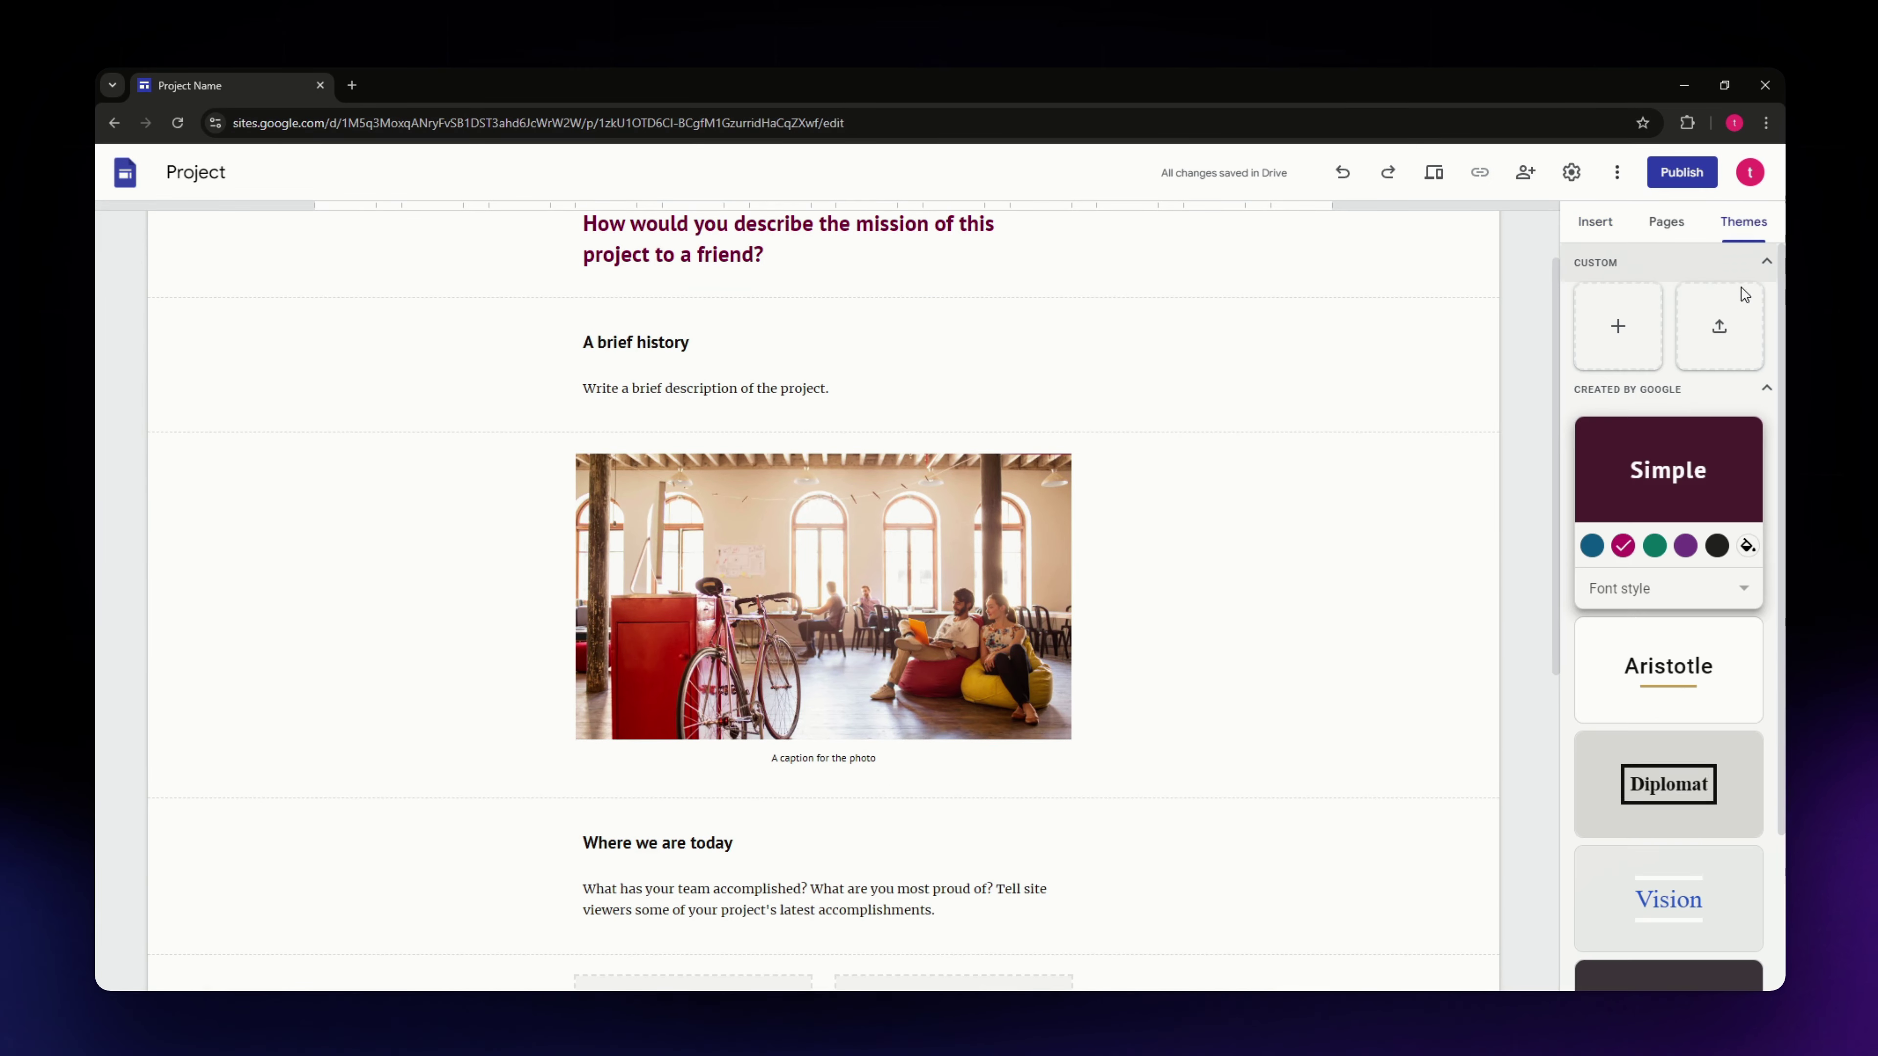
pyautogui.scroll(-3, 1642, 503)
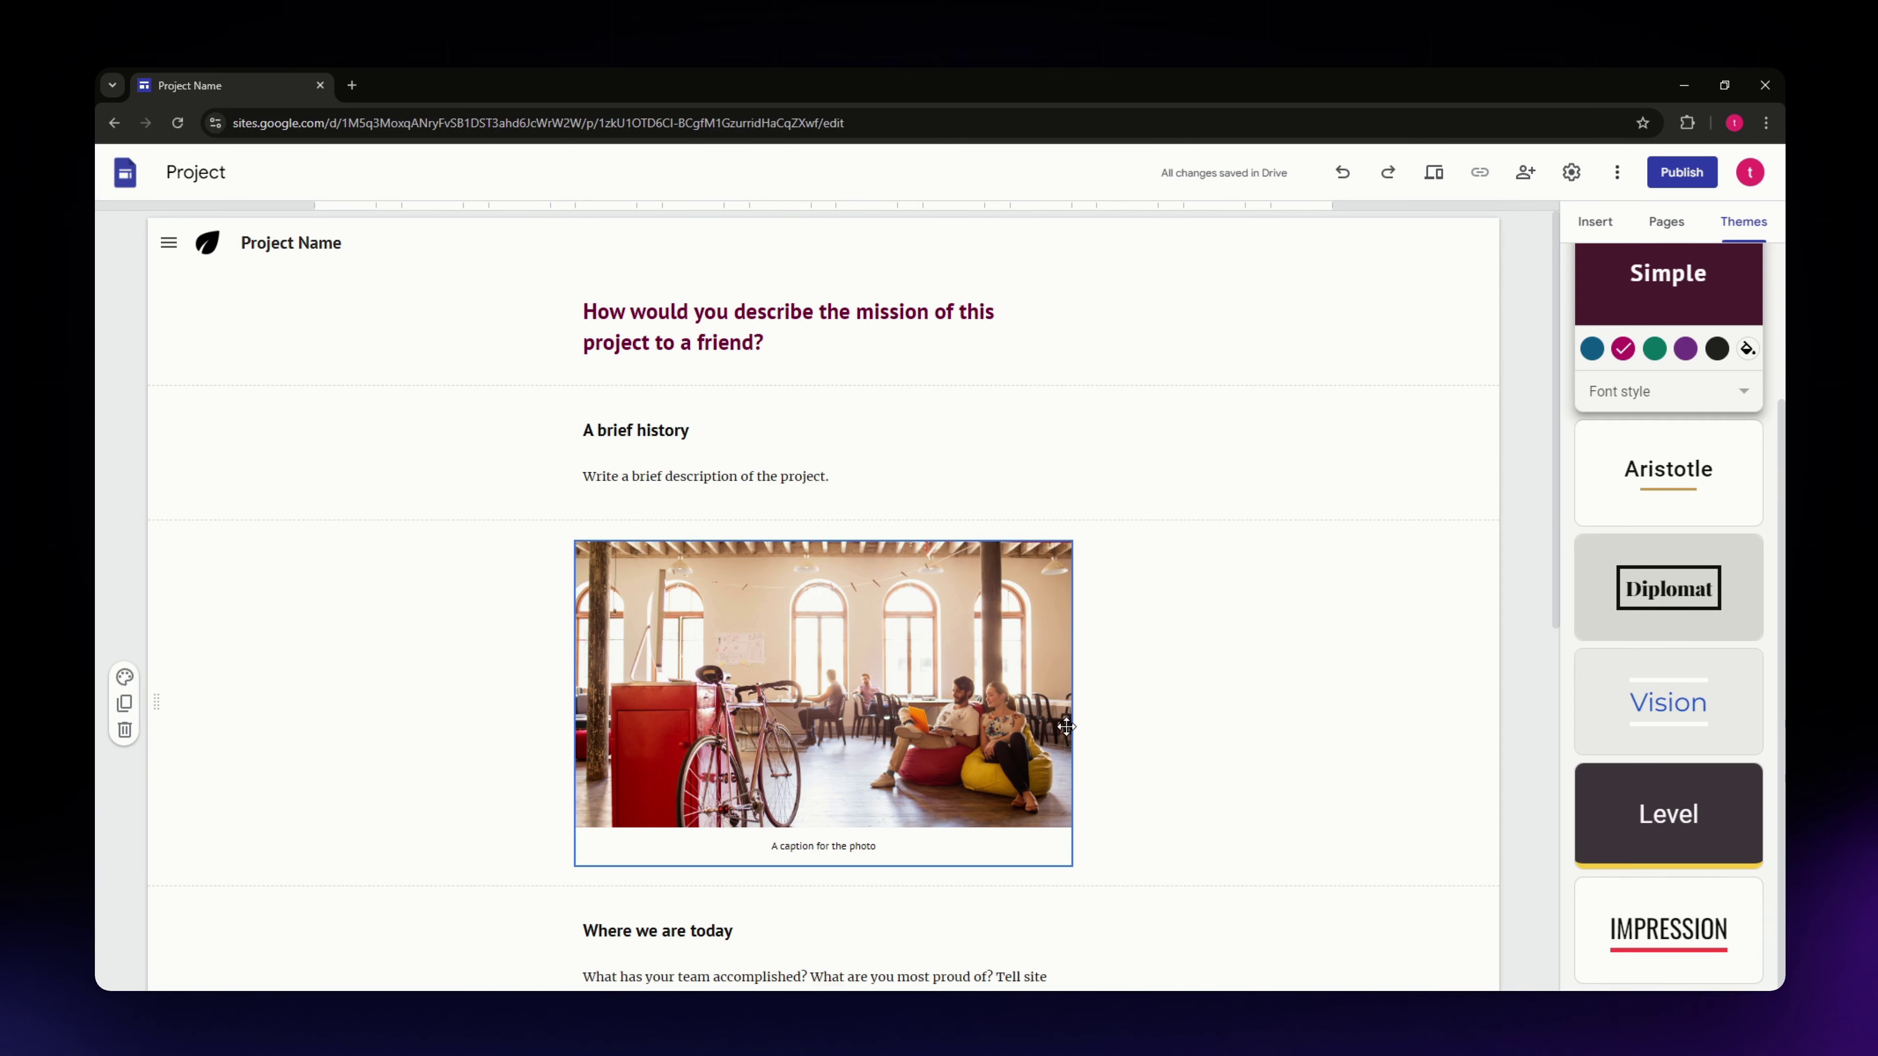
pyautogui.scroll(-5, 1175, 748)
pyautogui.scroll(5, 1177, 751)
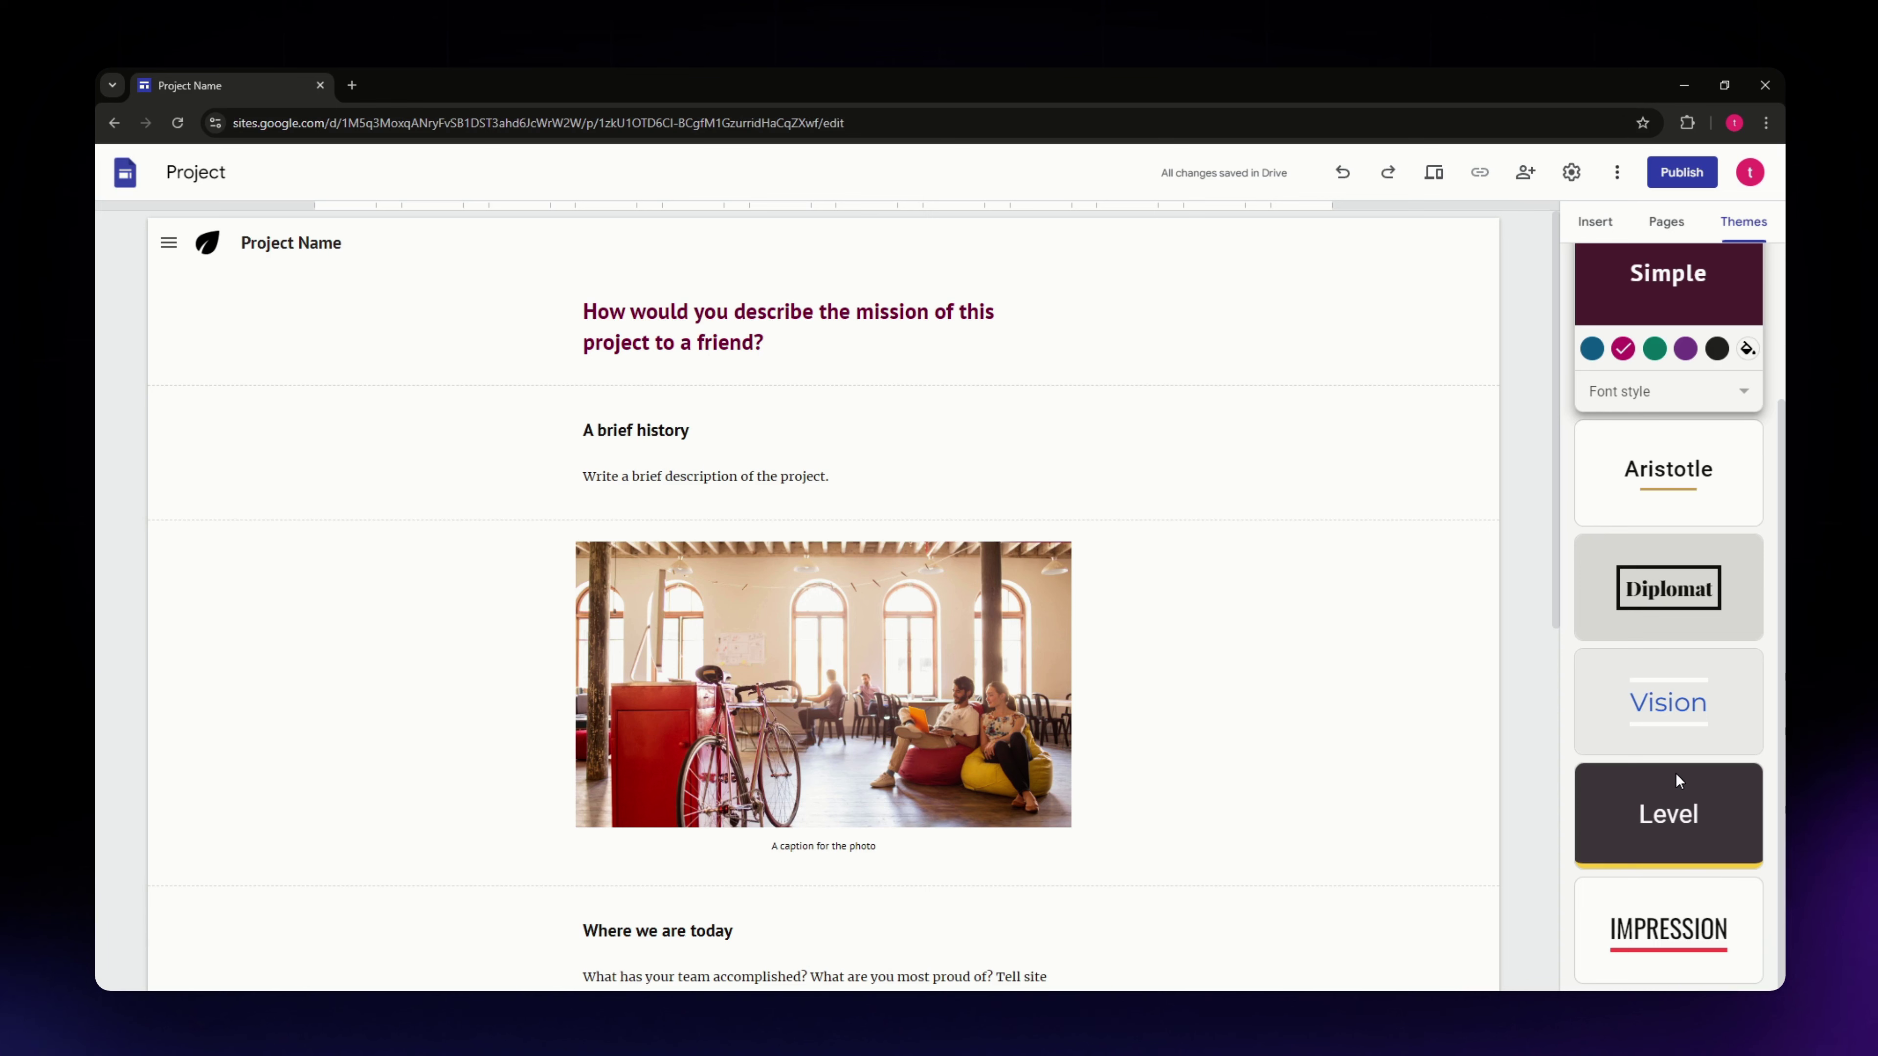
pyautogui.click(851, 629)
# Step: Select the photo section, then open the Home page from the Pages list
pyautogui.click(1233, 652)
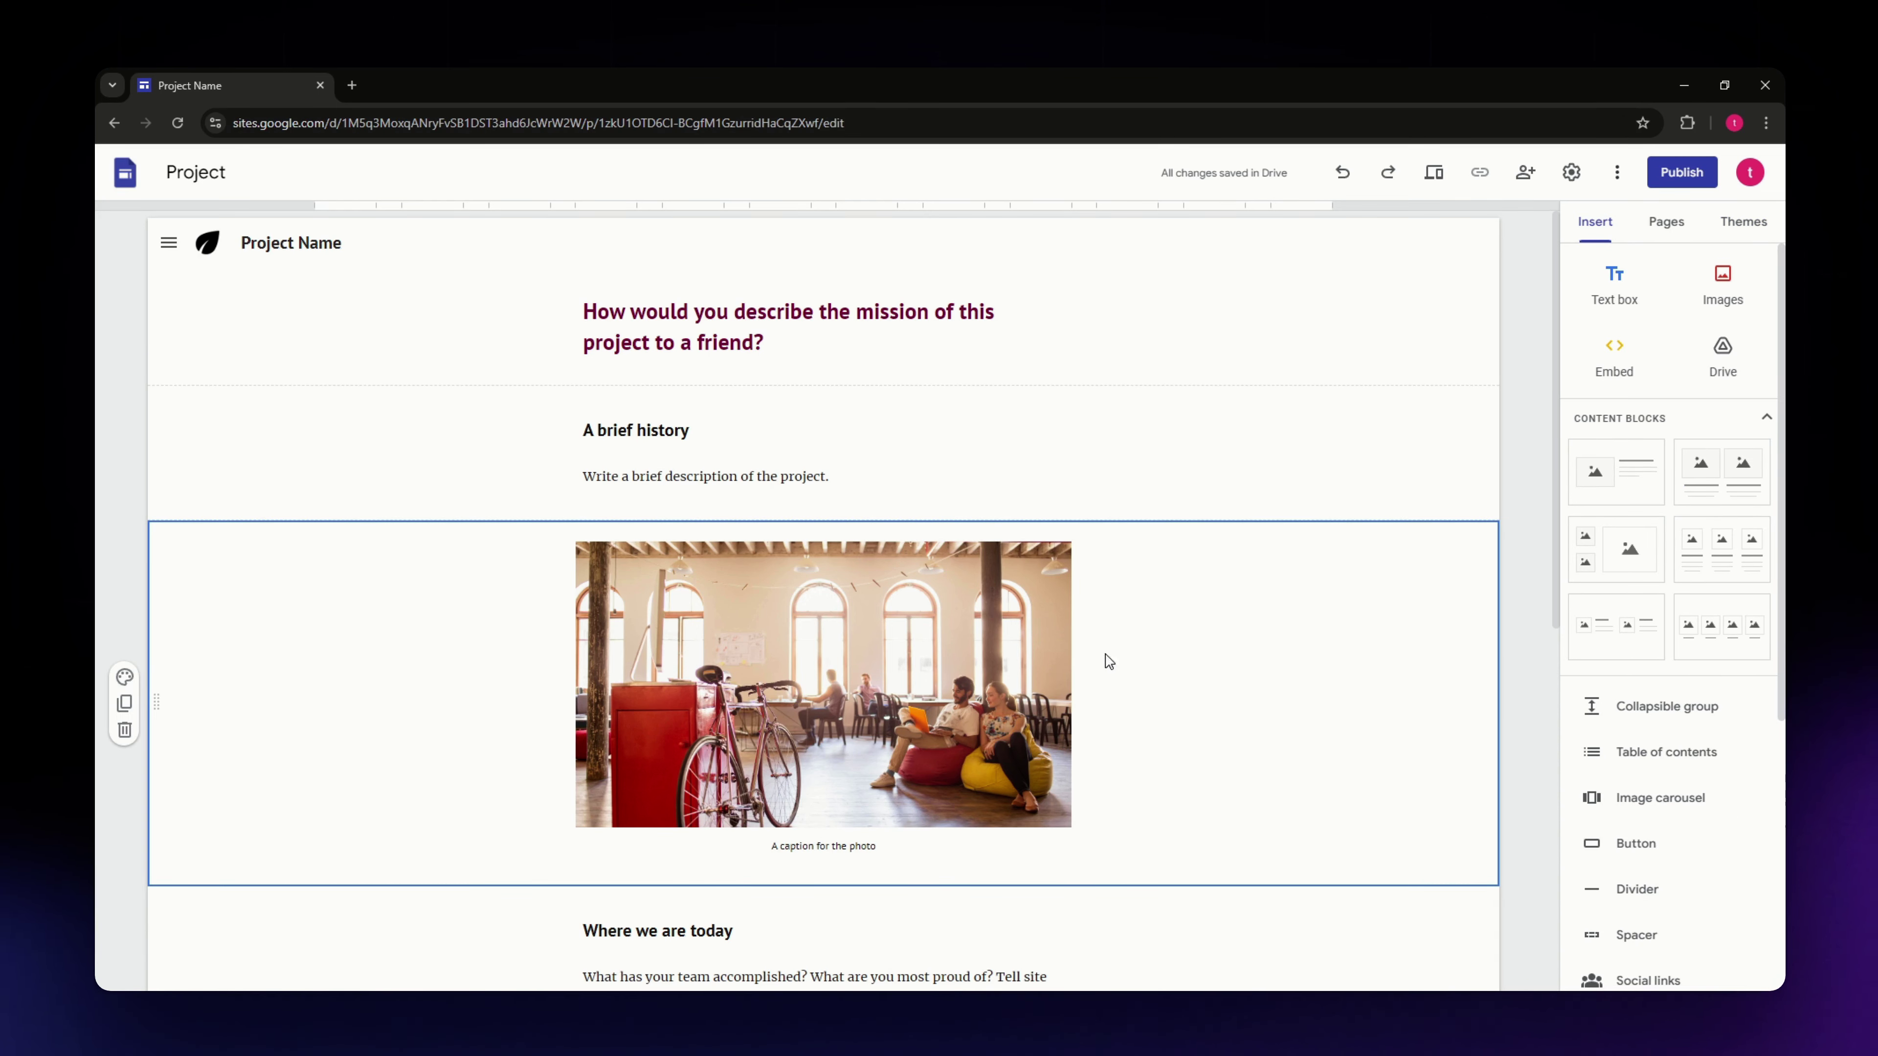
pyautogui.click(1666, 221)
pyautogui.doubleClick(1651, 304)
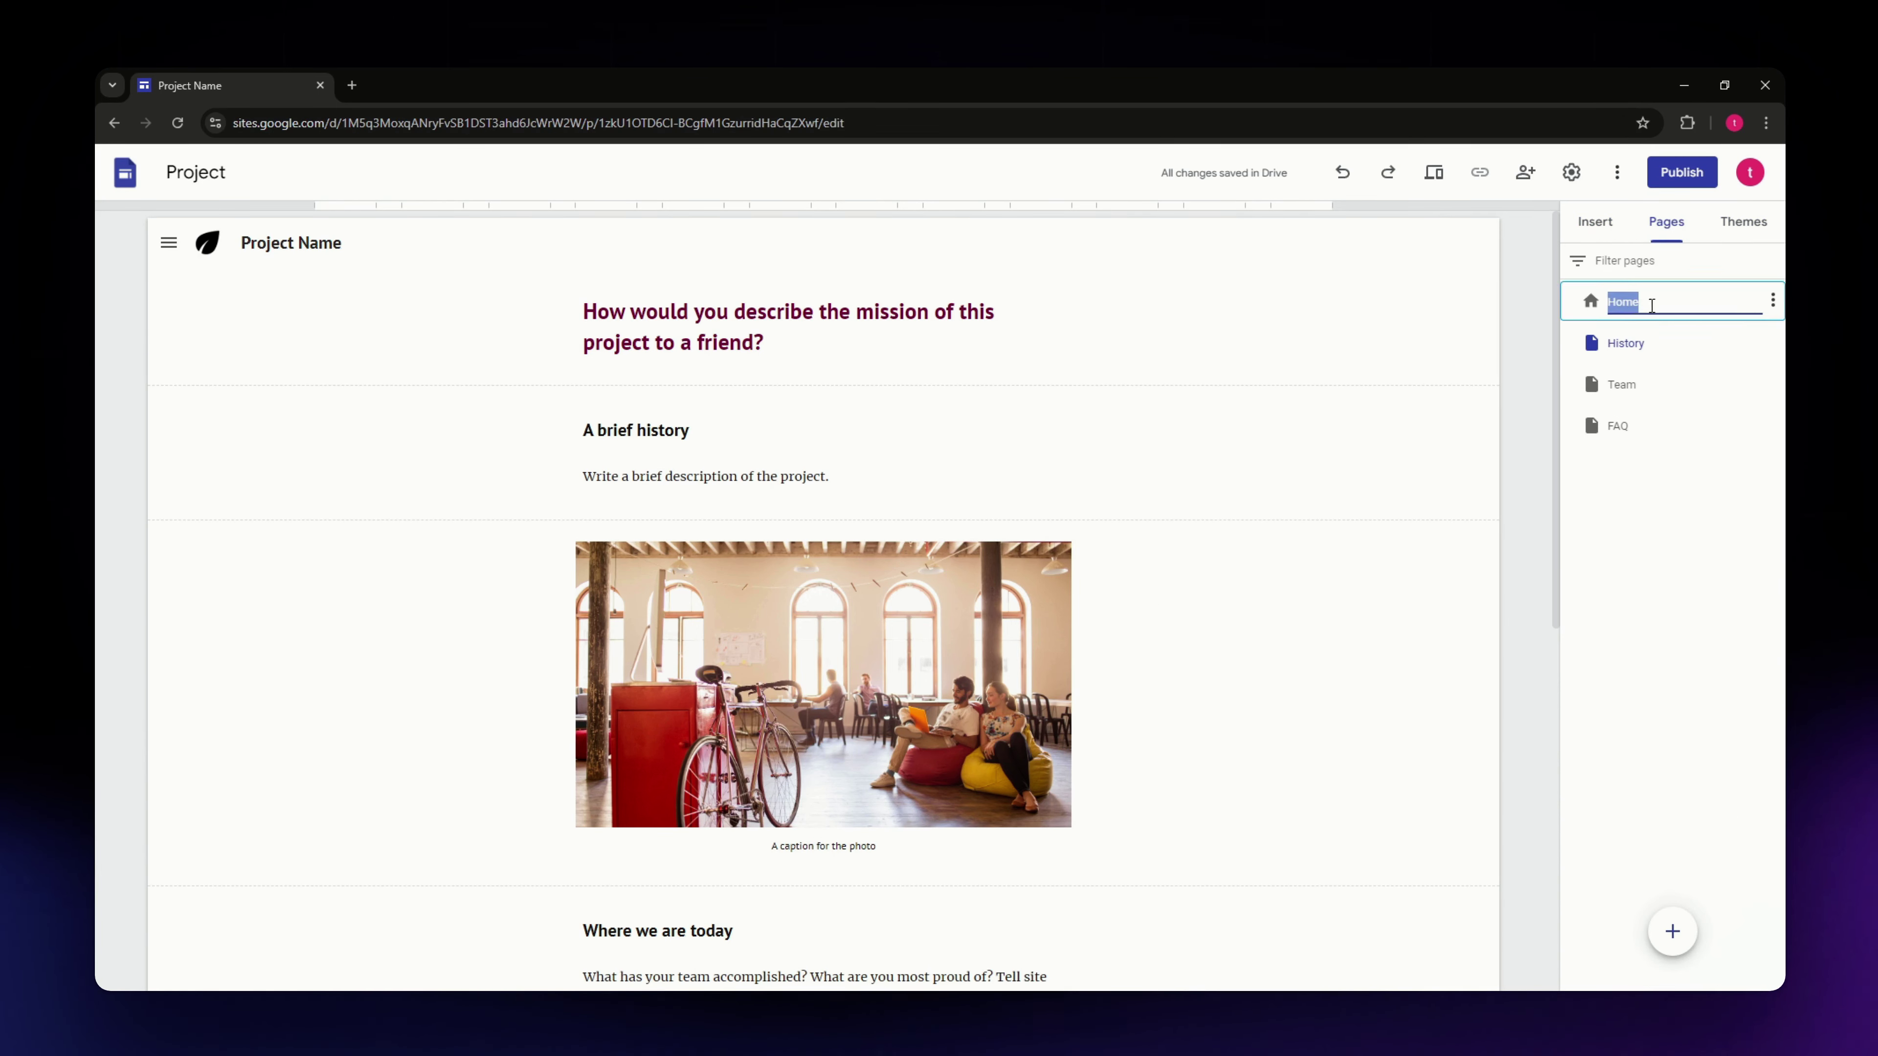
pyautogui.click(1536, 297)
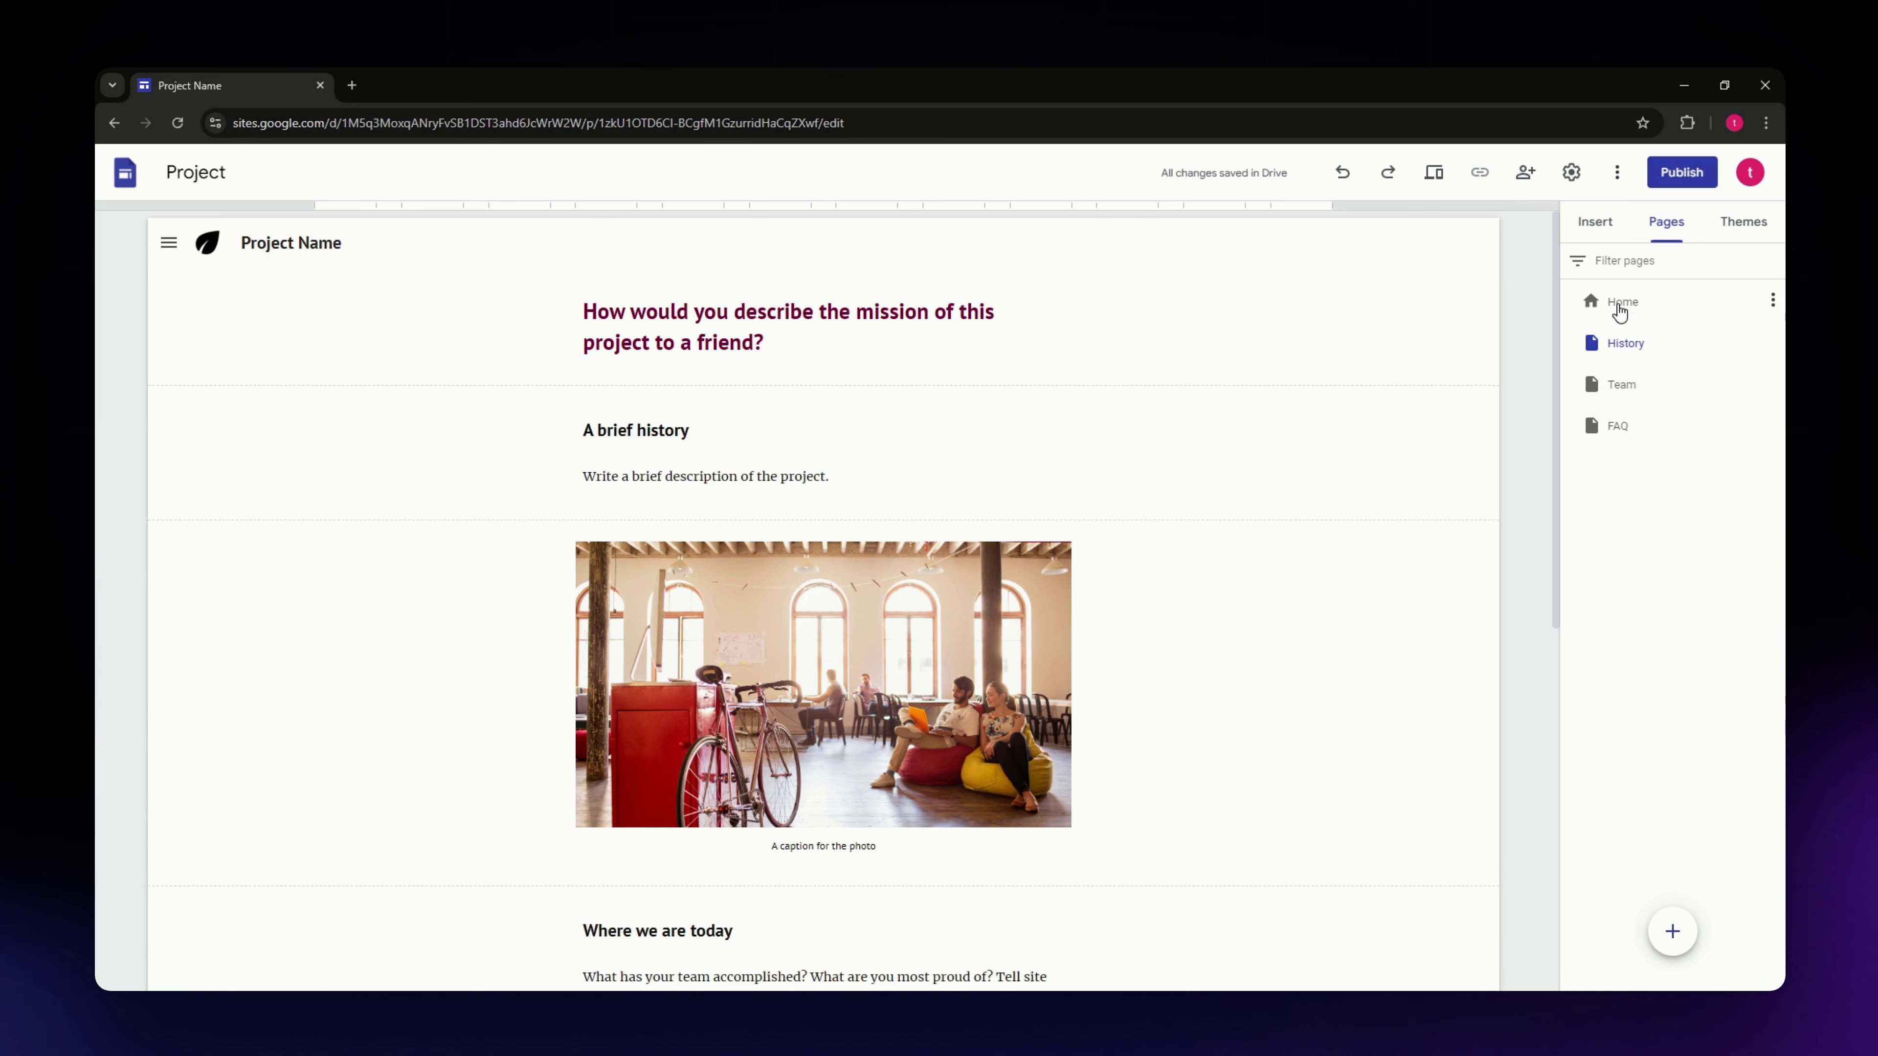
pyautogui.doubleClick(1619, 303)
pyautogui.click(1543, 297)
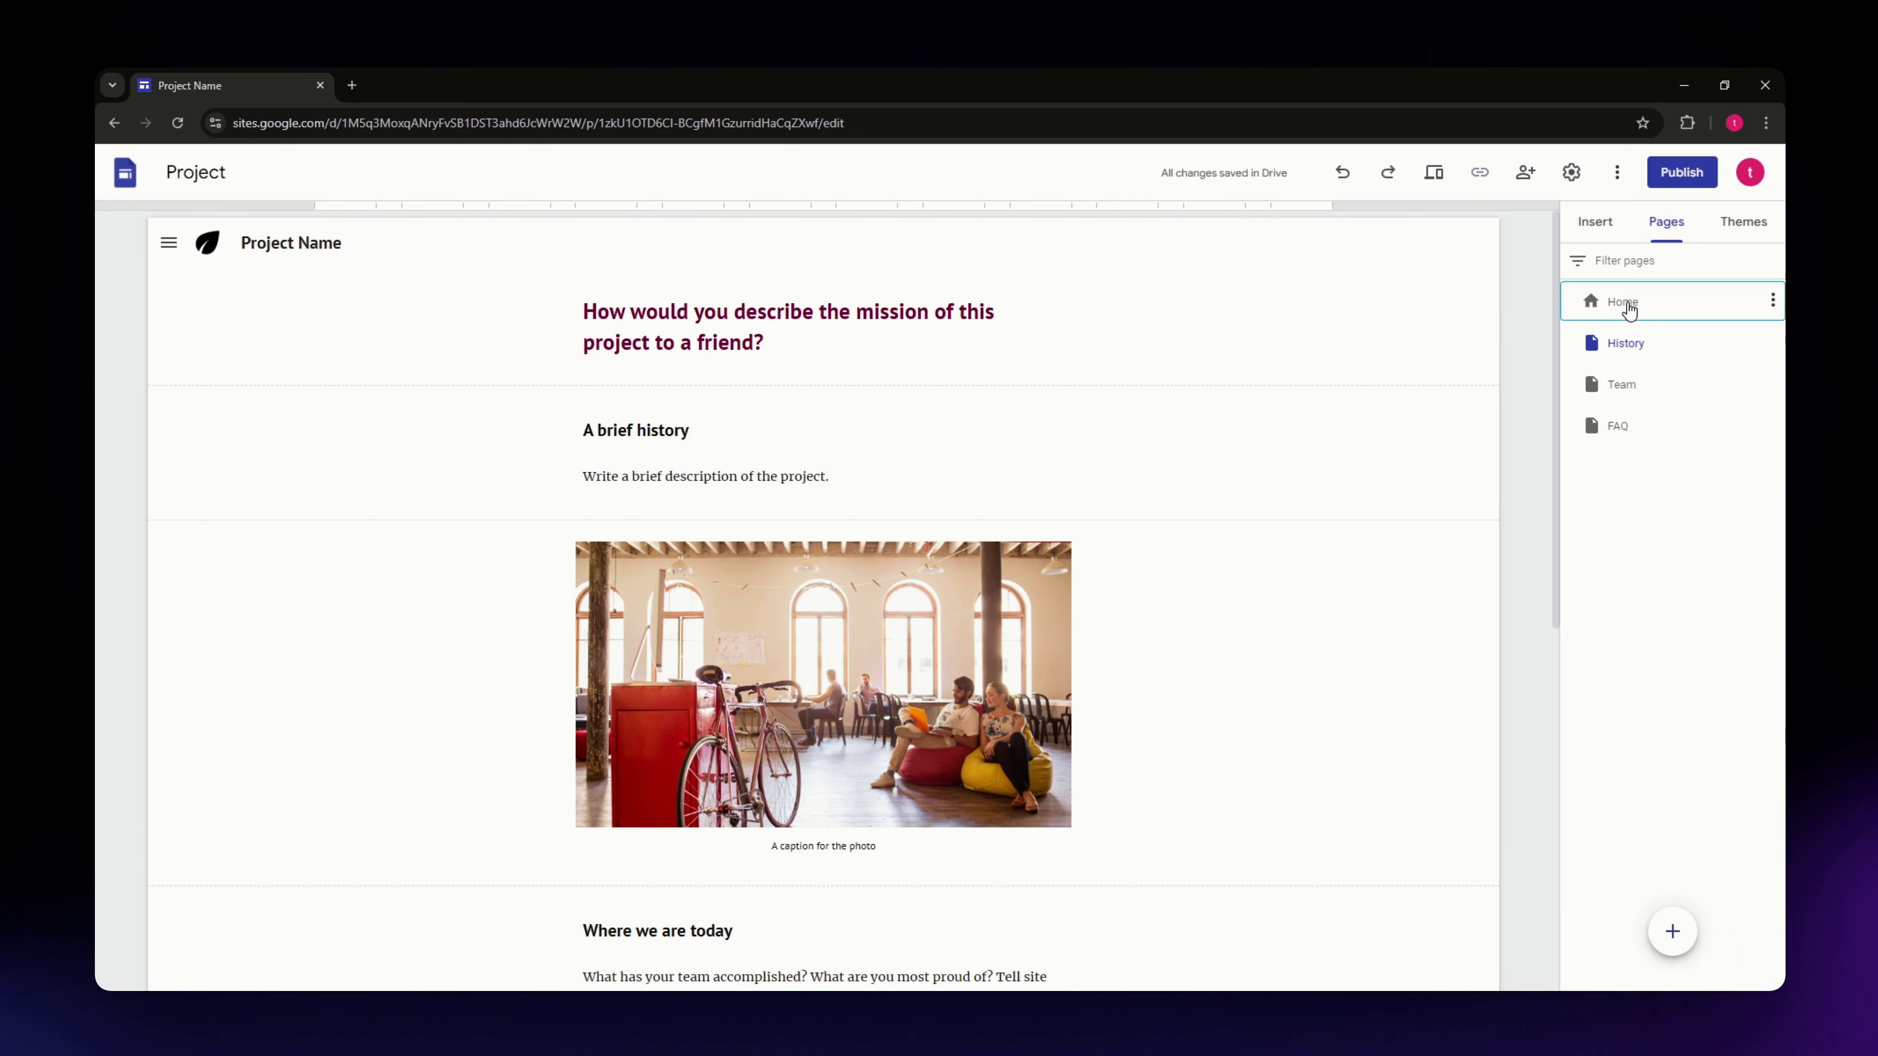
pyautogui.click(1630, 312)
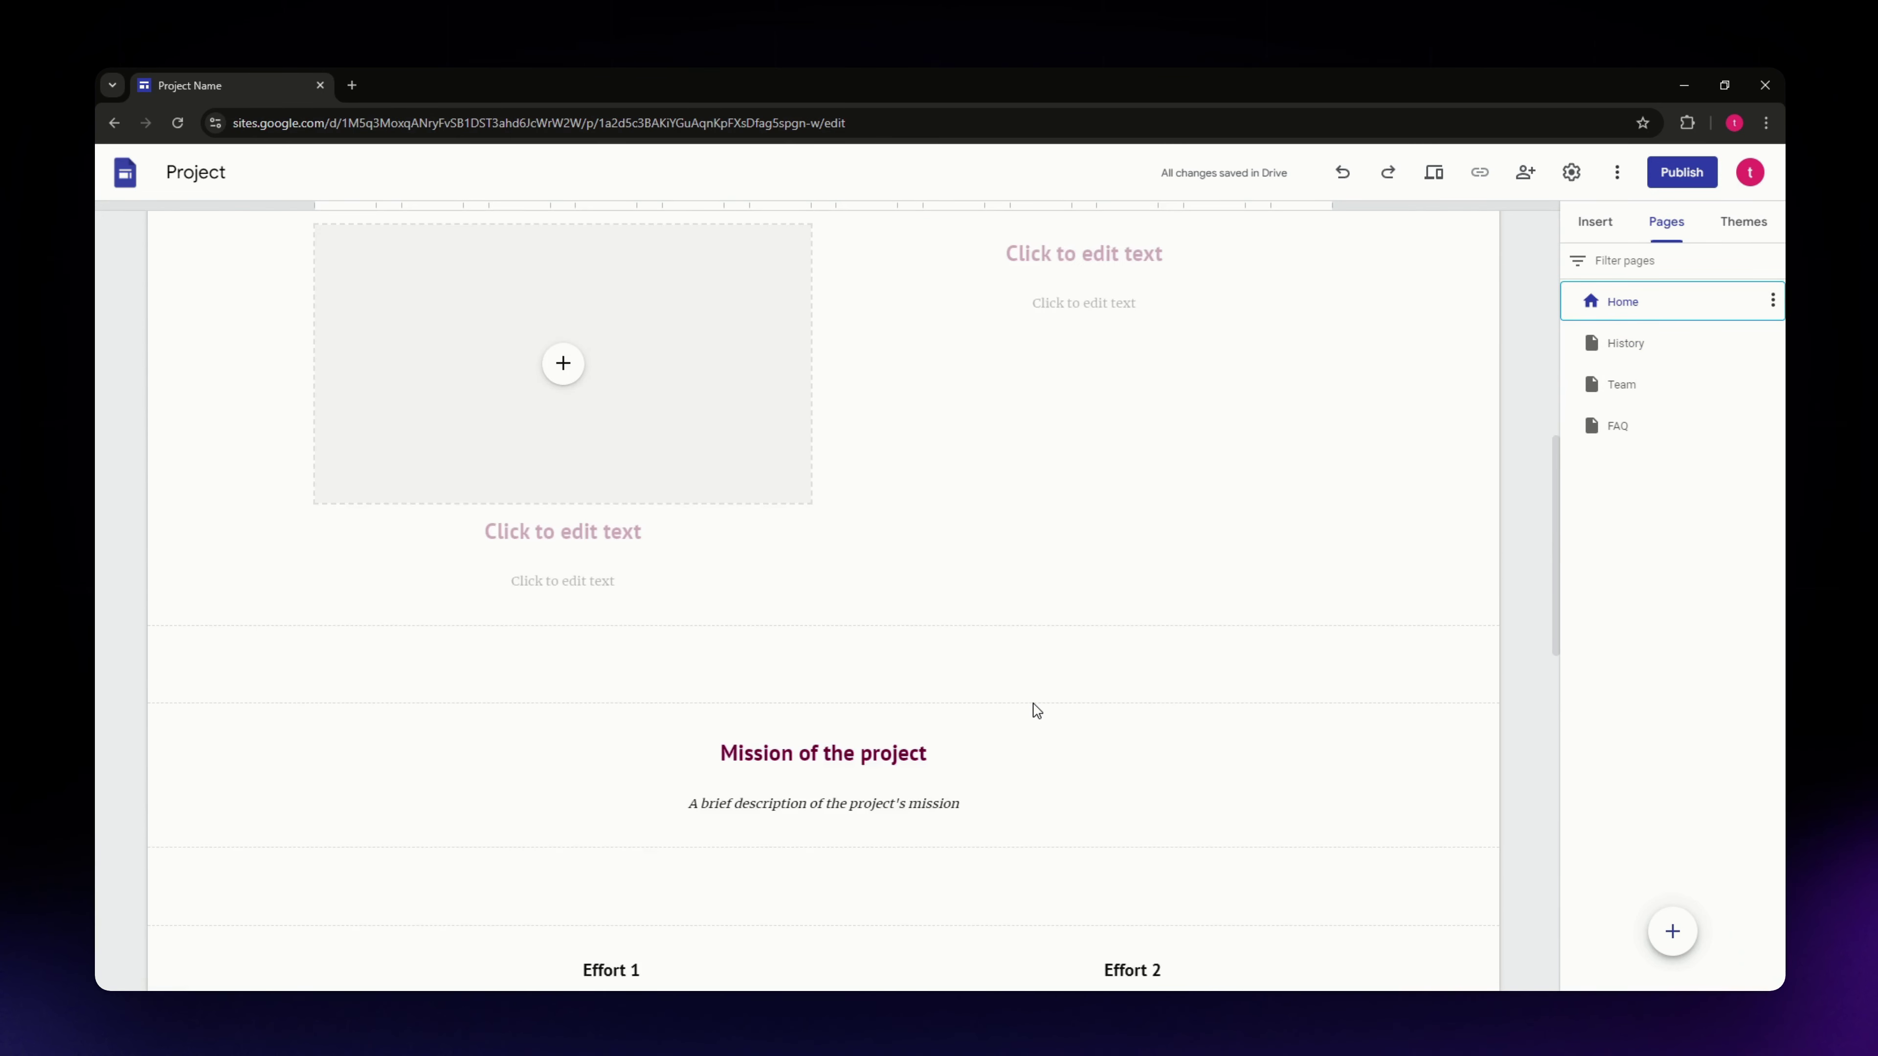
# Step: Show the Insert panel and scroll down to the Home page's 'Questions?' contact section
pyautogui.click(1595, 222)
pyautogui.scroll(-10, 1219, 700)
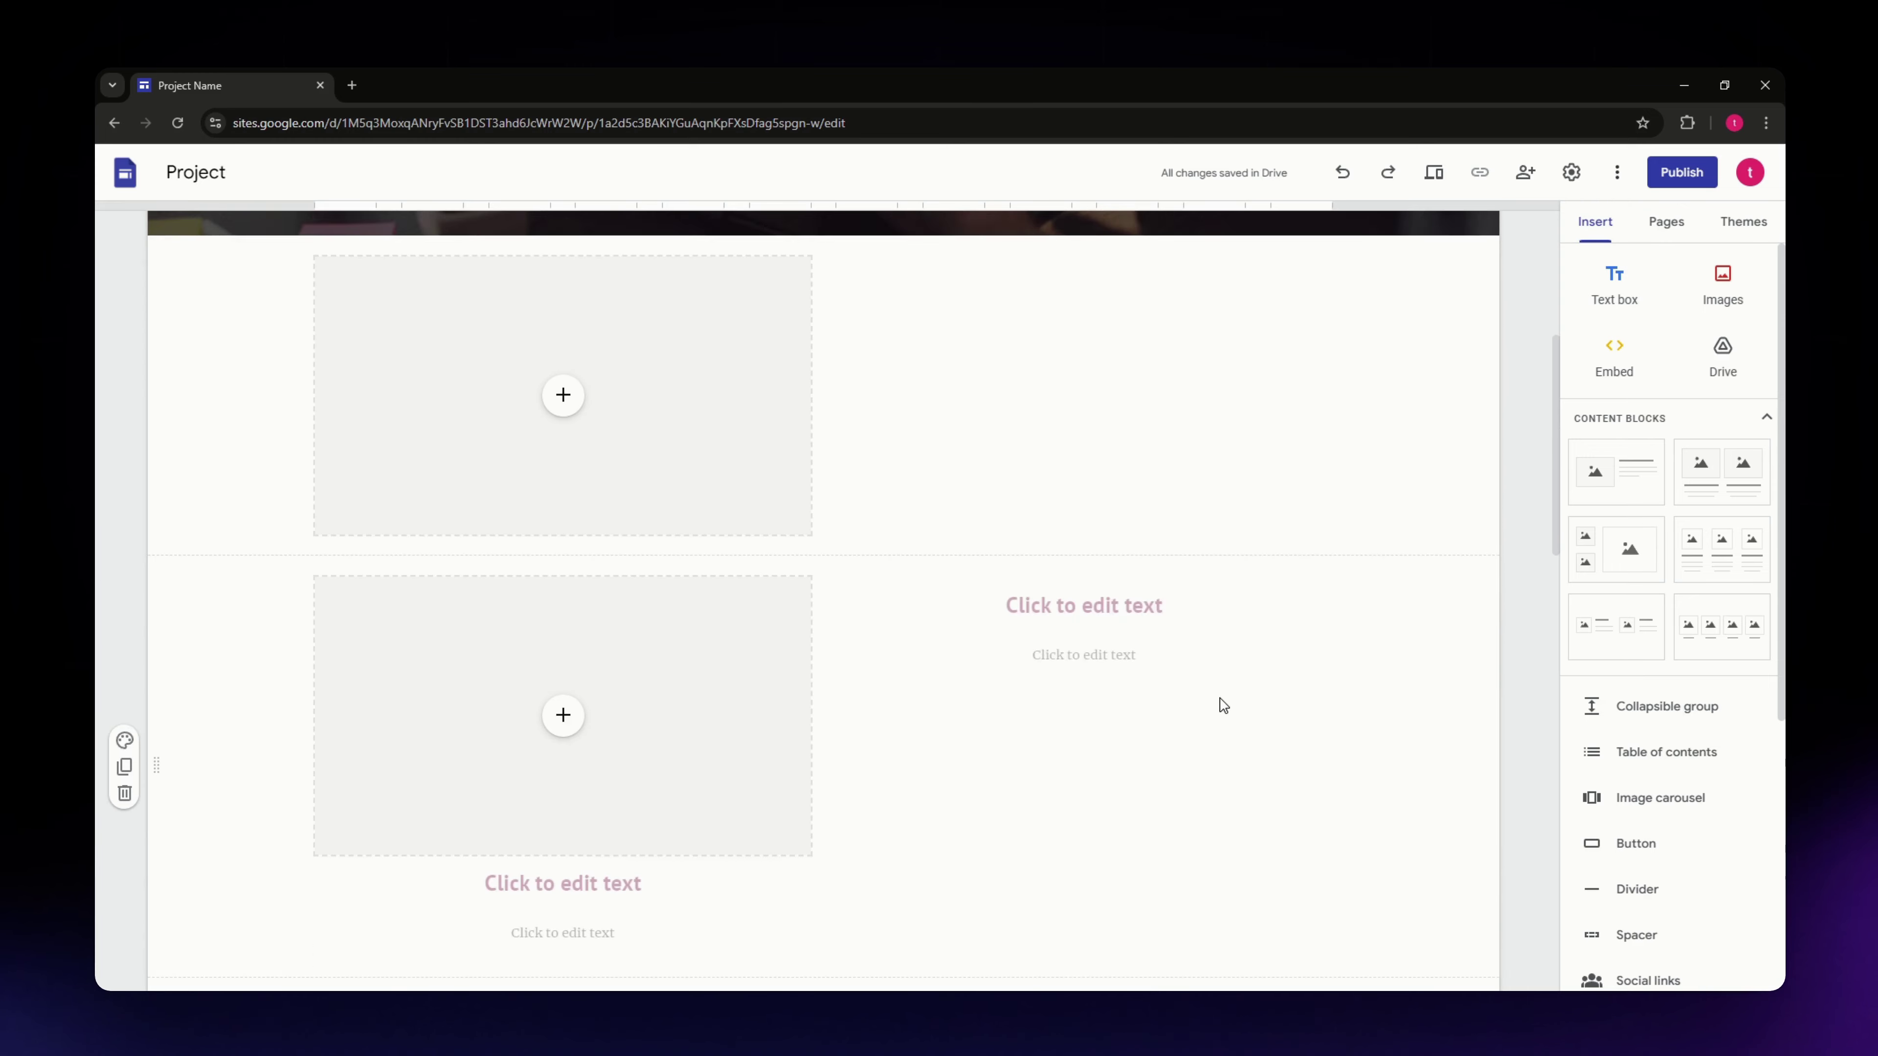
pyautogui.scroll(-15, 1203, 689)
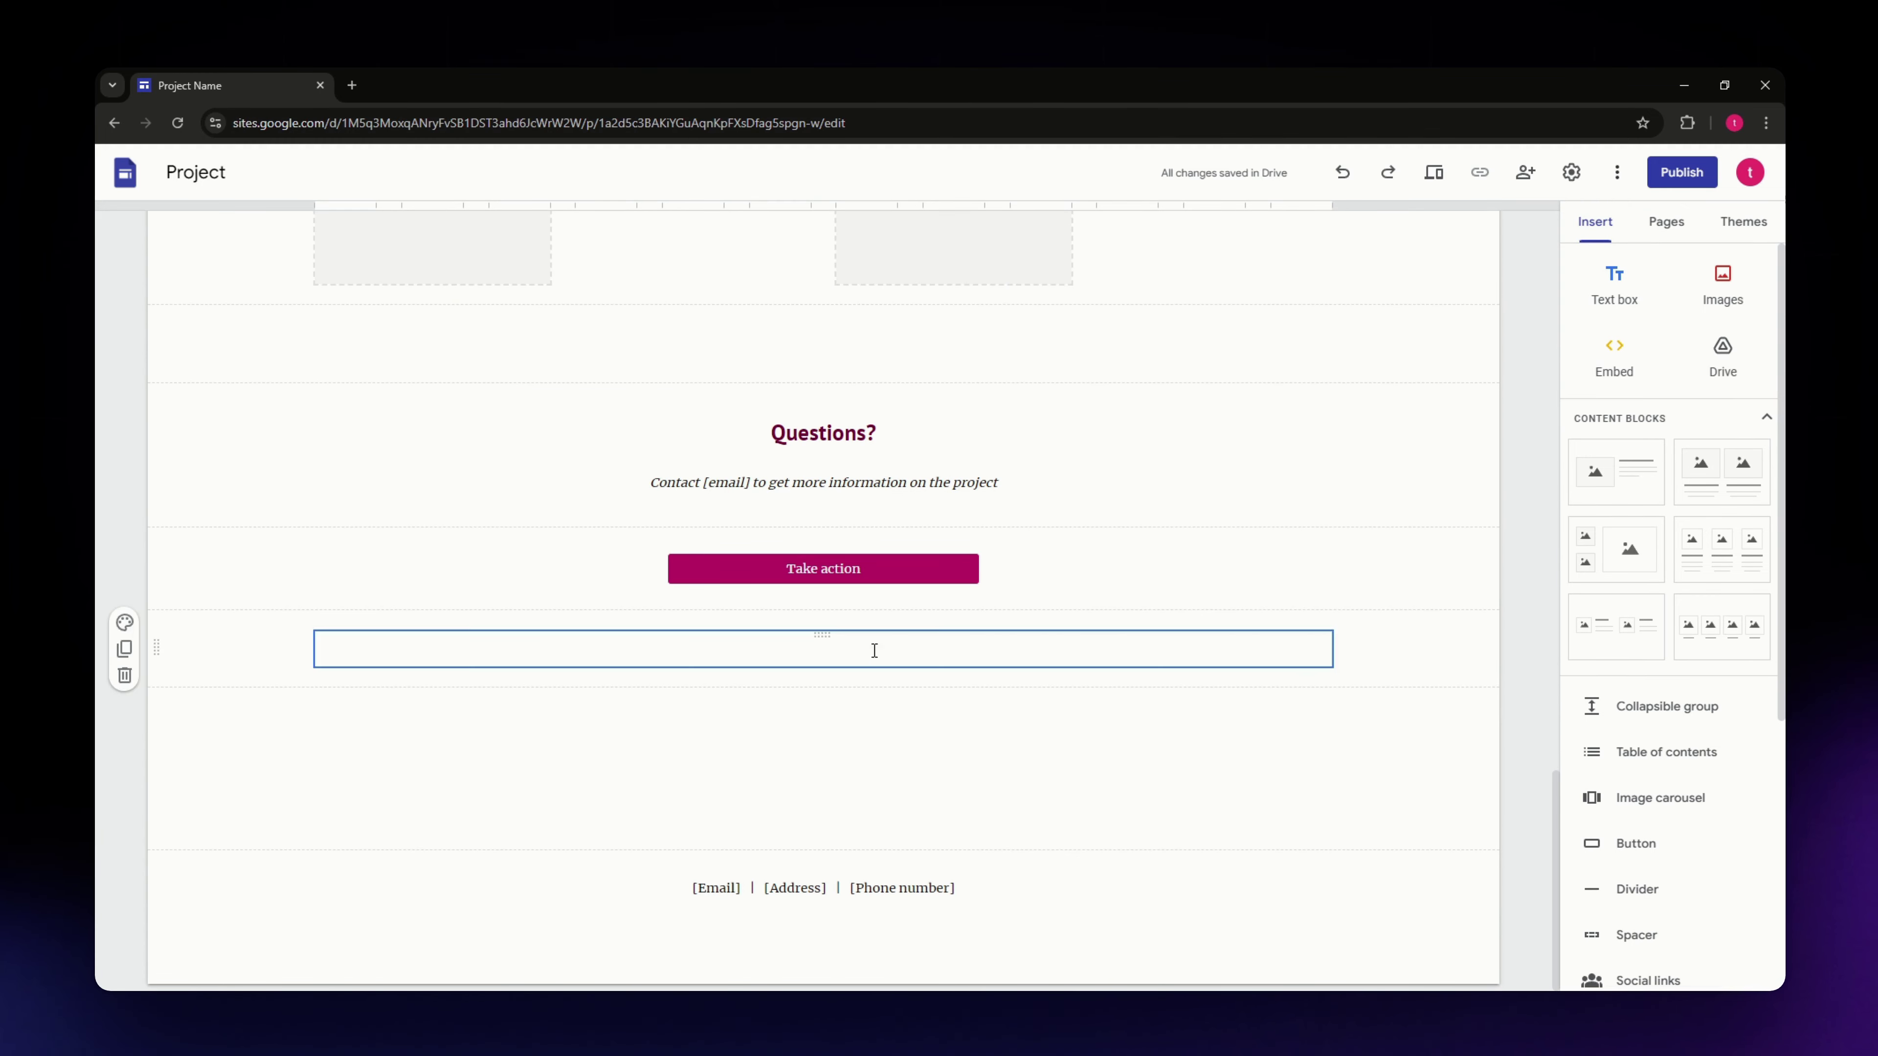
# Step: Use Images > Upload to add the guitar picture from the computer
pyautogui.click(1725, 295)
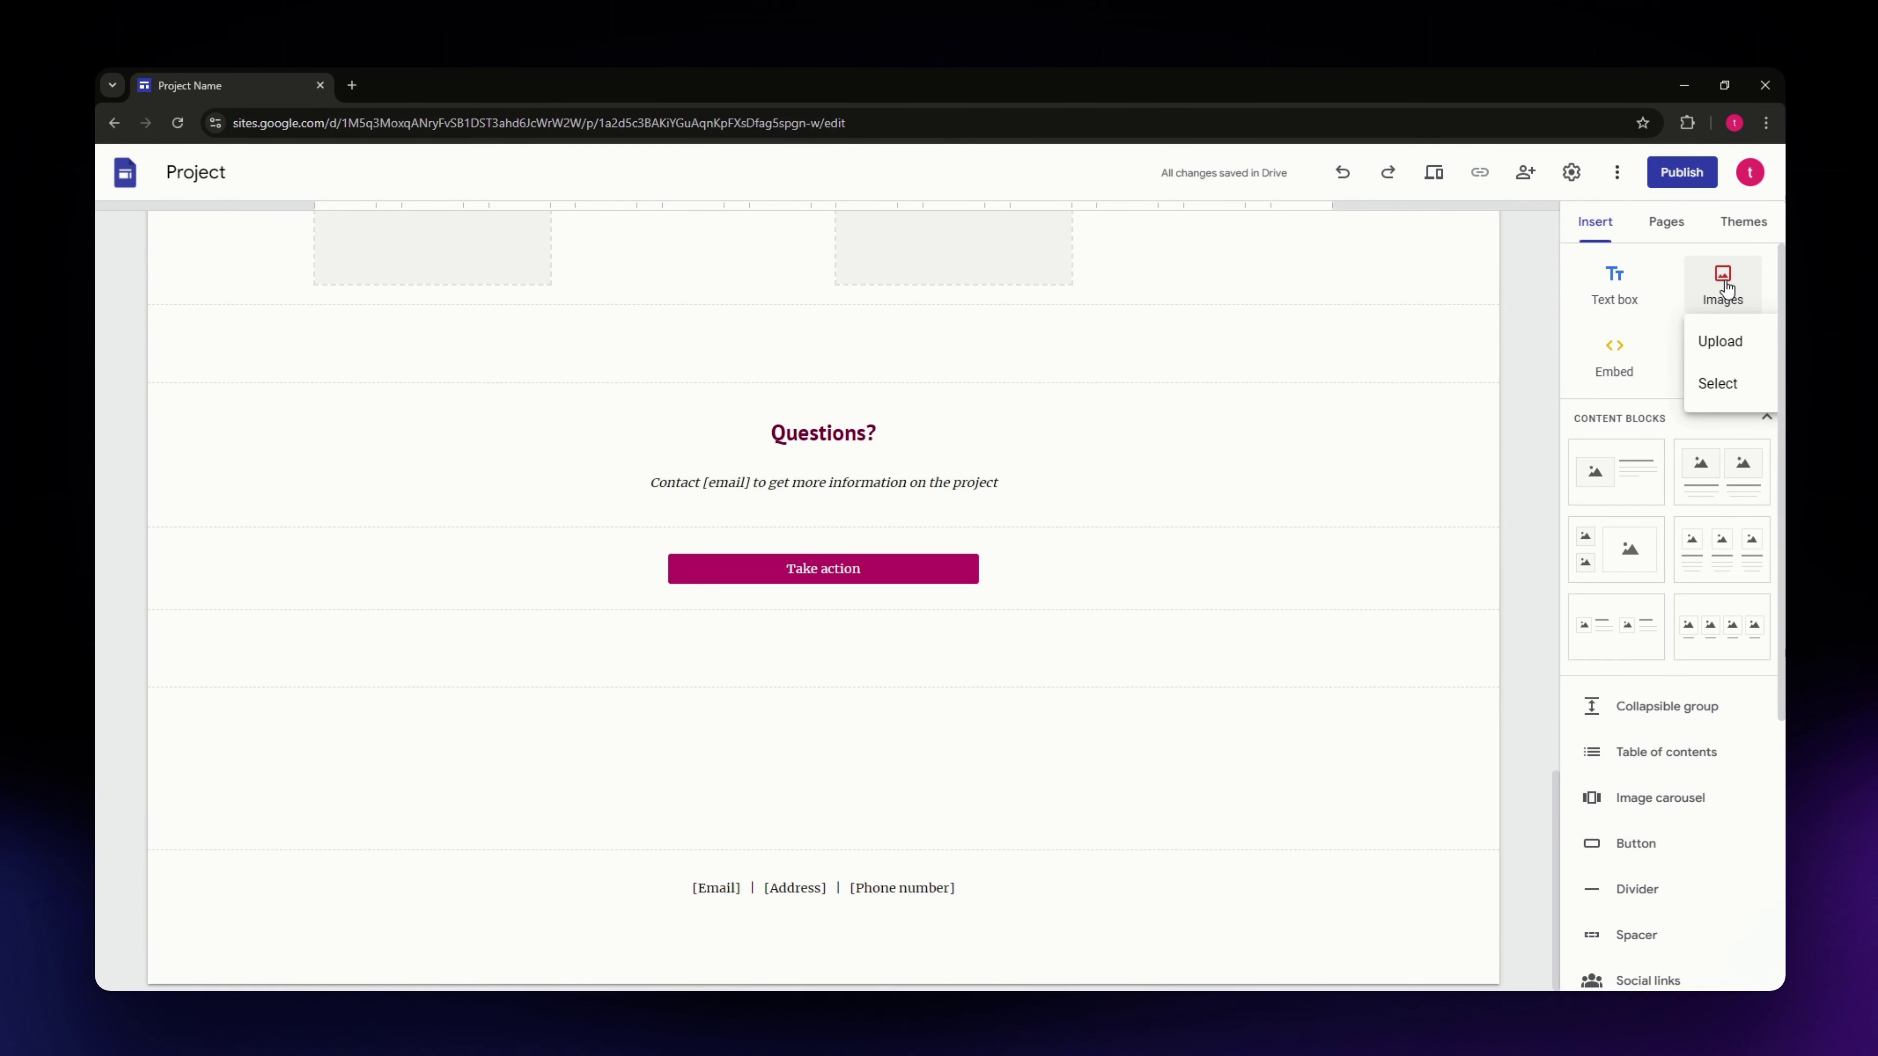
pyautogui.click(1732, 345)
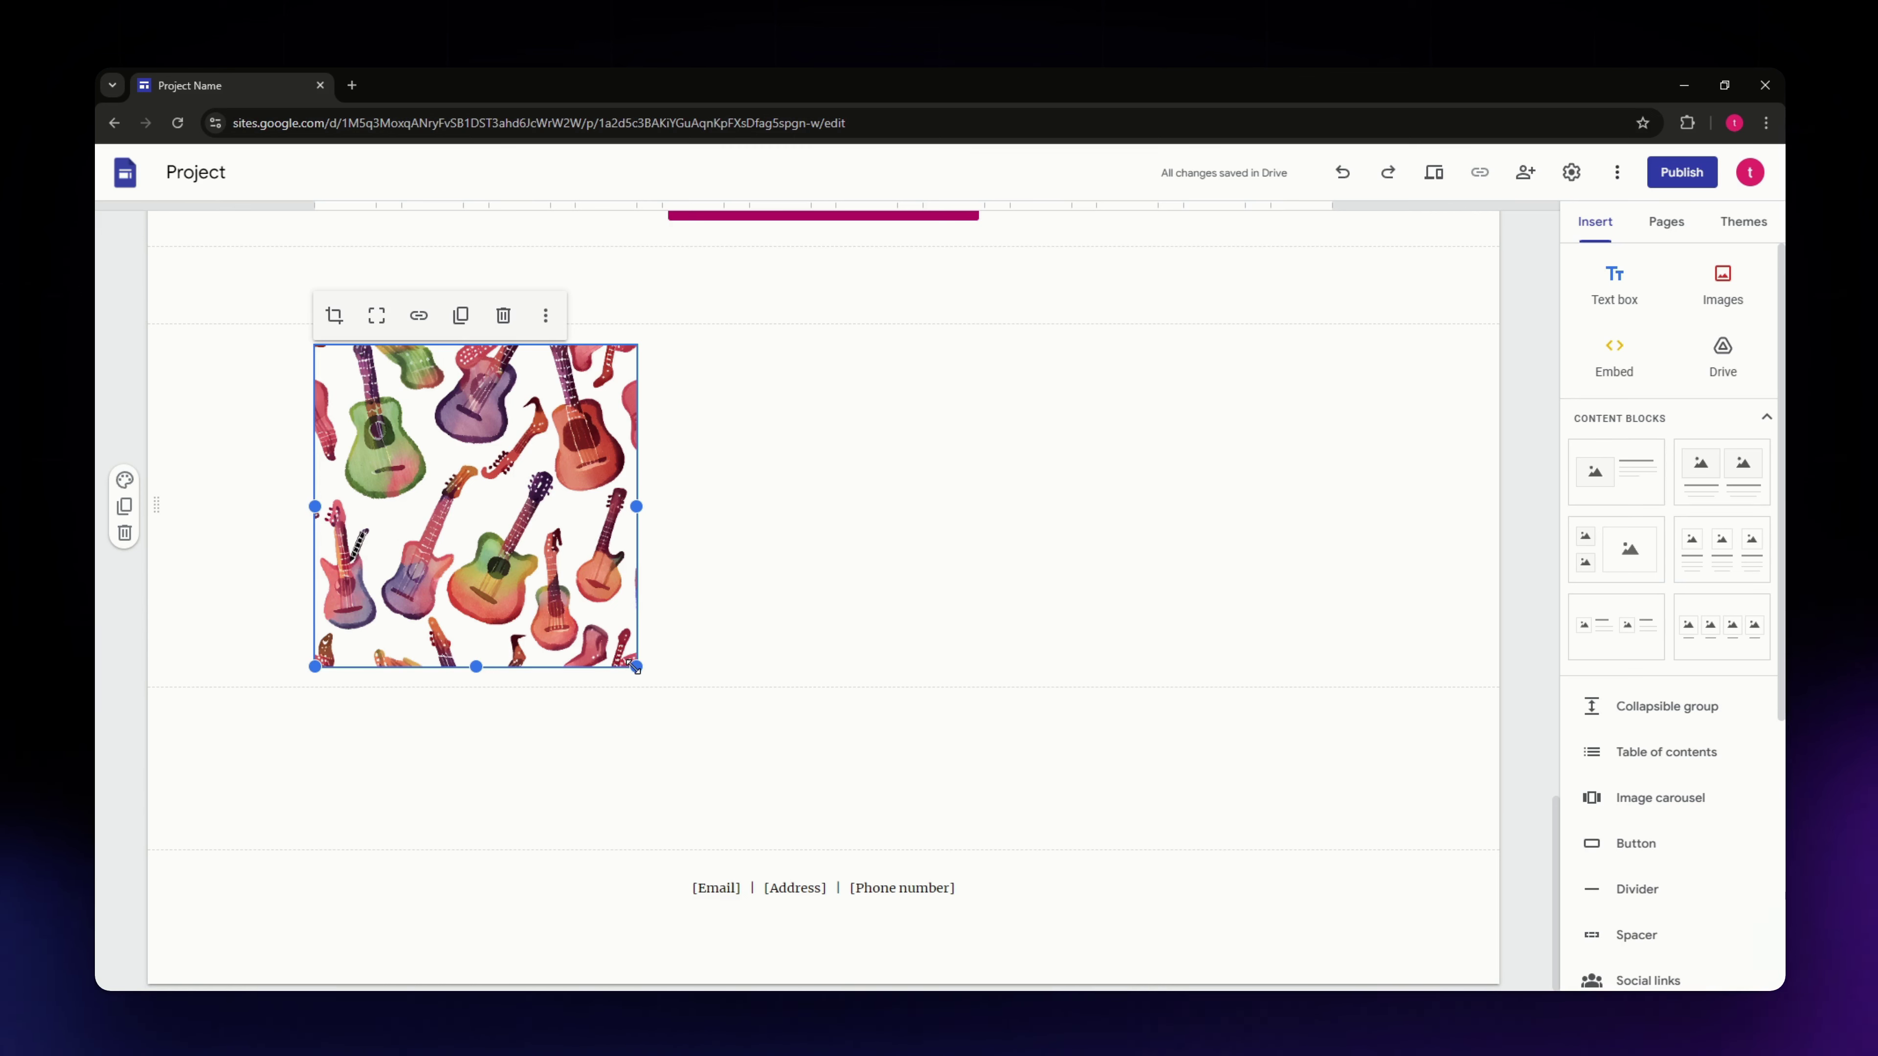
# Step: Enlarge the guitar image and centre it within its section
pyautogui.doubleClick(685, 691)
pyautogui.click(717, 612)
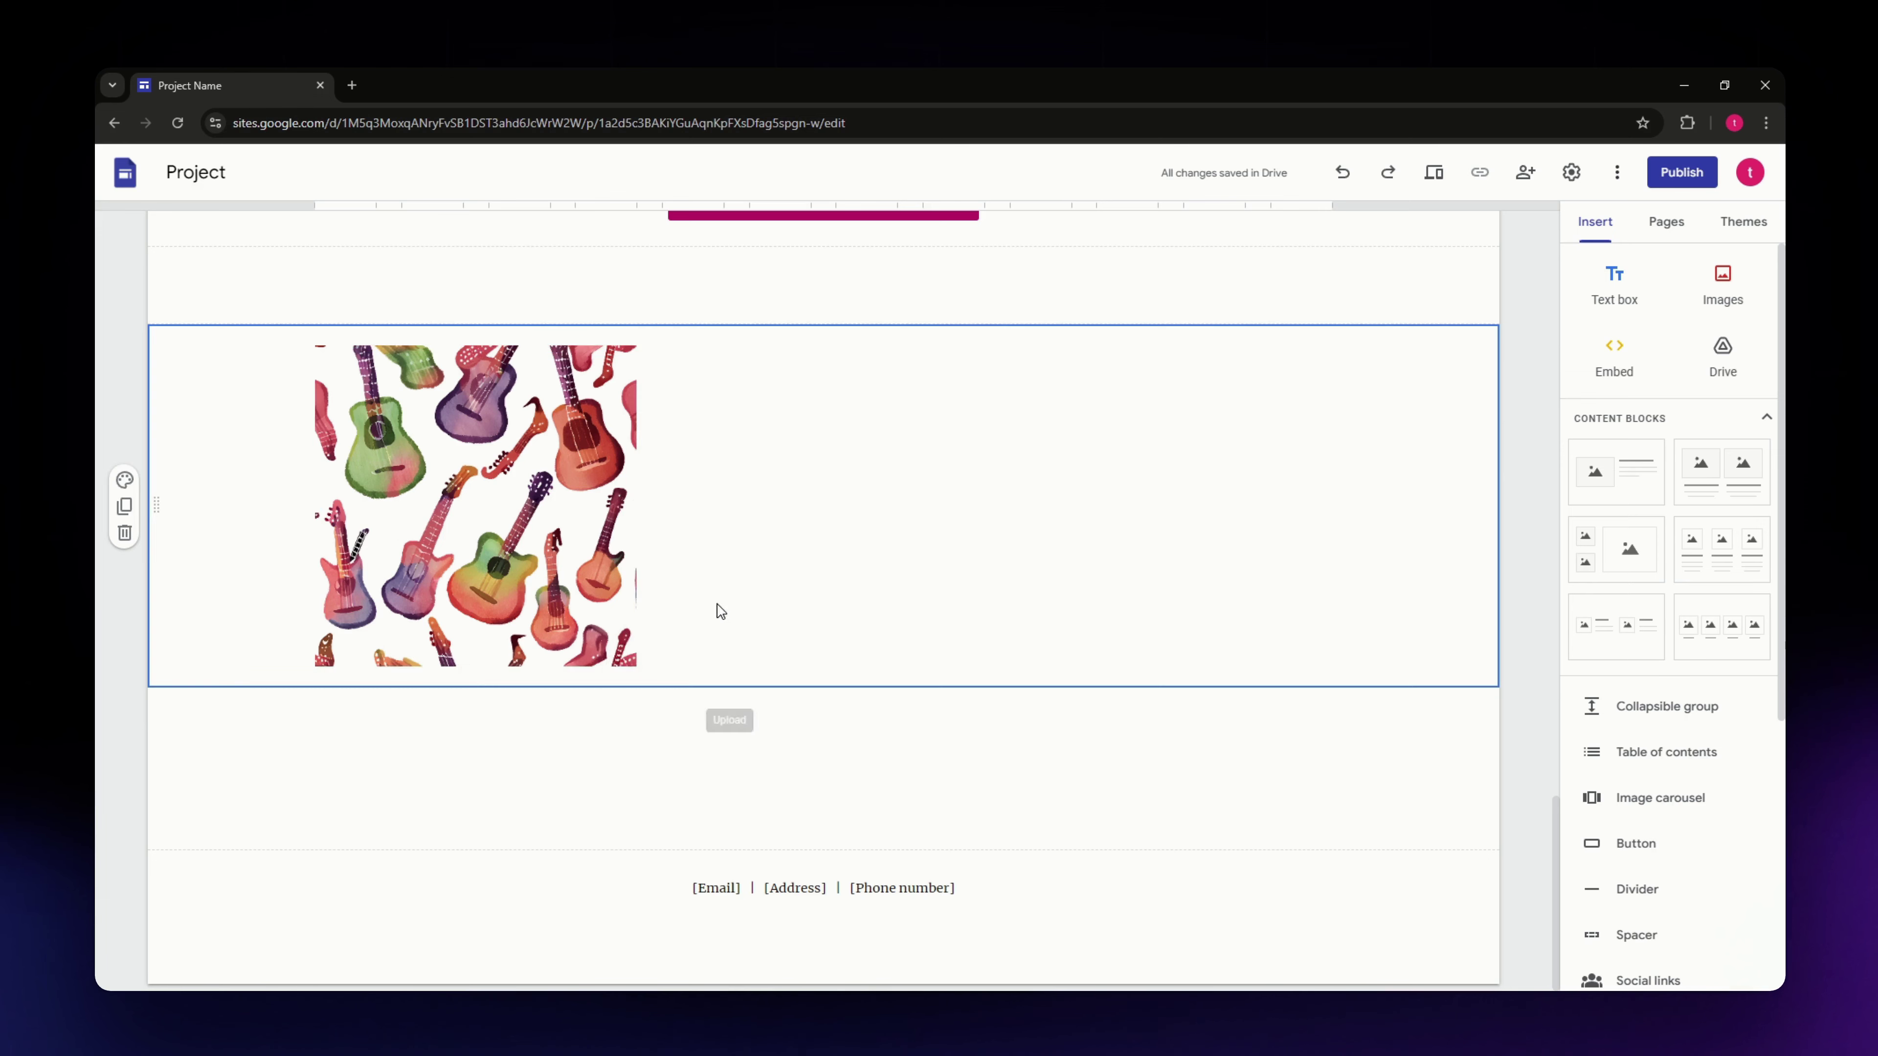
pyautogui.click(635, 664)
pyautogui.moveTo(643, 674); pyautogui.dragTo(729, 764)
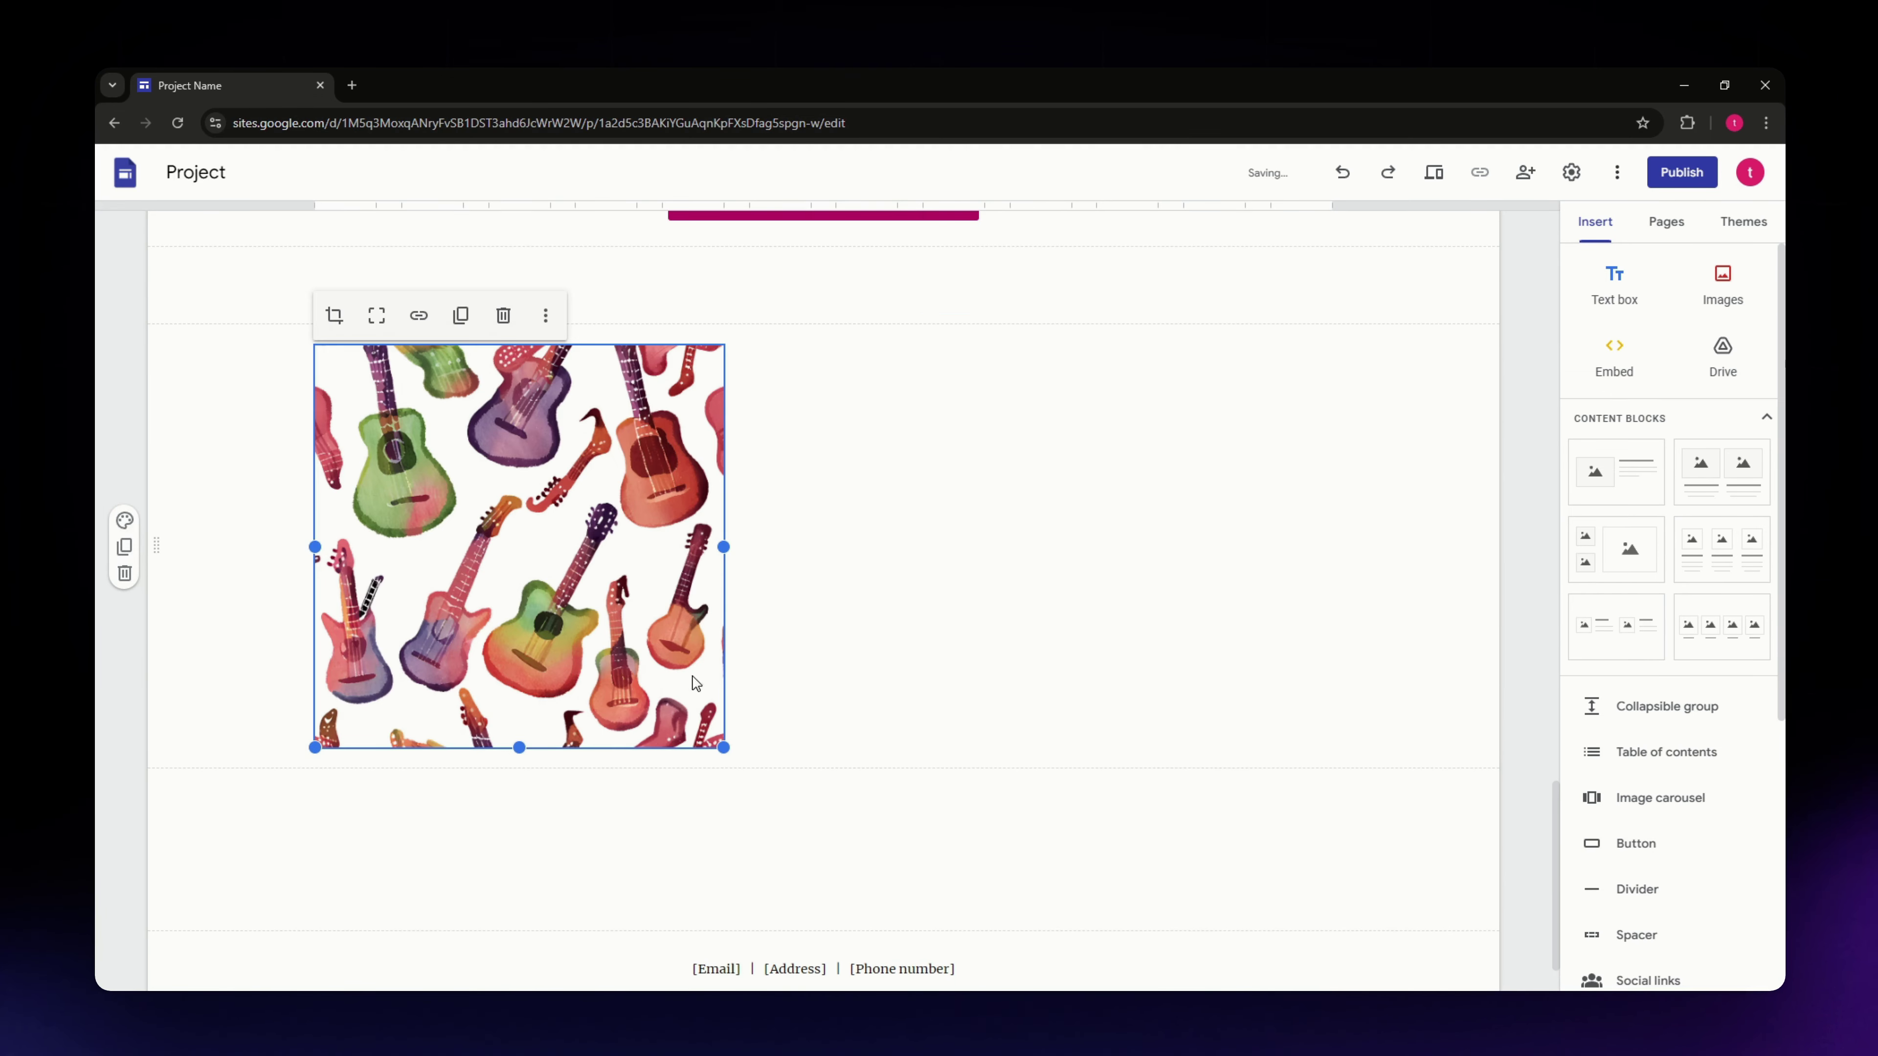
pyautogui.moveTo(696, 684); pyautogui.dragTo(956, 683)
pyautogui.moveTo(850, 658); pyautogui.dragTo(787, 533)
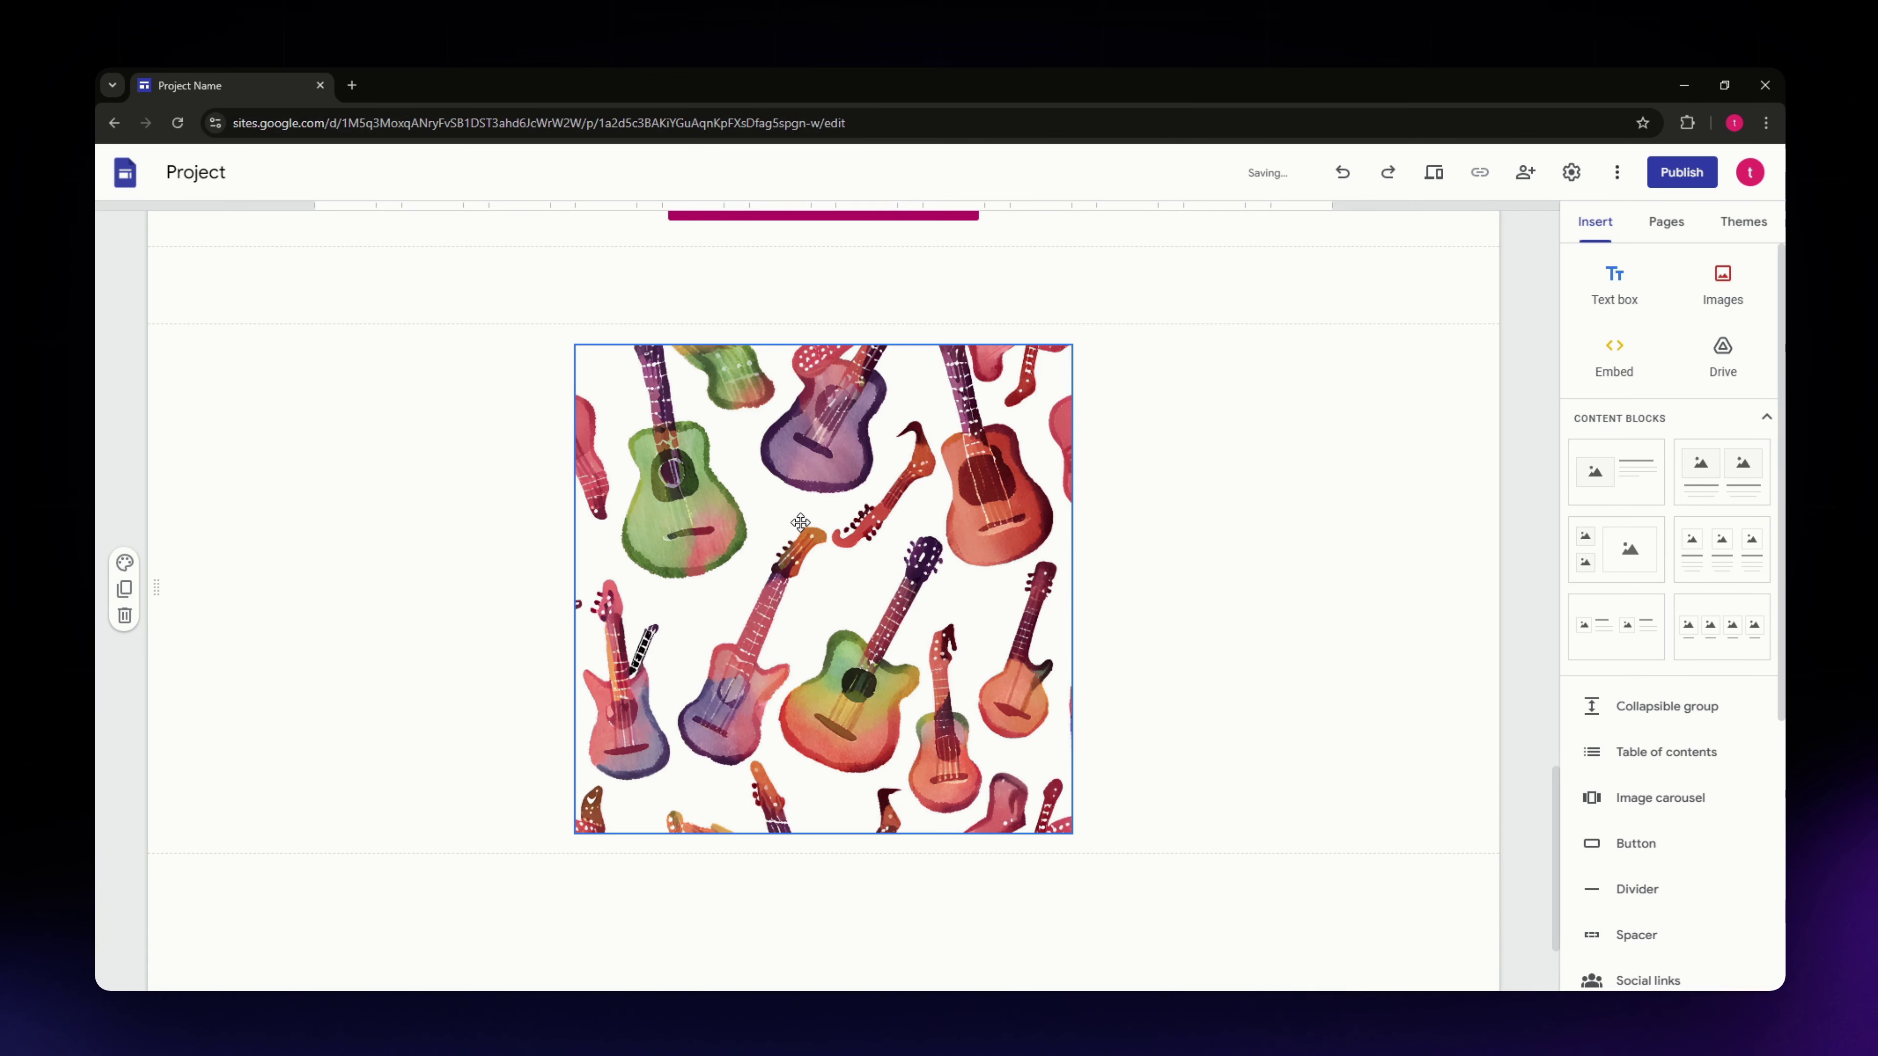
# Step: Move the guitar image section up to sit directly below the Effort 3 and 4 cards
pyautogui.click(1148, 524)
pyautogui.scroll(7, 1191, 642)
pyautogui.scroll(-8, 813, 562)
pyautogui.scroll(4, 213, 583)
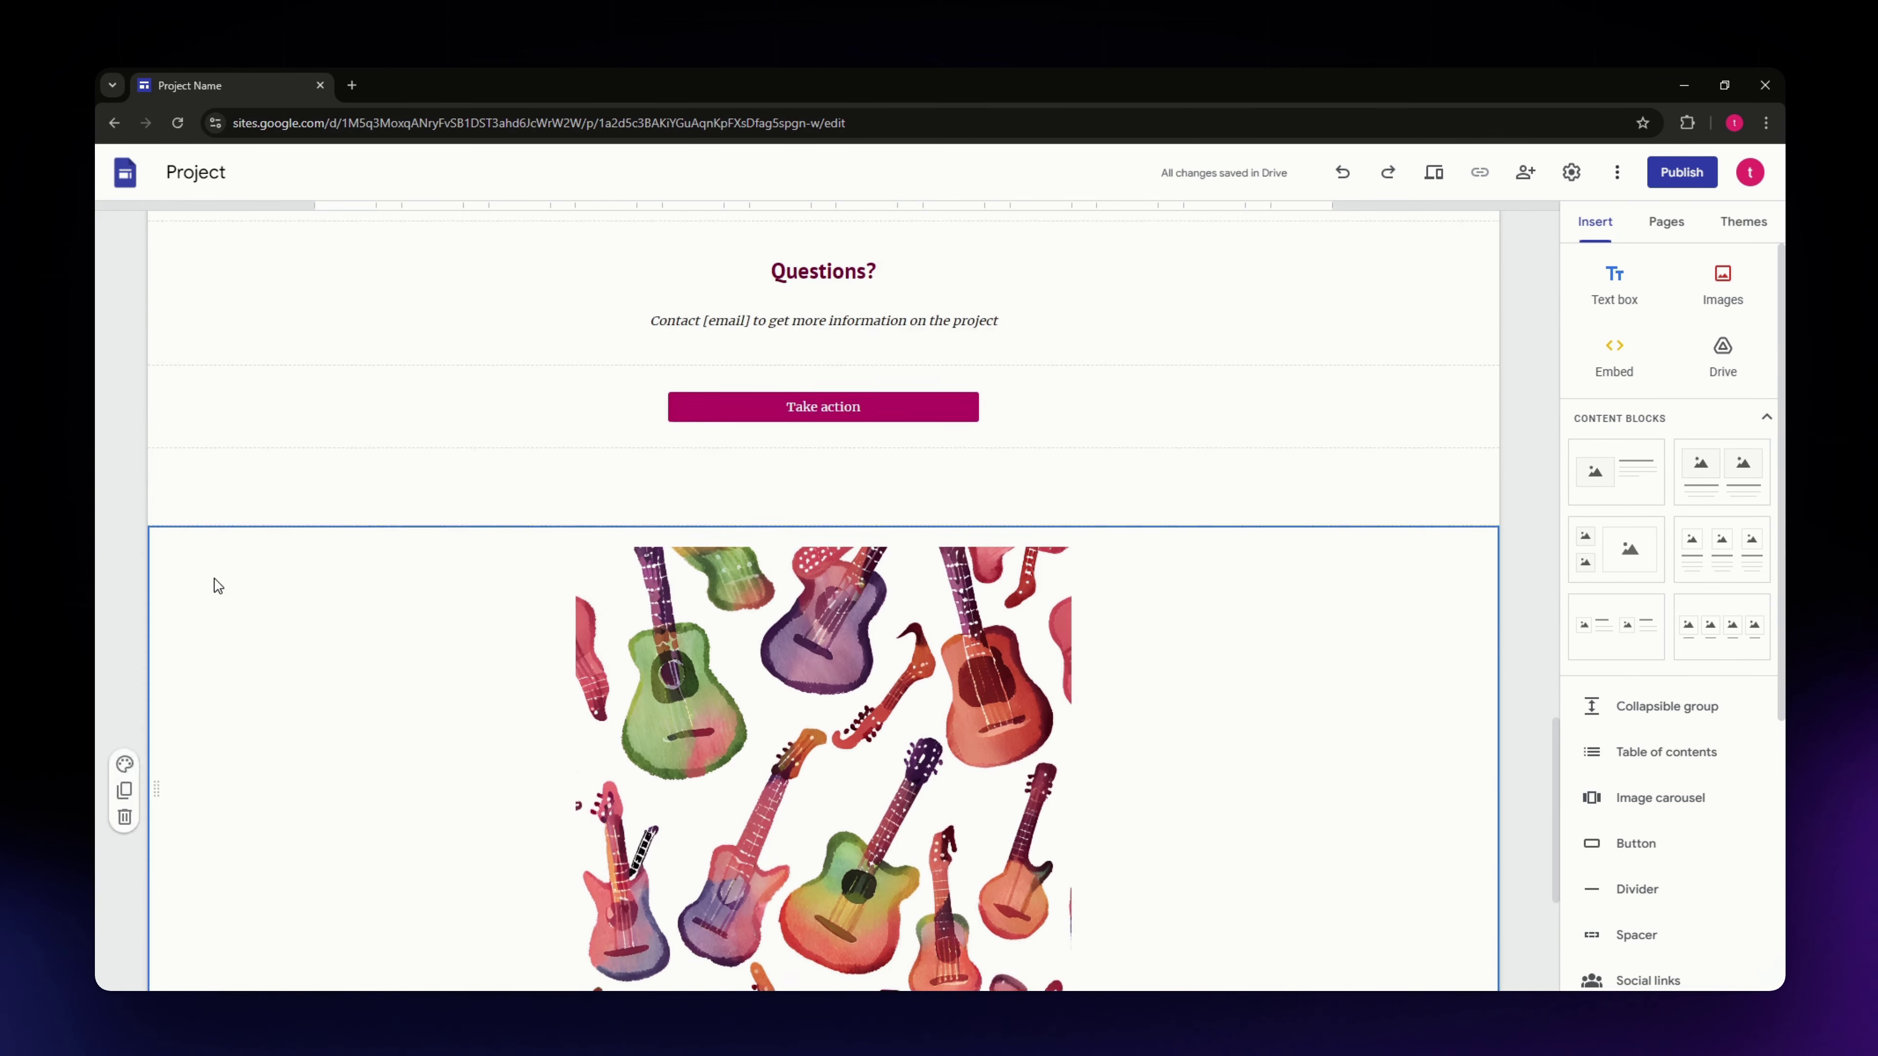
pyautogui.scroll(-3, 231, 574)
pyautogui.scroll(4, 231, 575)
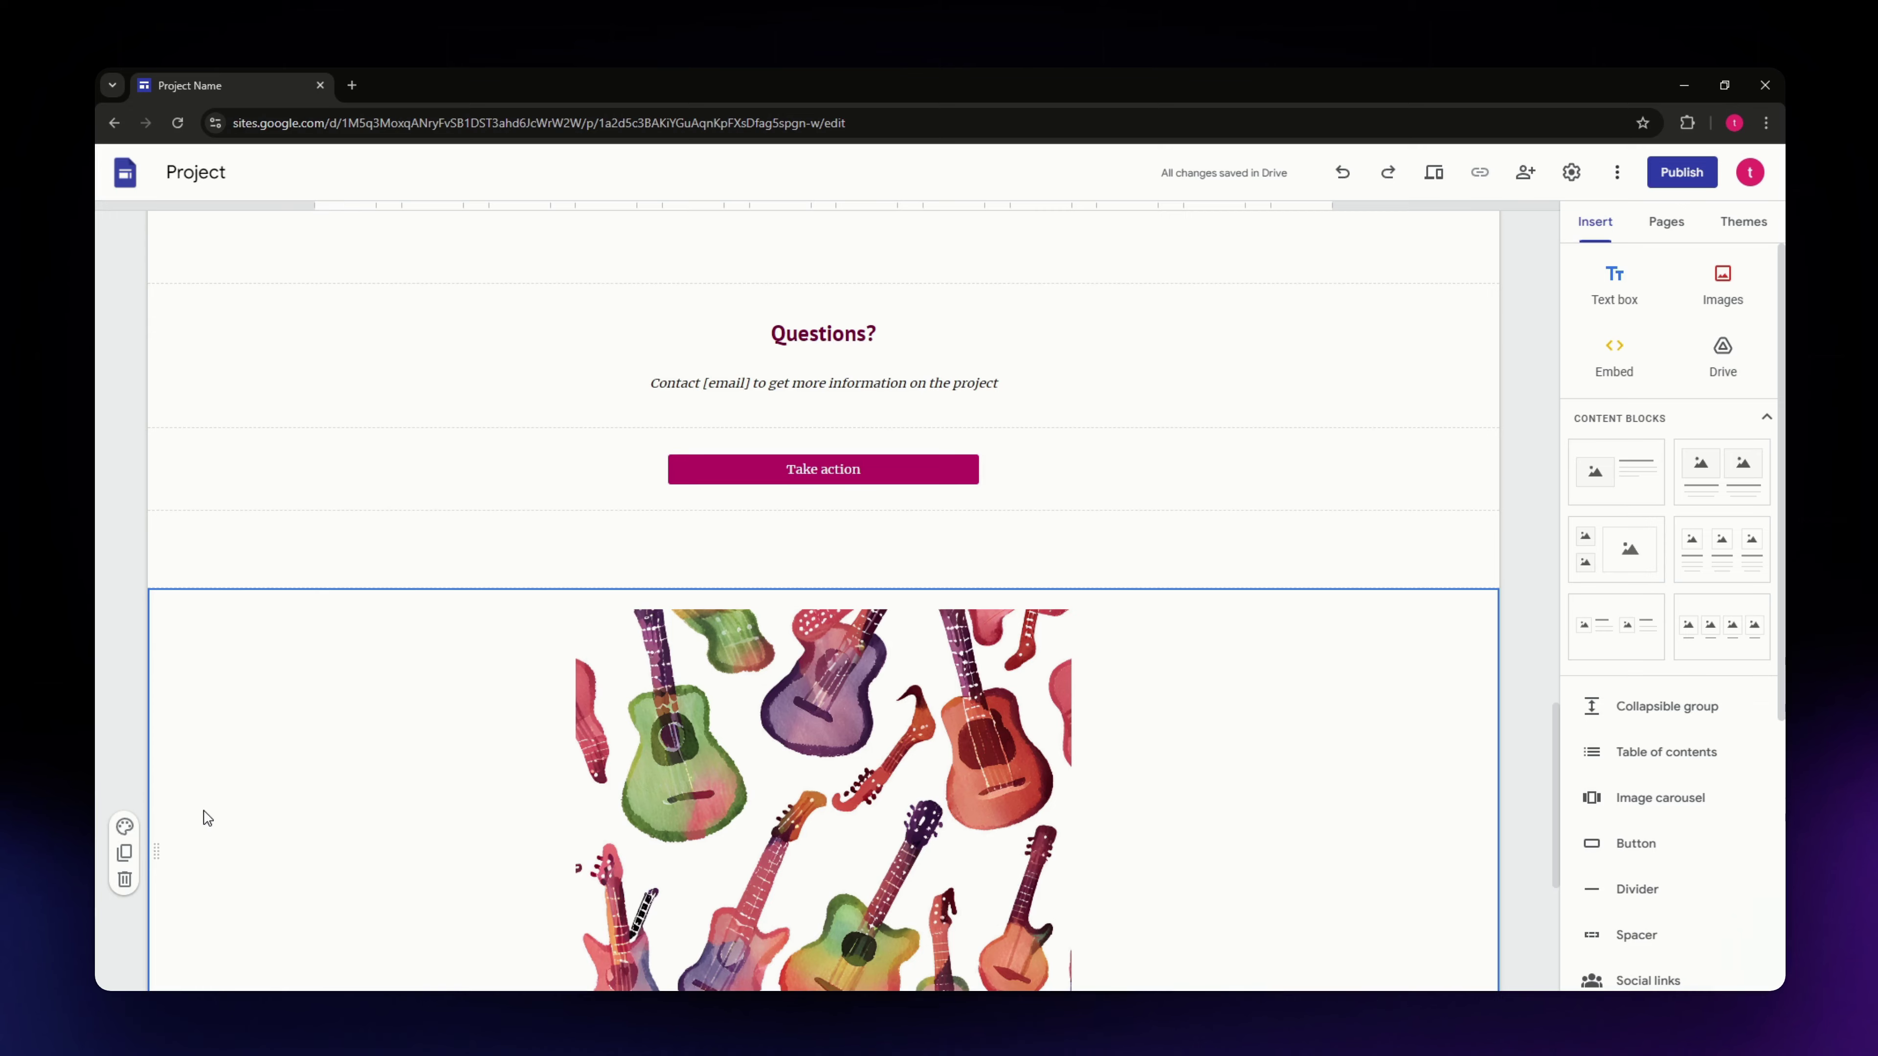
pyautogui.scroll(-2, 272, 788)
pyautogui.scroll(10, 474, 801)
pyautogui.scroll(-8, 477, 796)
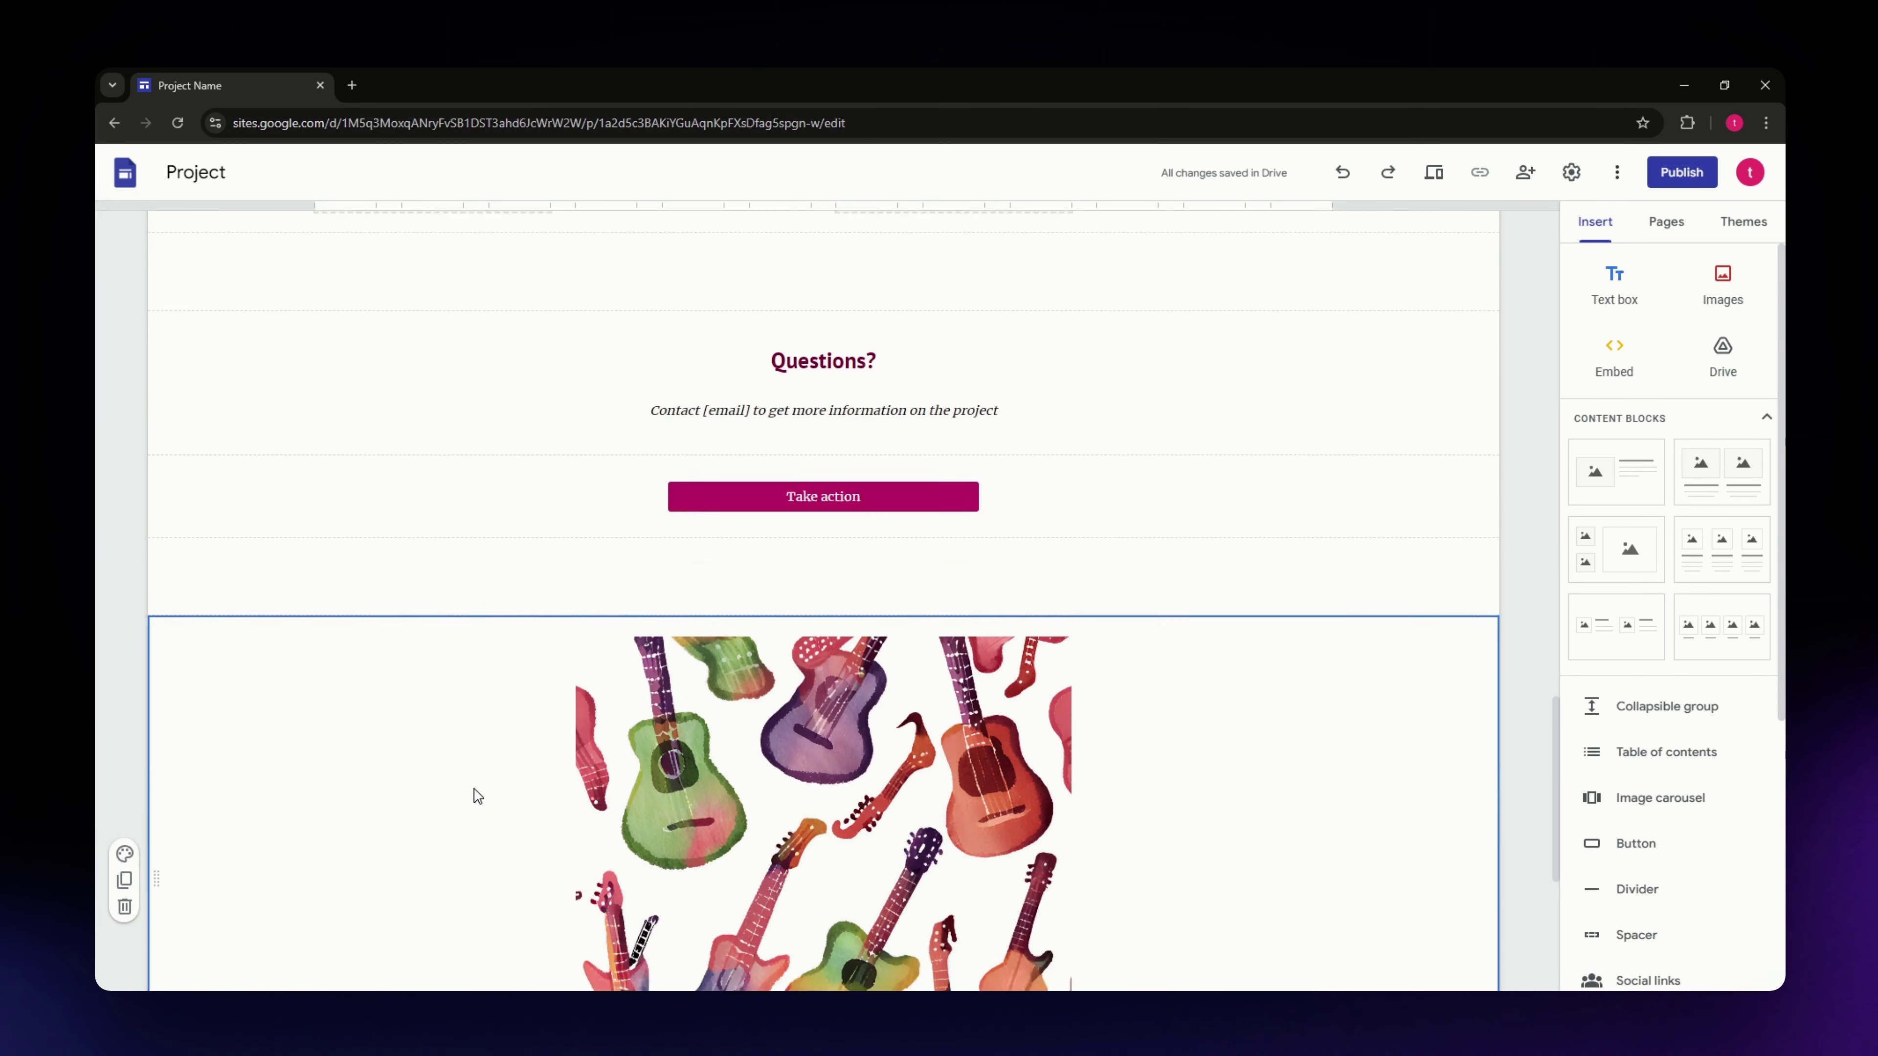
pyautogui.scroll(-4, 386, 864)
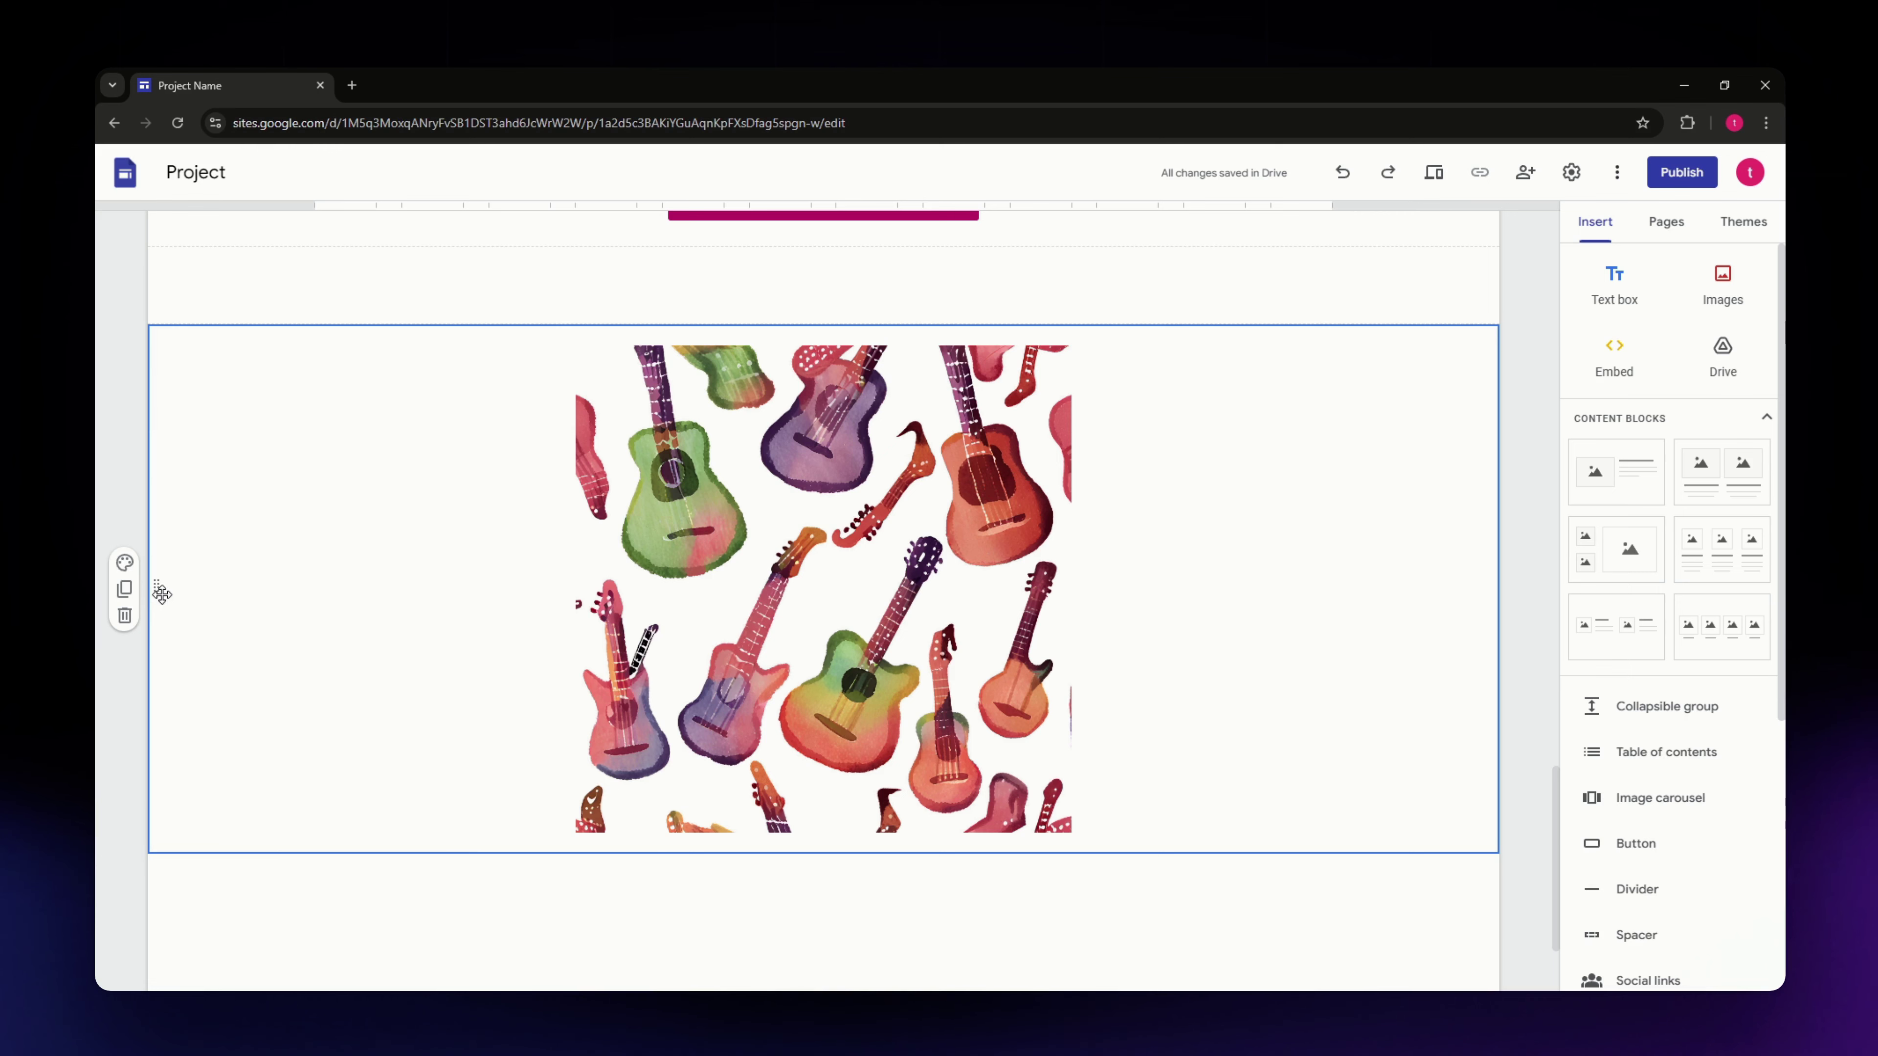
pyautogui.moveTo(153, 584); pyautogui.dragTo(183, 445)
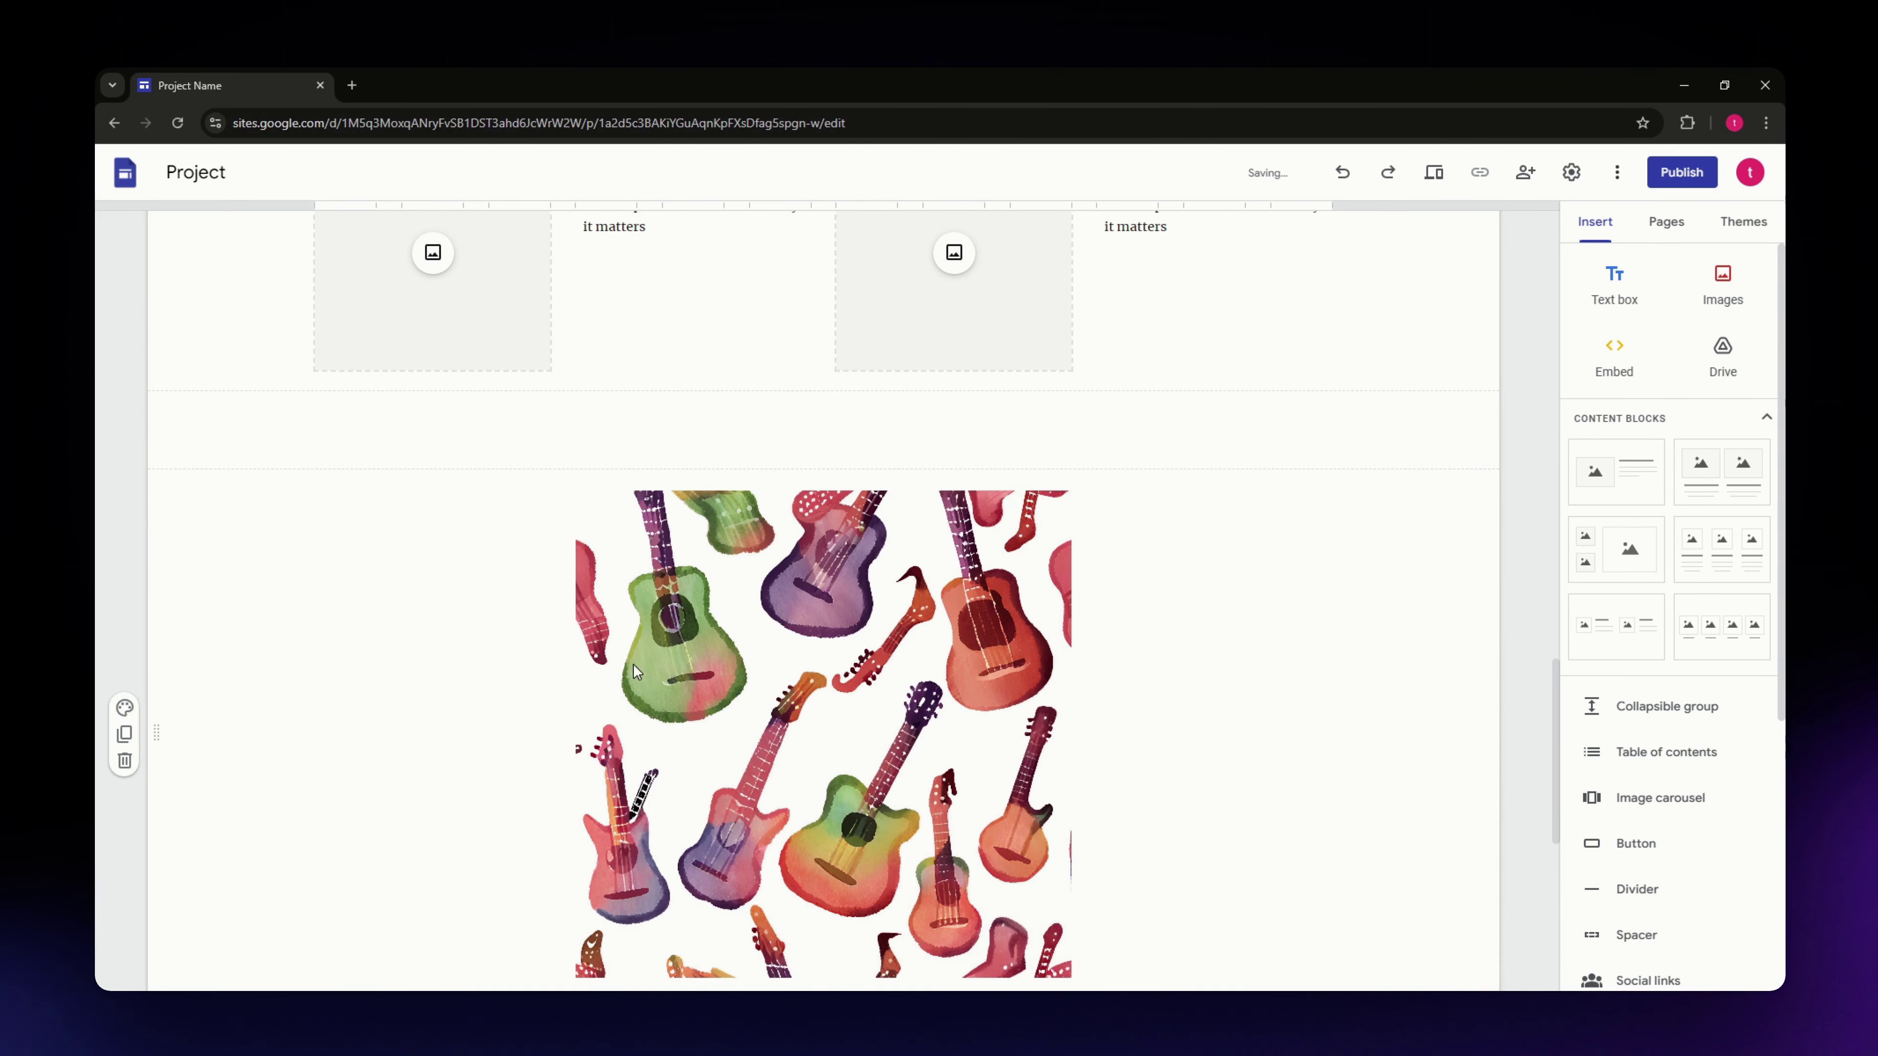
pyautogui.scroll(8, 1128, 856)
pyautogui.scroll(-4, 1036, 814)
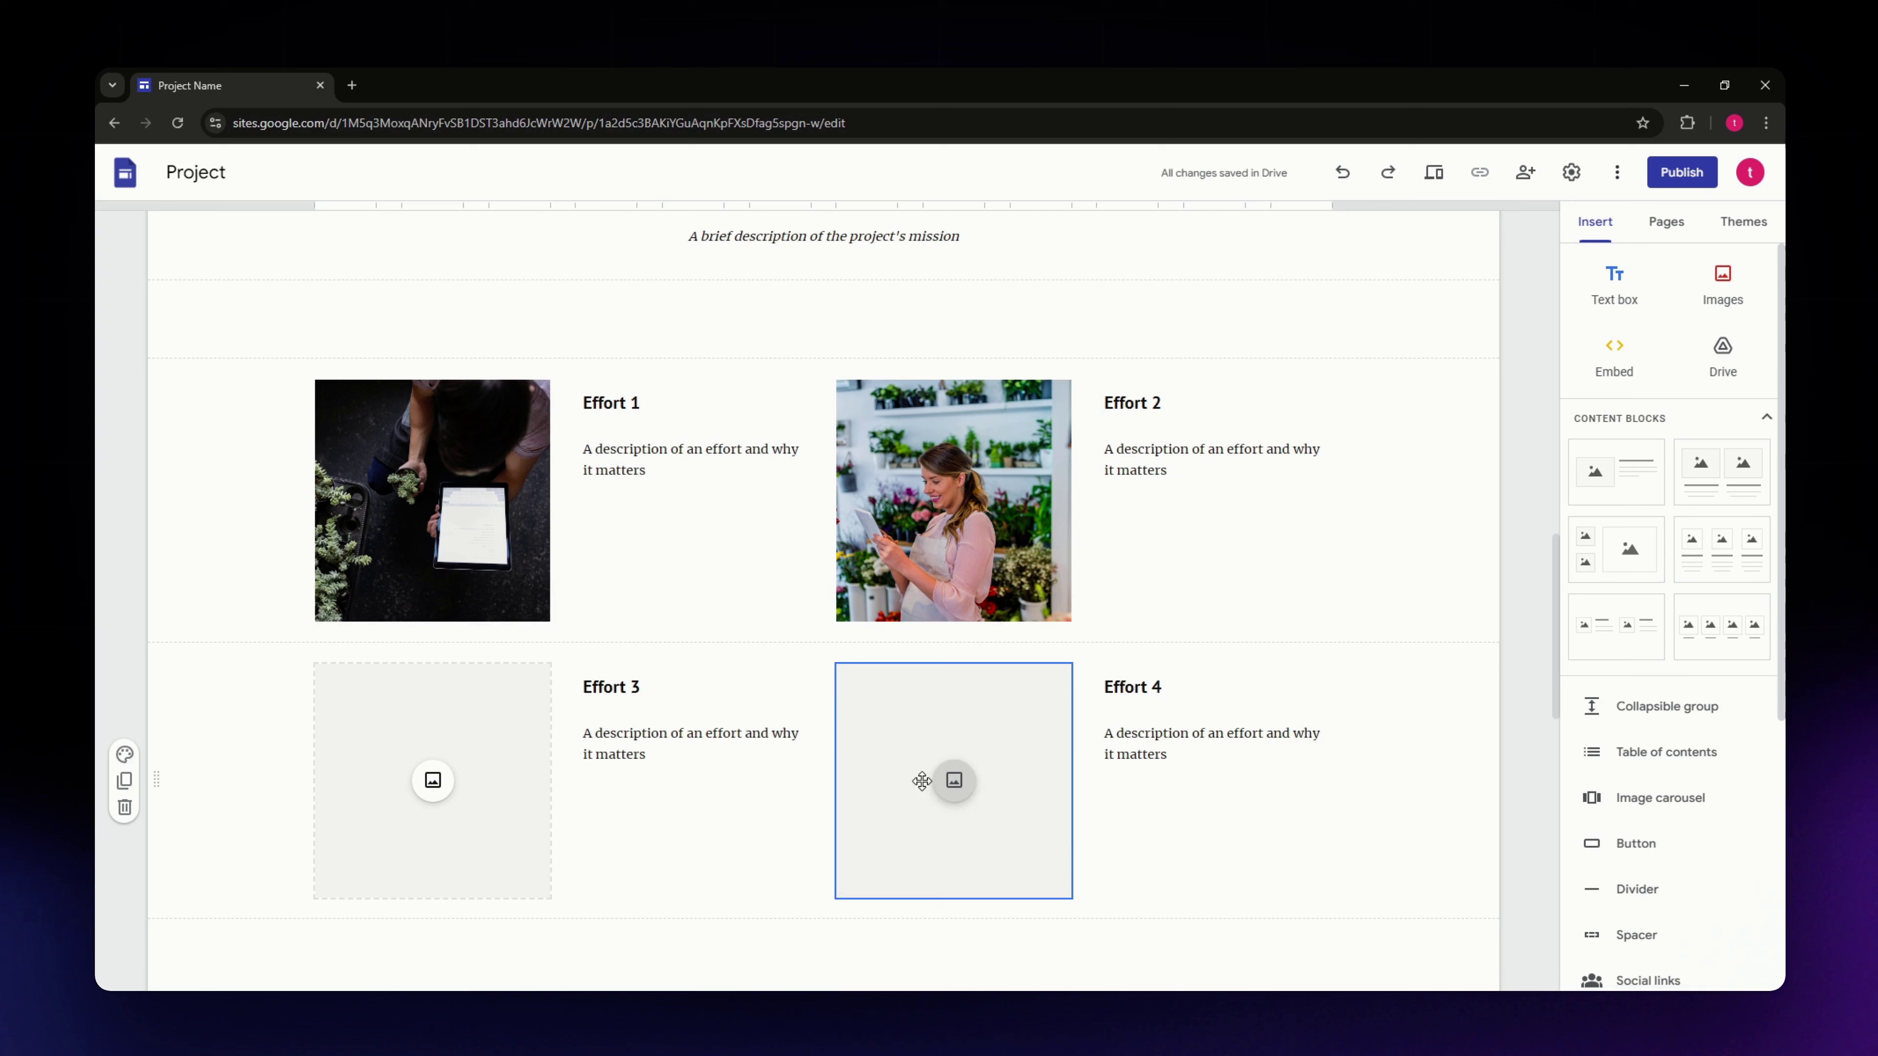
pyautogui.click(694, 445)
pyautogui.click(662, 528)
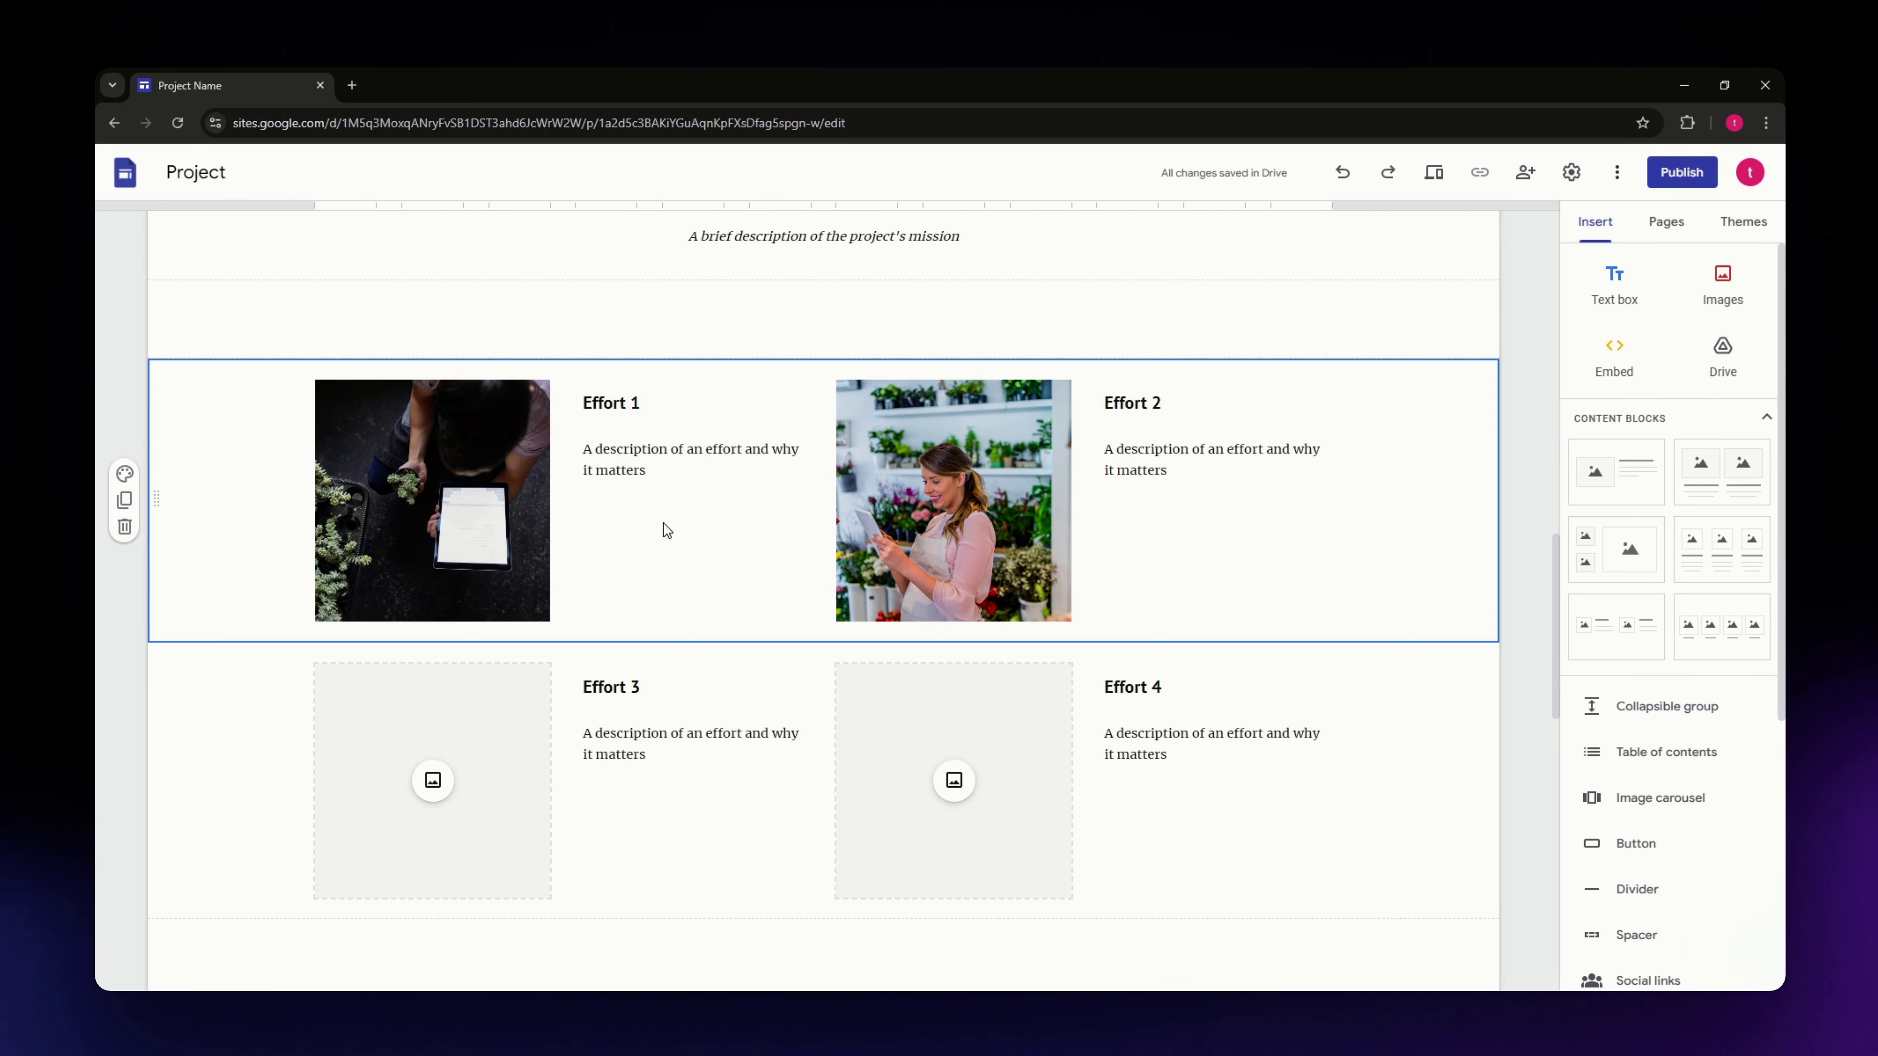
pyautogui.click(653, 468)
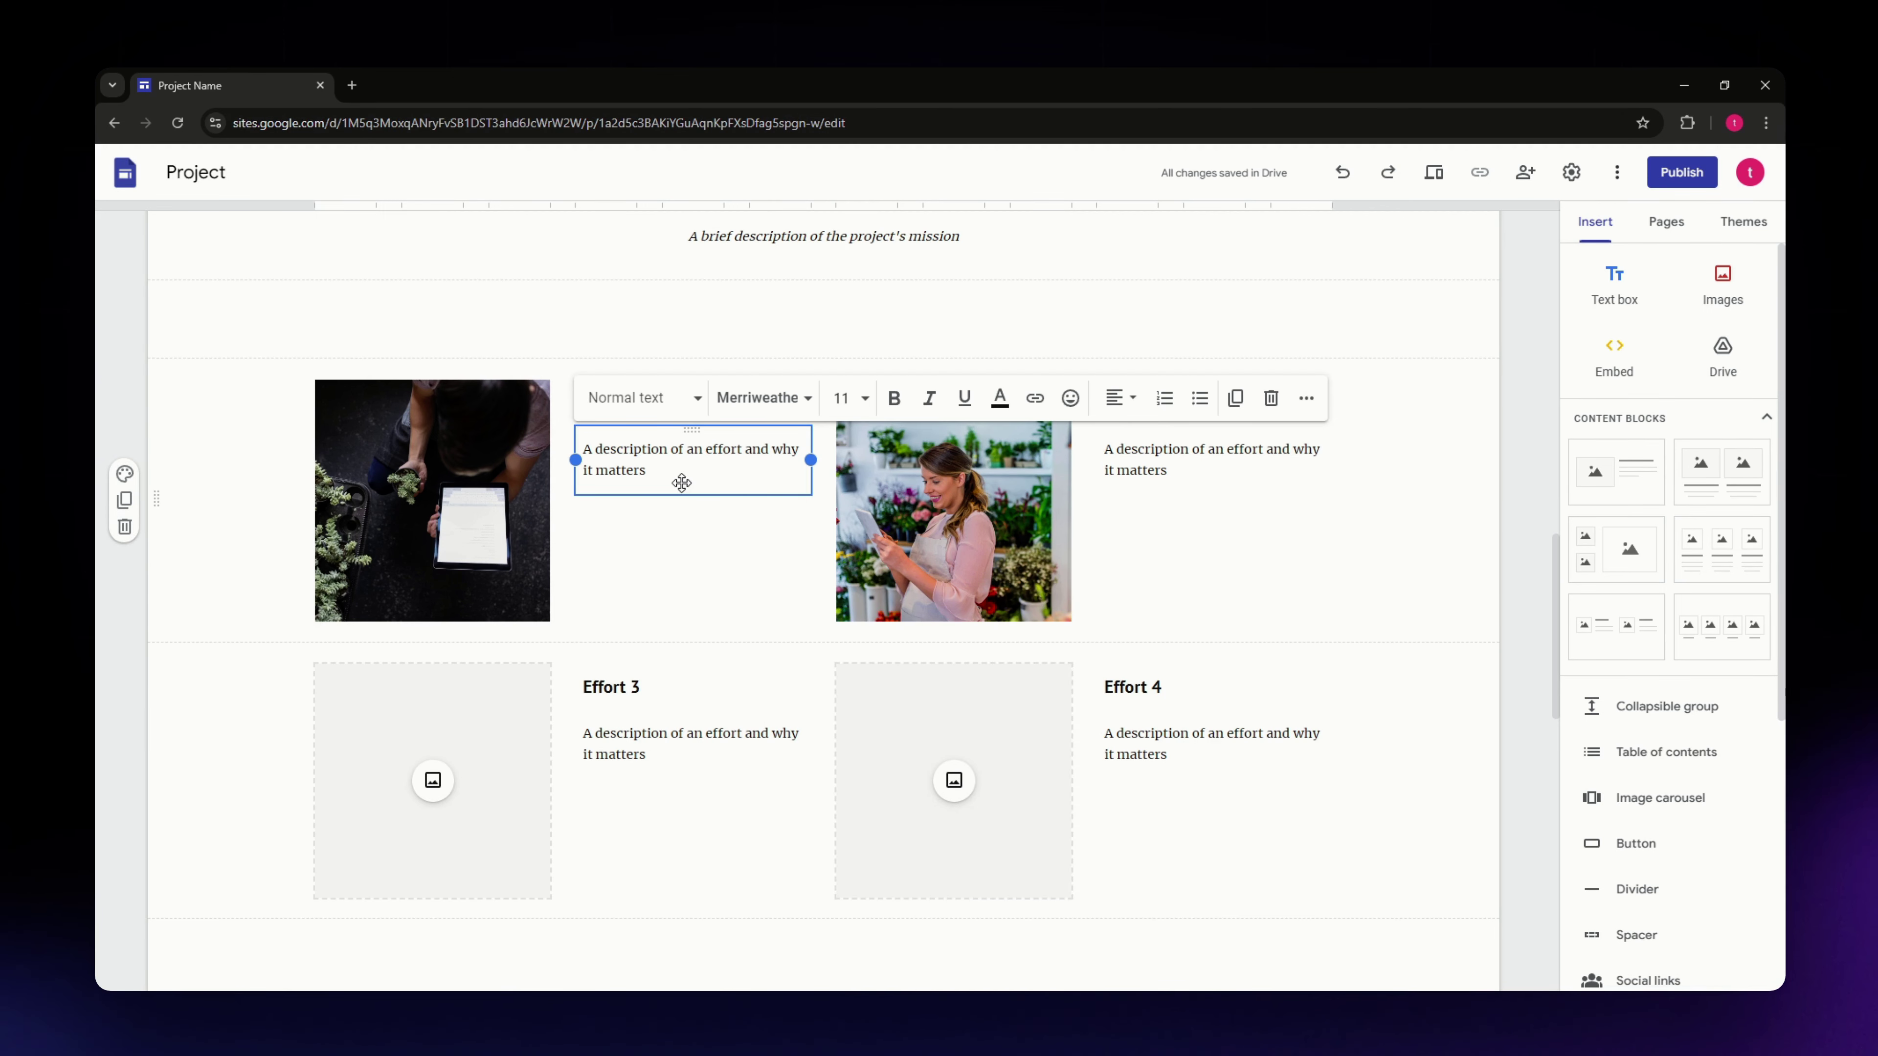
pyautogui.click(666, 555)
pyautogui.click(653, 474)
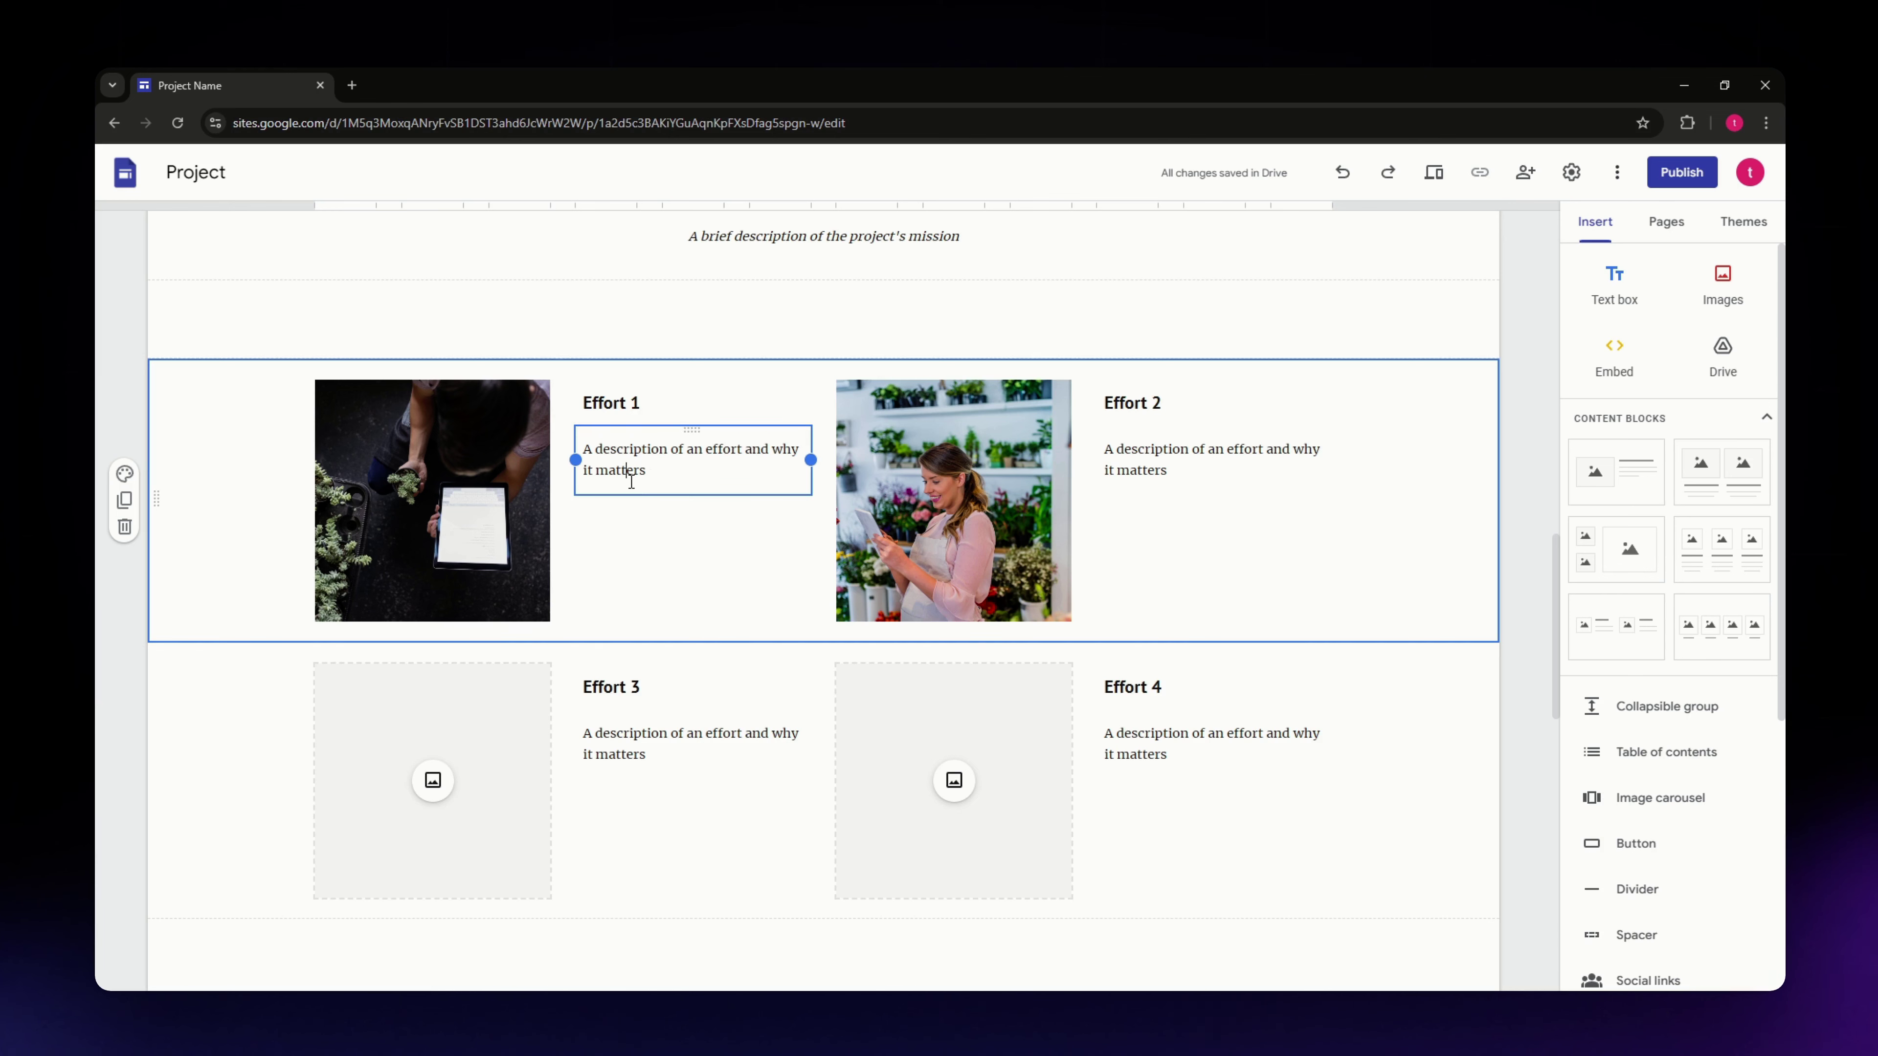
pyautogui.click(700, 537)
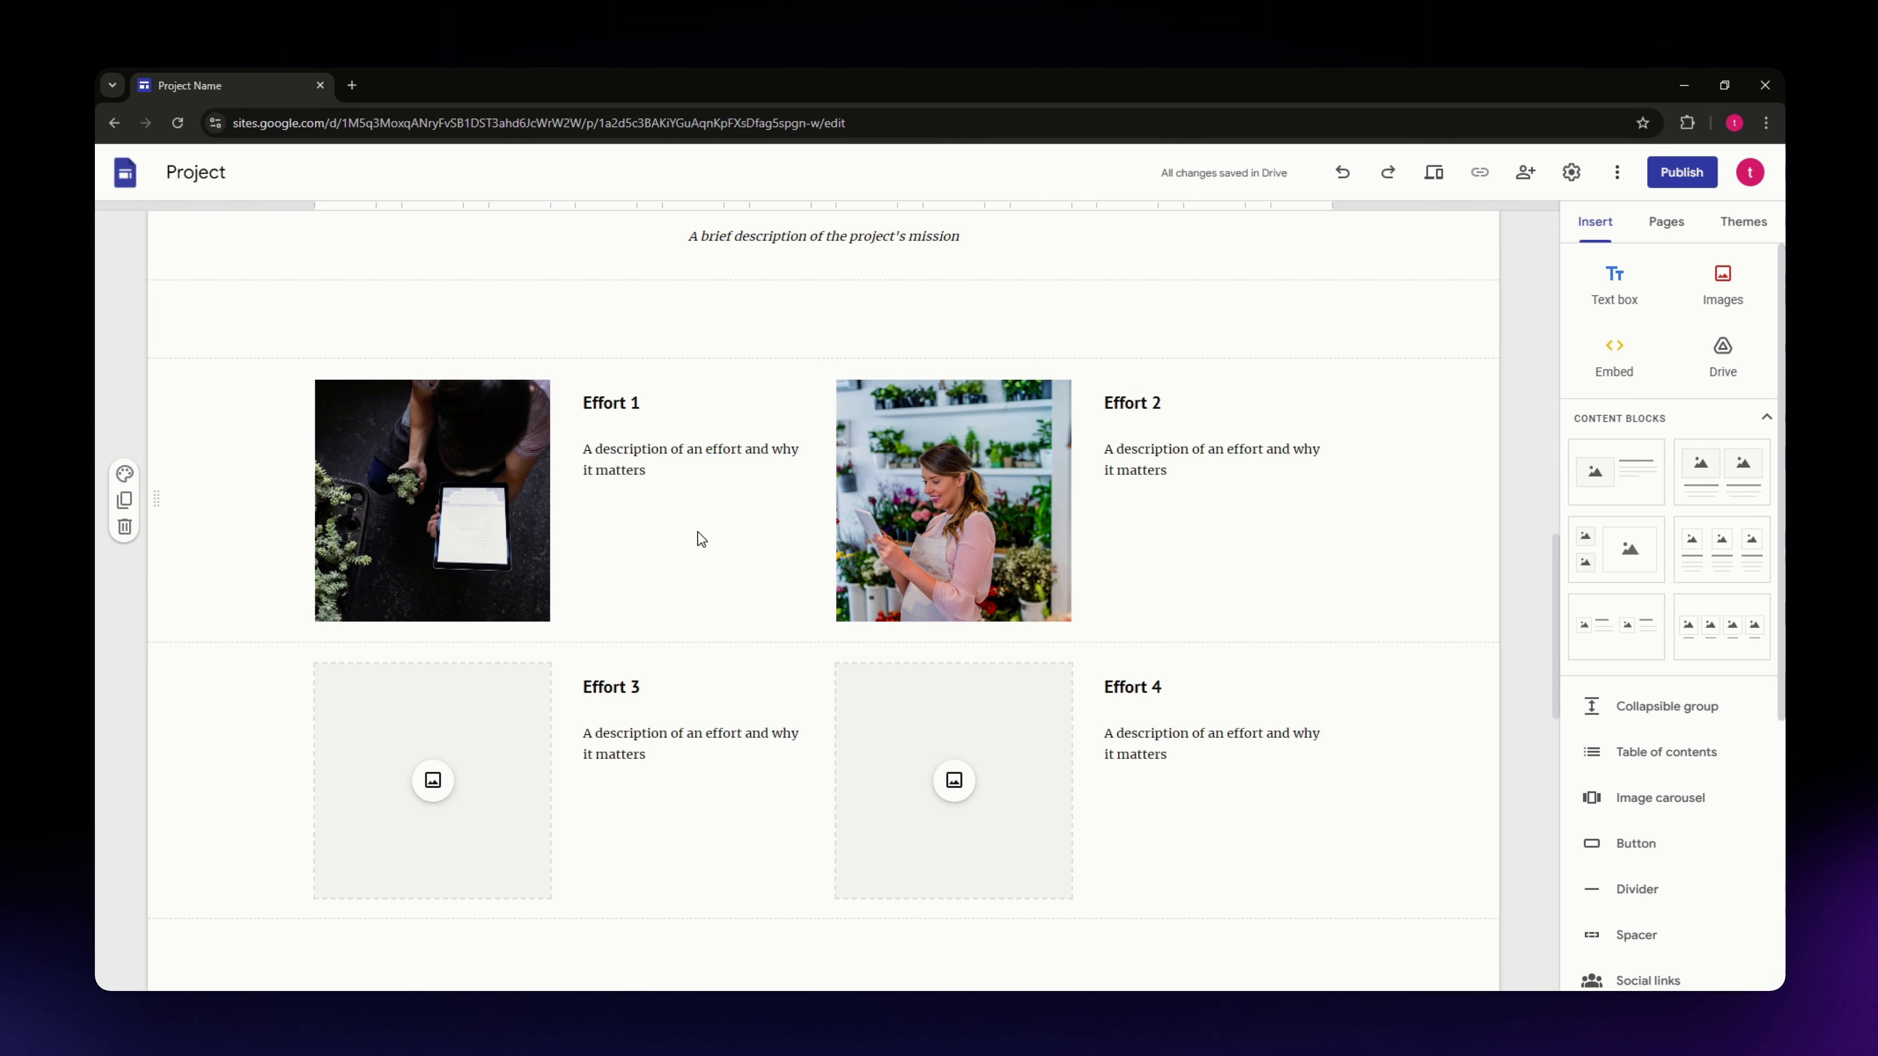
pyautogui.click(656, 459)
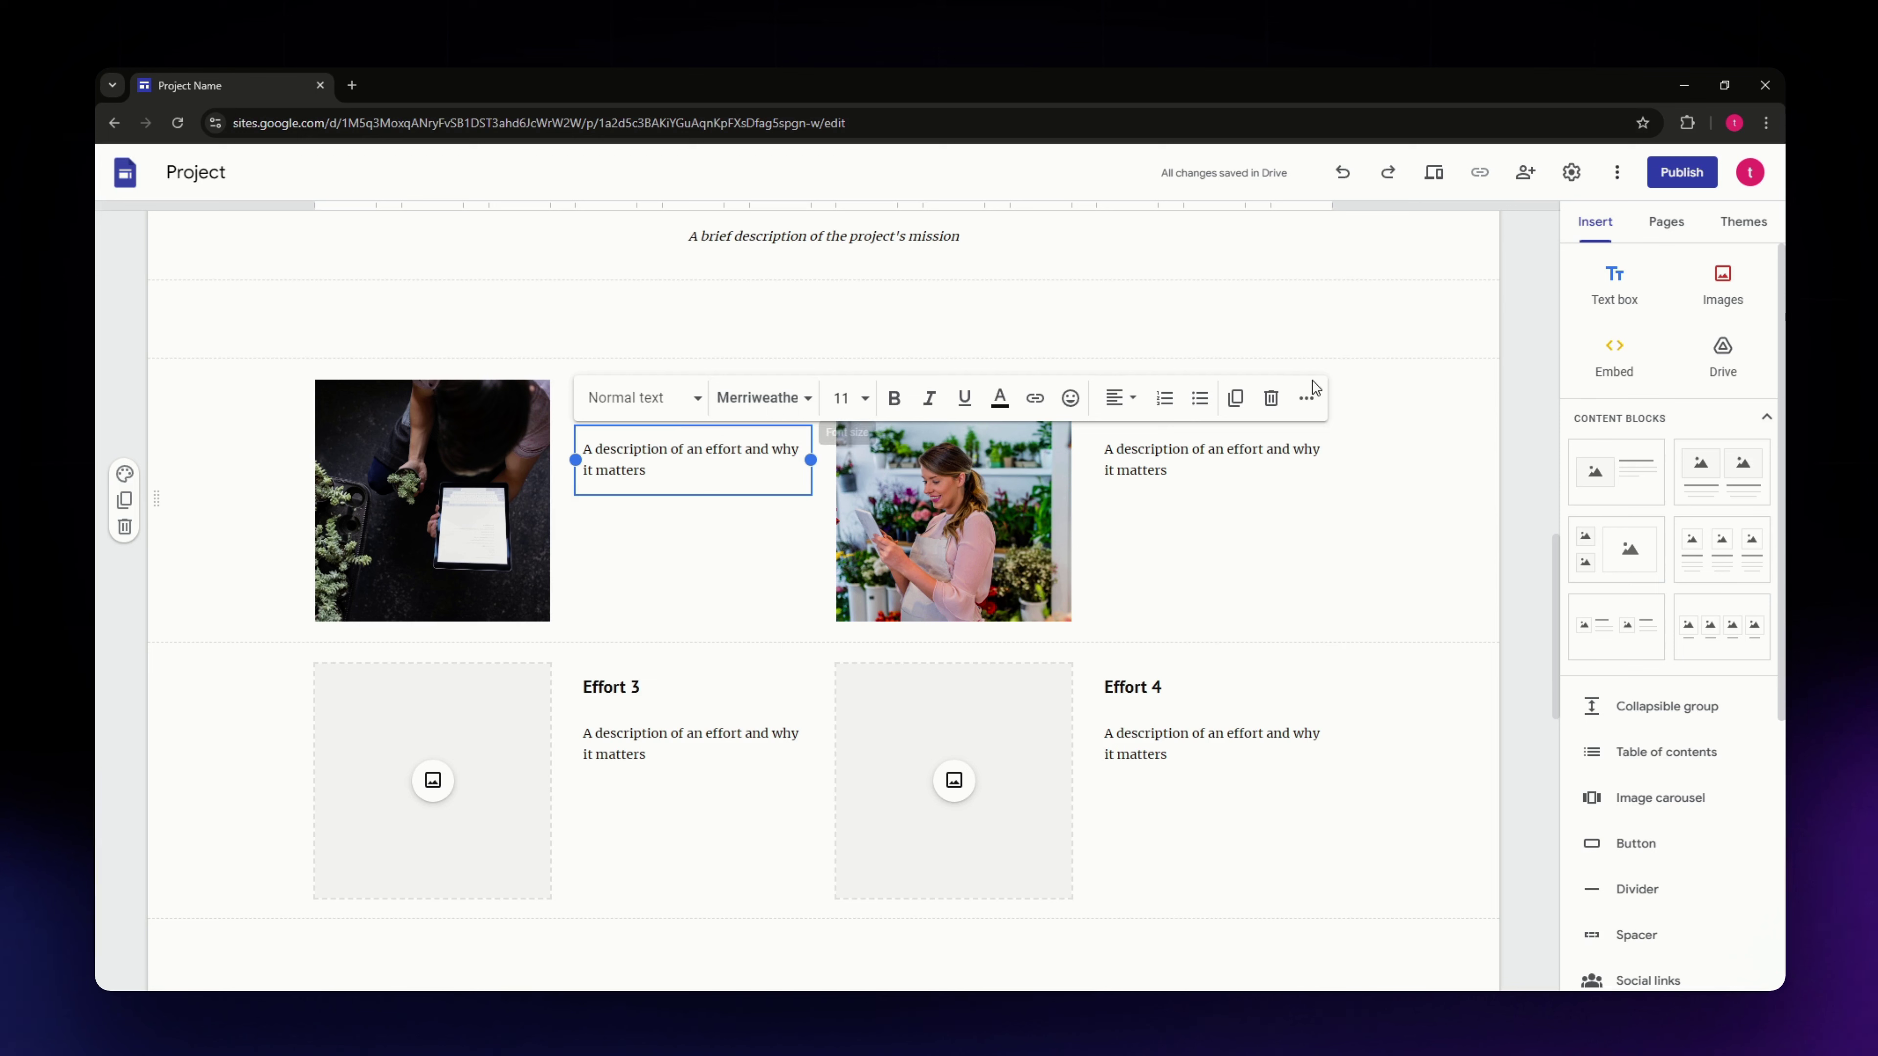
pyautogui.click(670, 399)
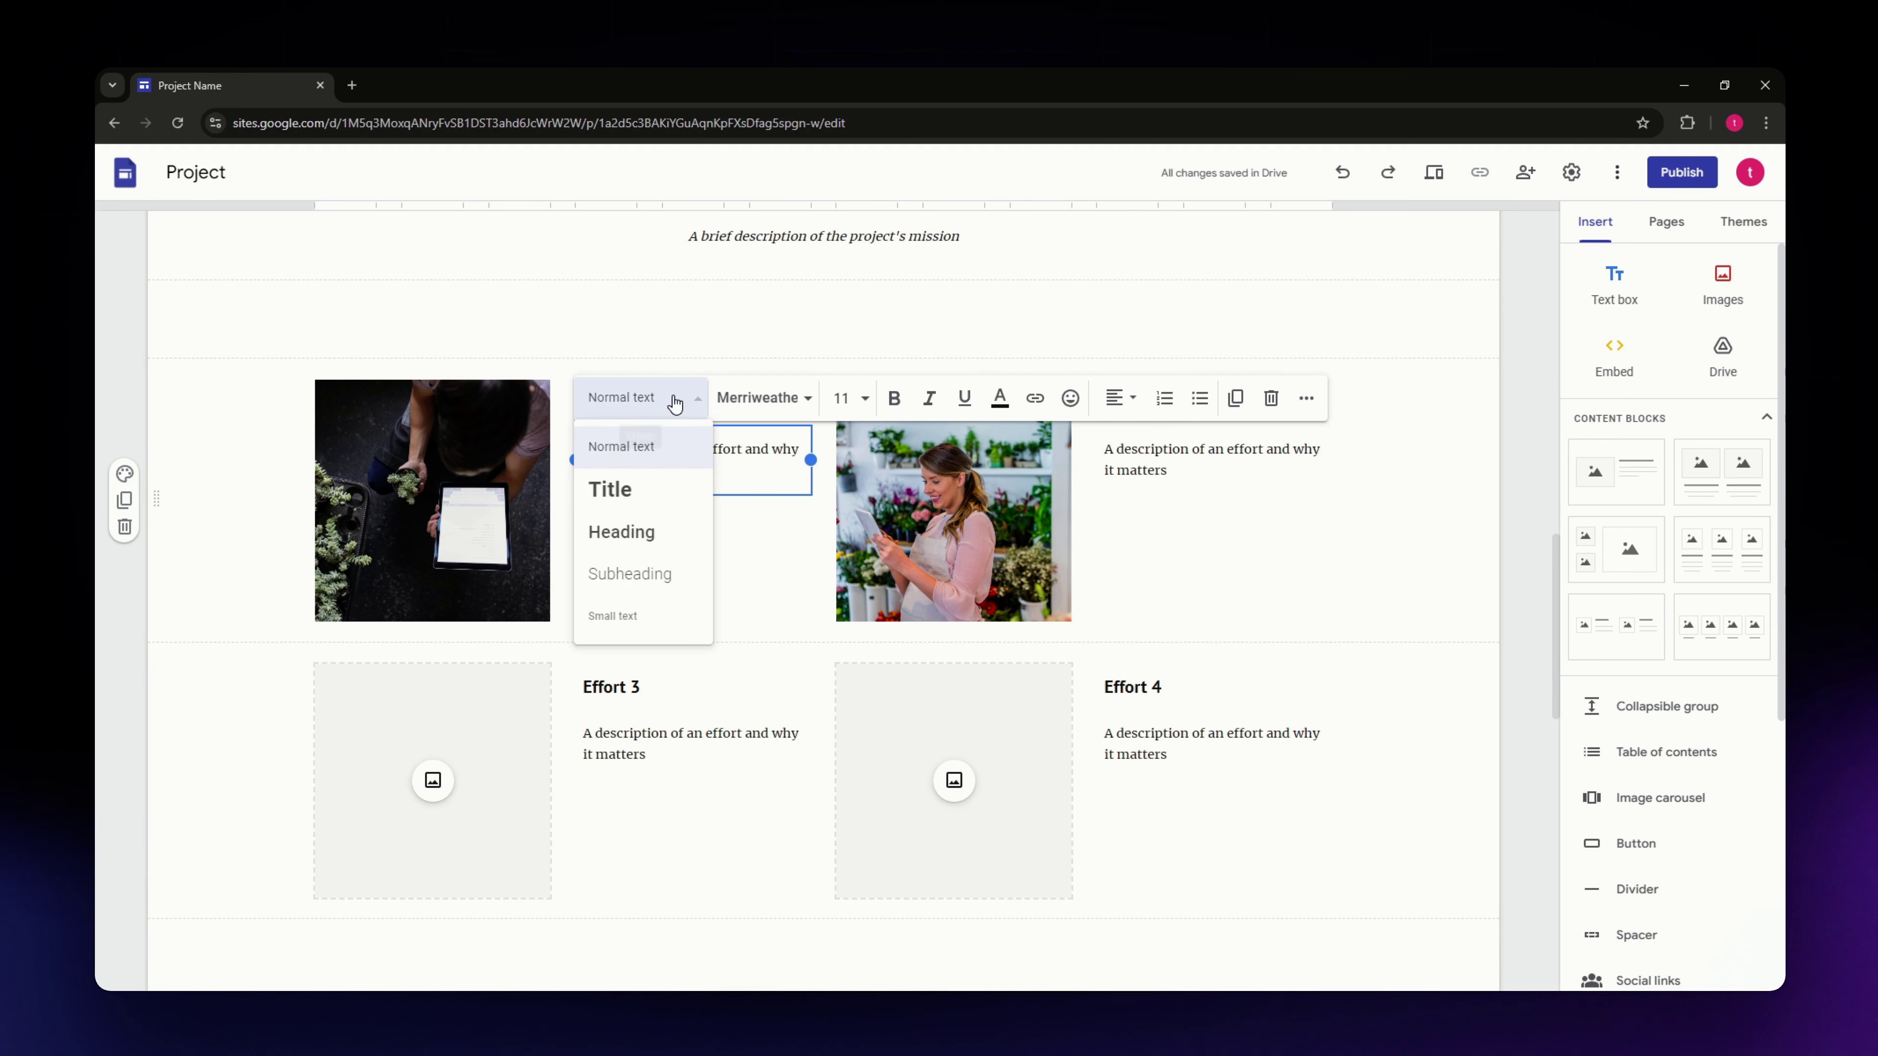
pyautogui.click(673, 398)
pyautogui.click(762, 403)
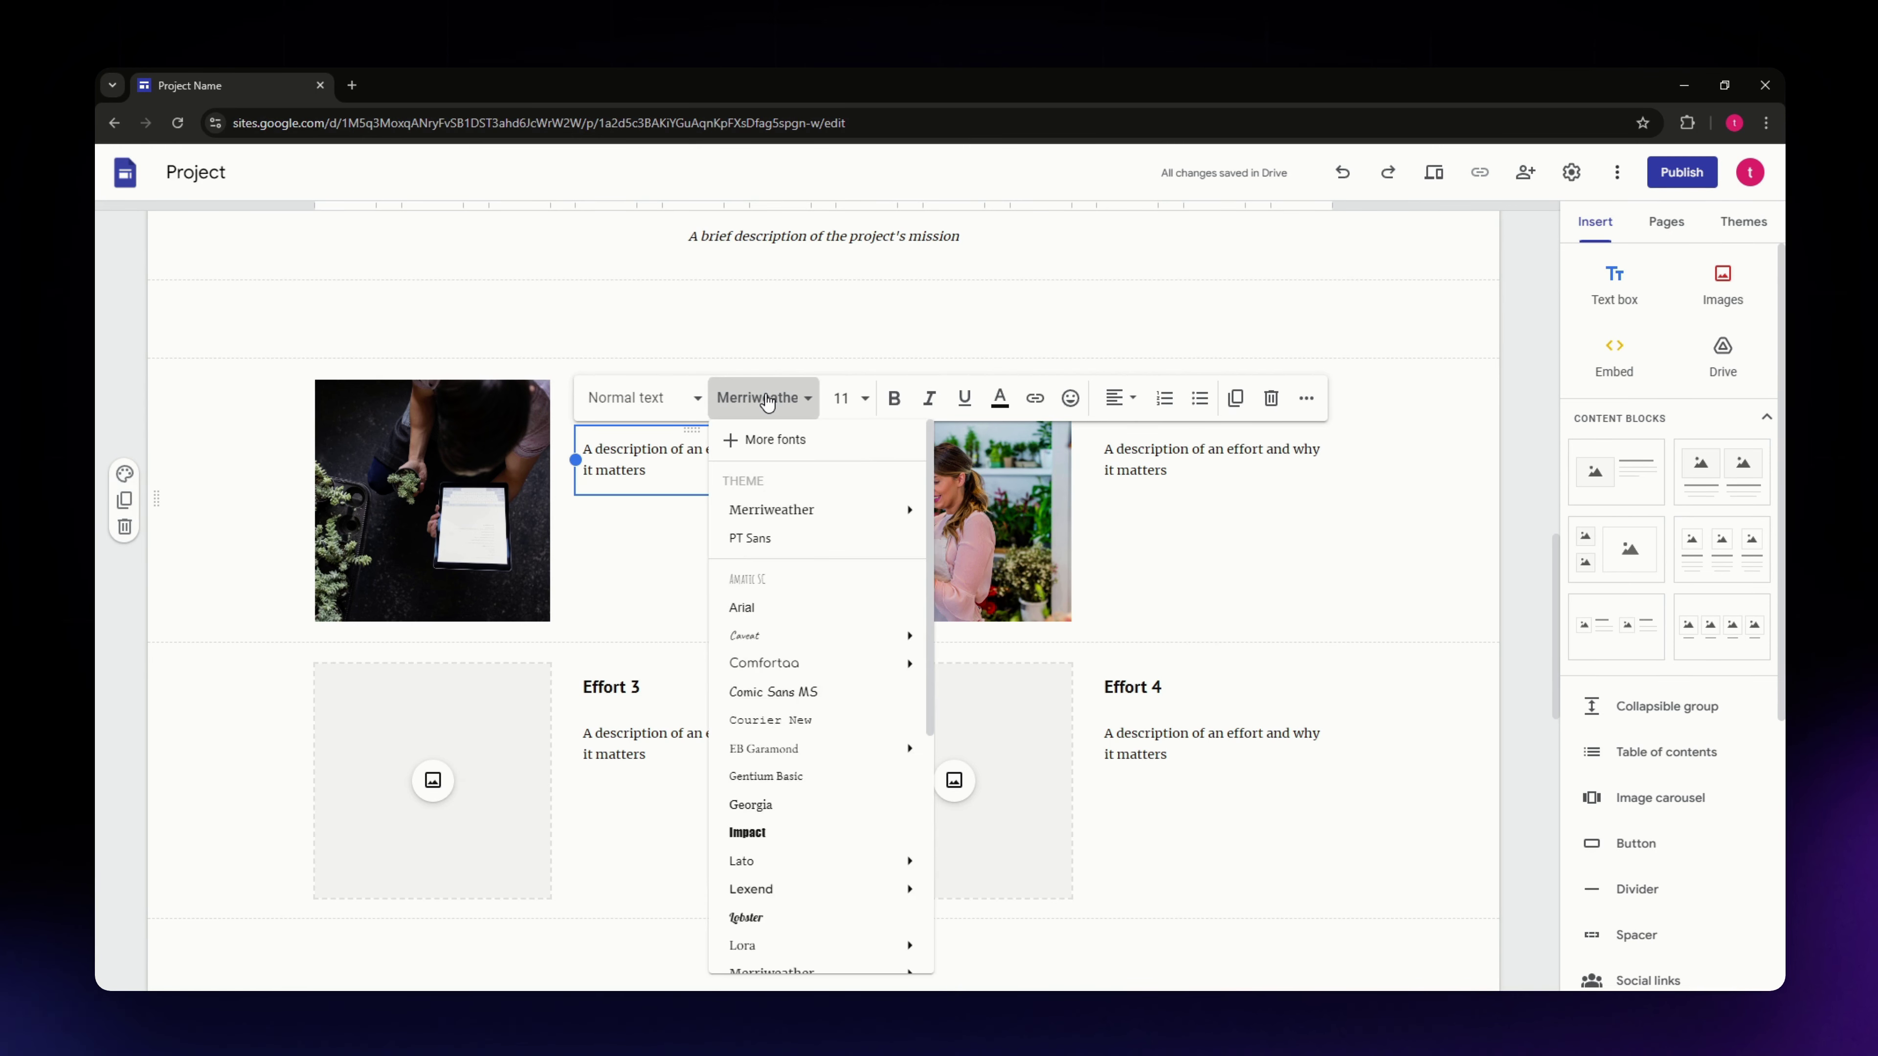
pyautogui.click(762, 403)
pyautogui.click(660, 403)
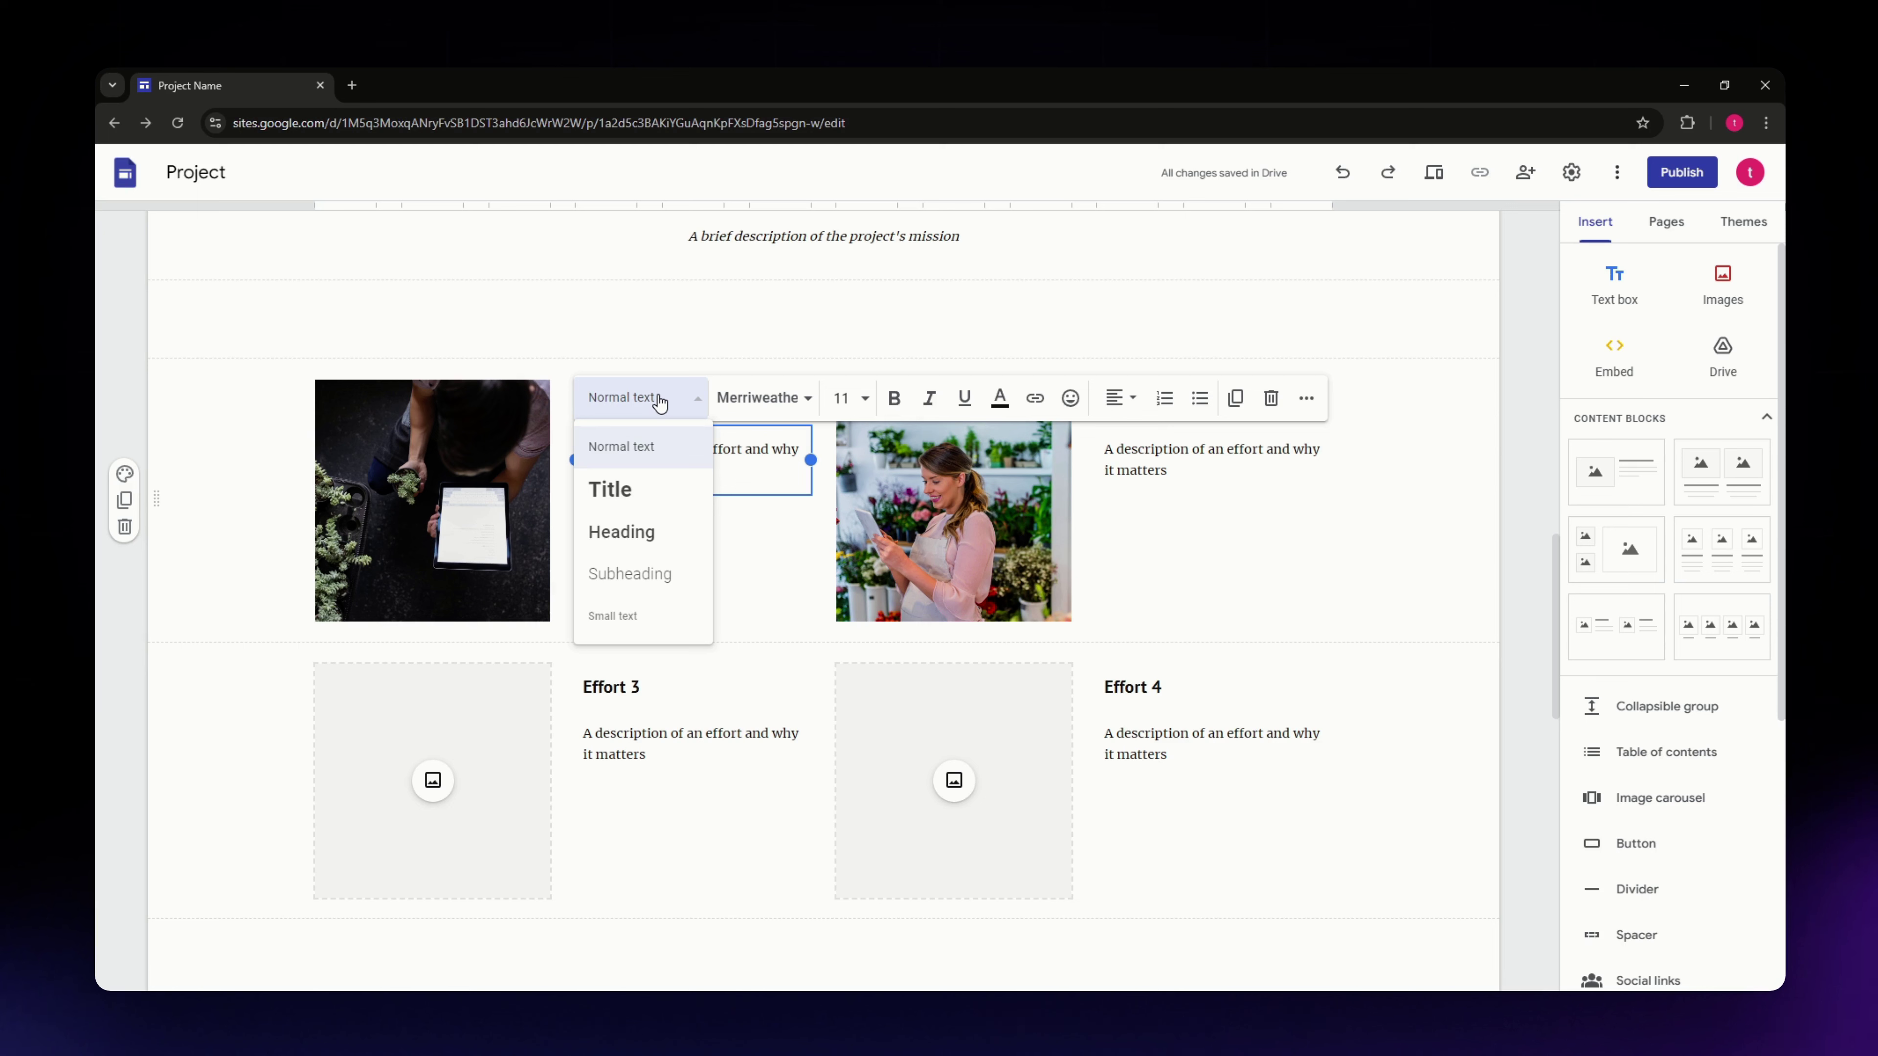
pyautogui.click(857, 407)
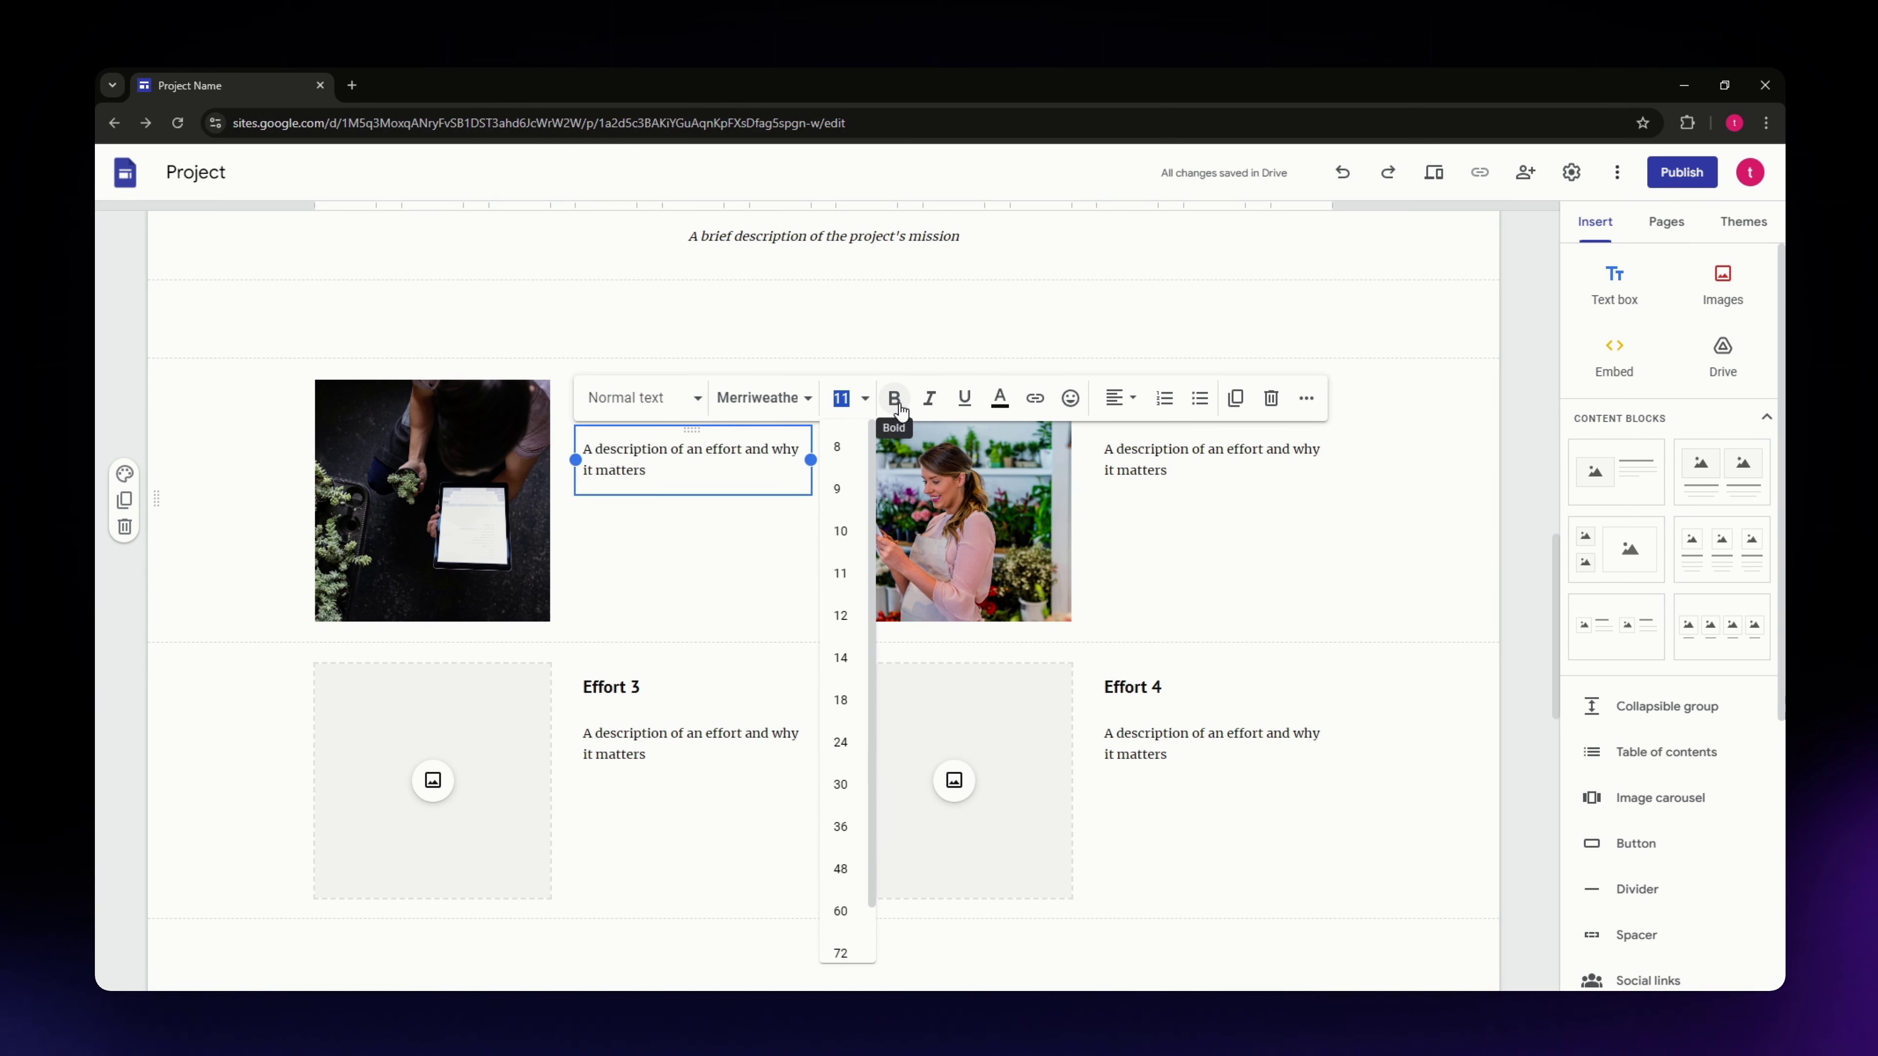
pyautogui.click(1383, 420)
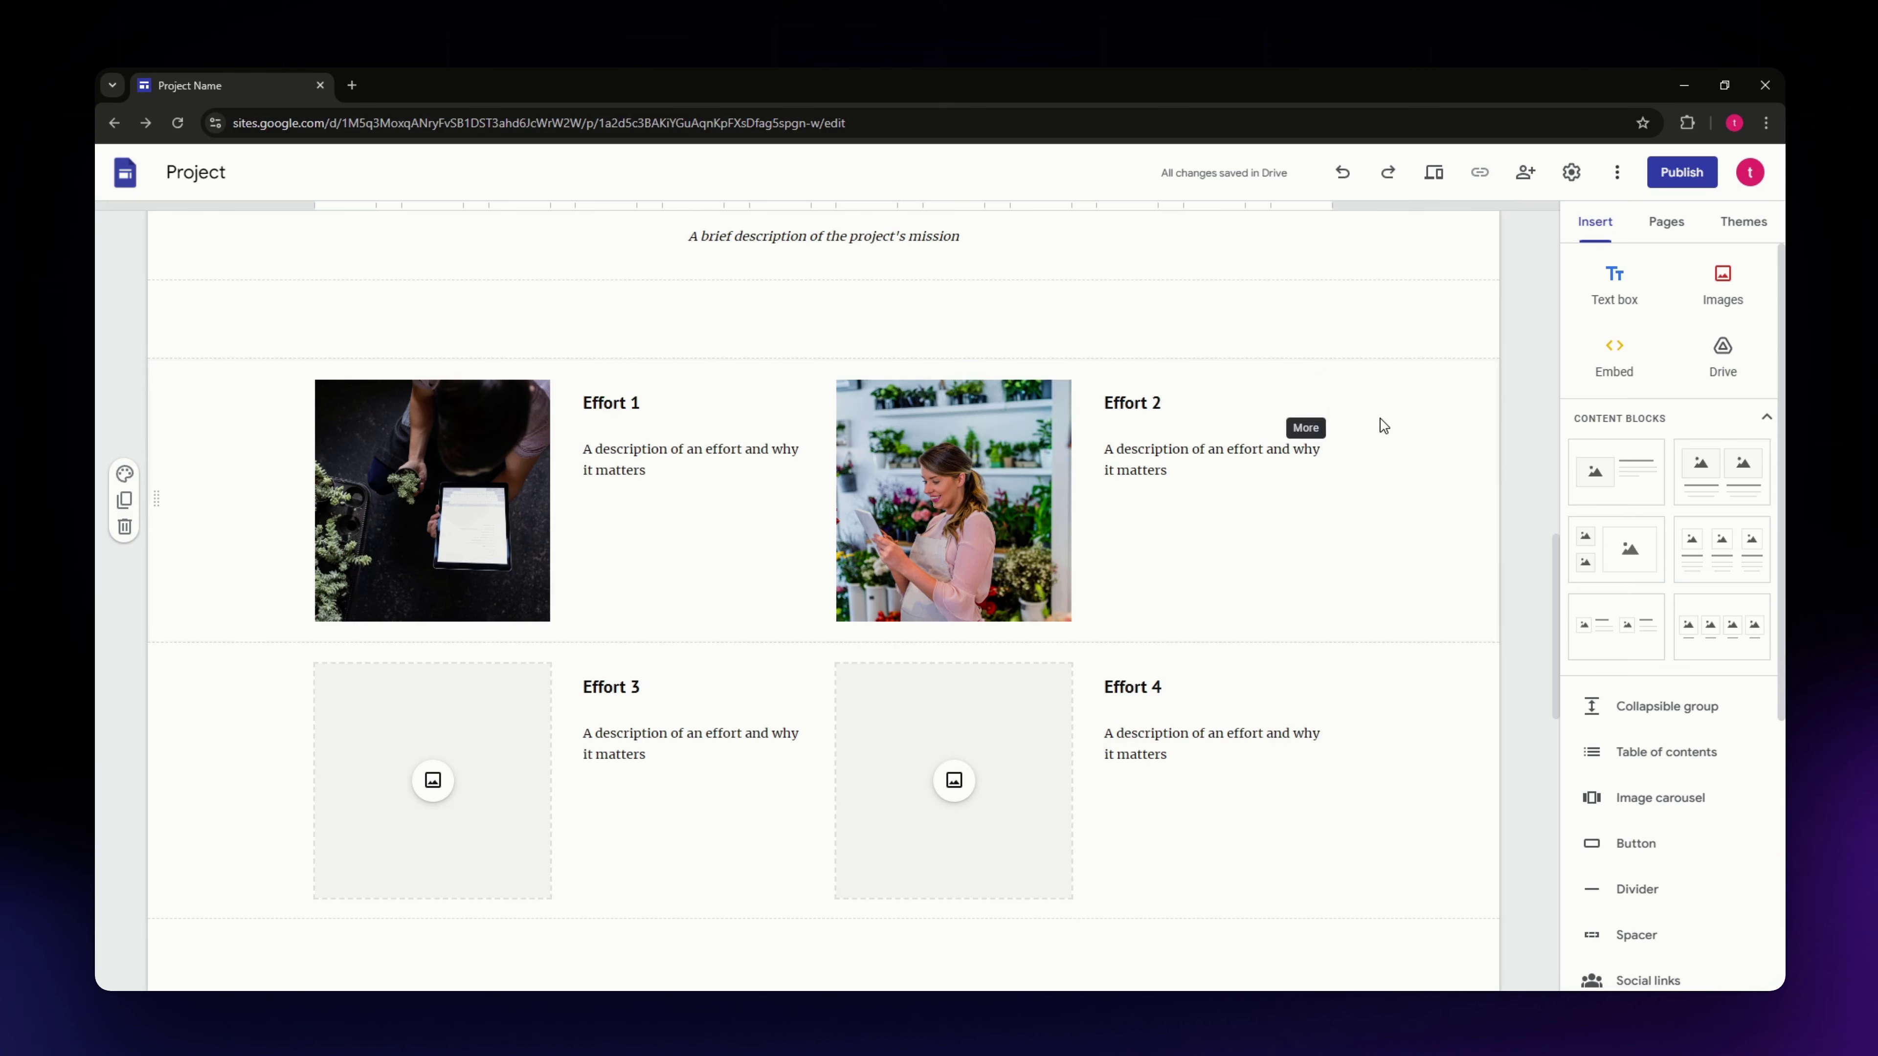
pyautogui.scroll(5, 1115, 537)
pyautogui.scroll(5, 1115, 536)
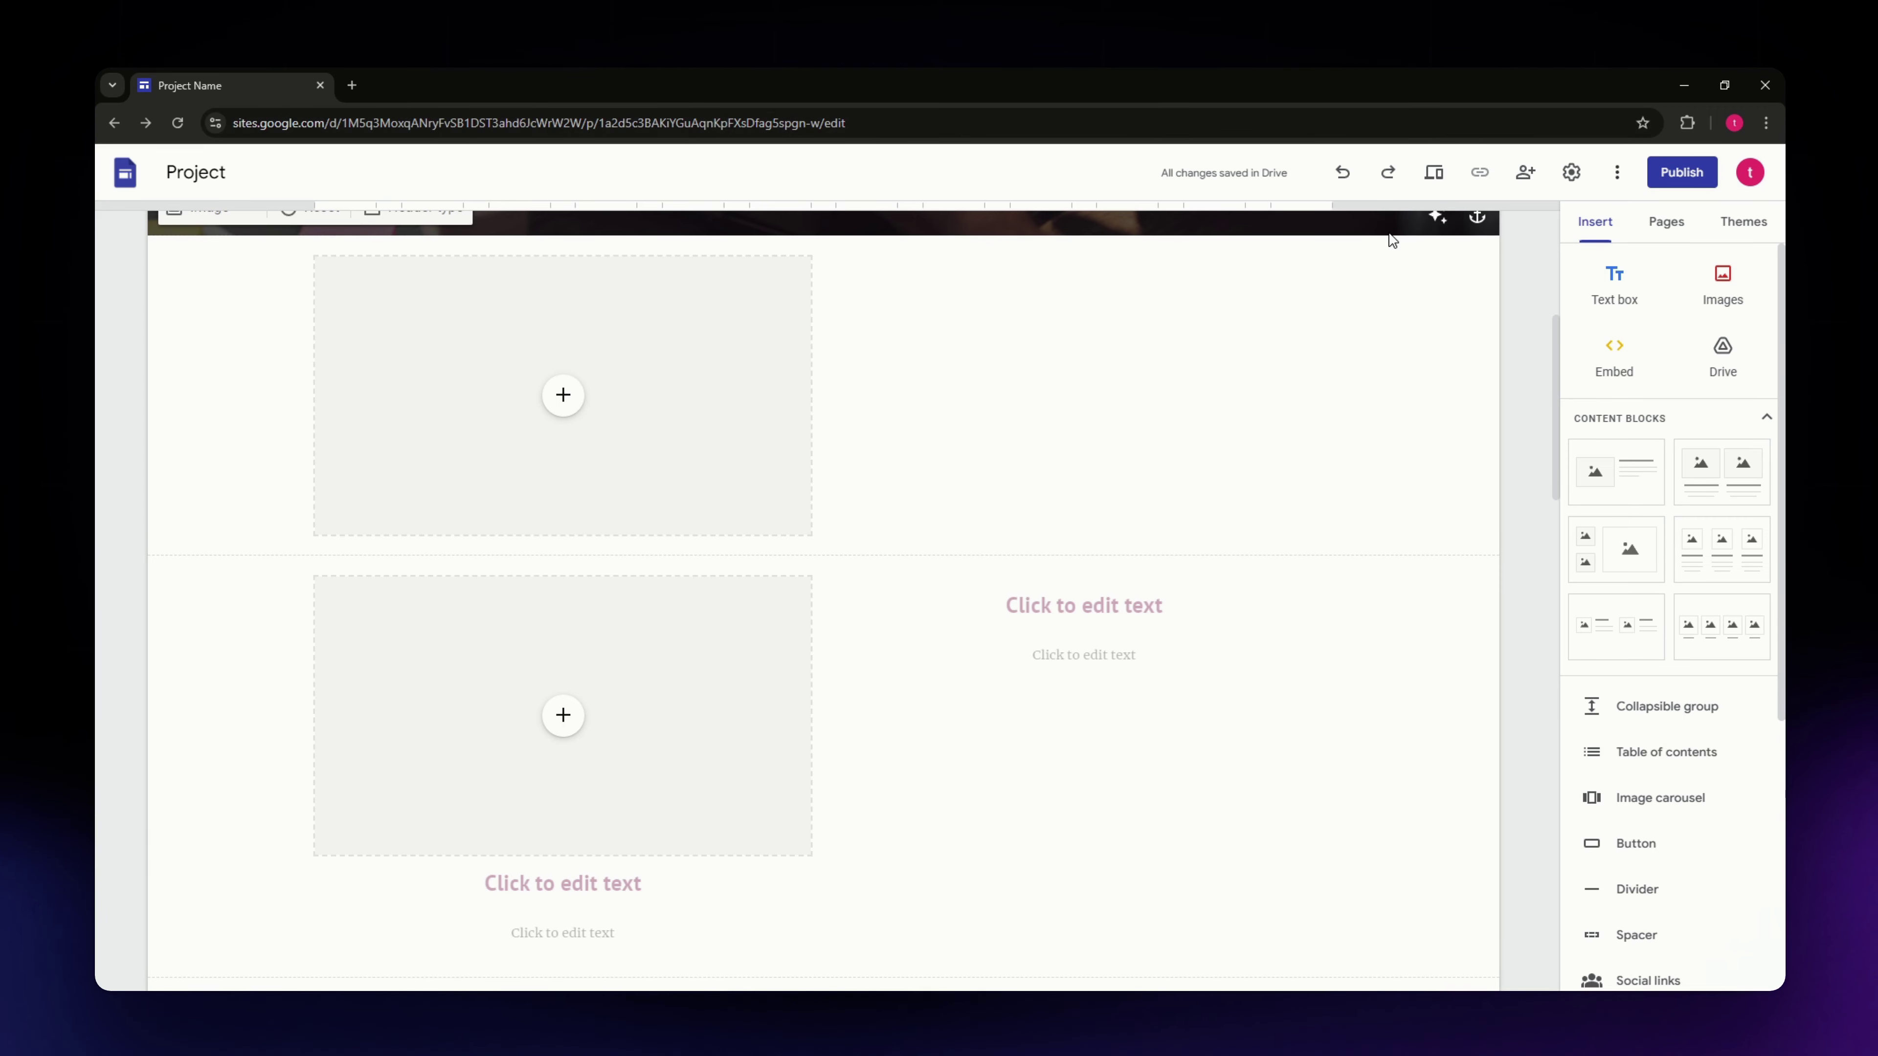
pyautogui.scroll(5, 1386, 280)
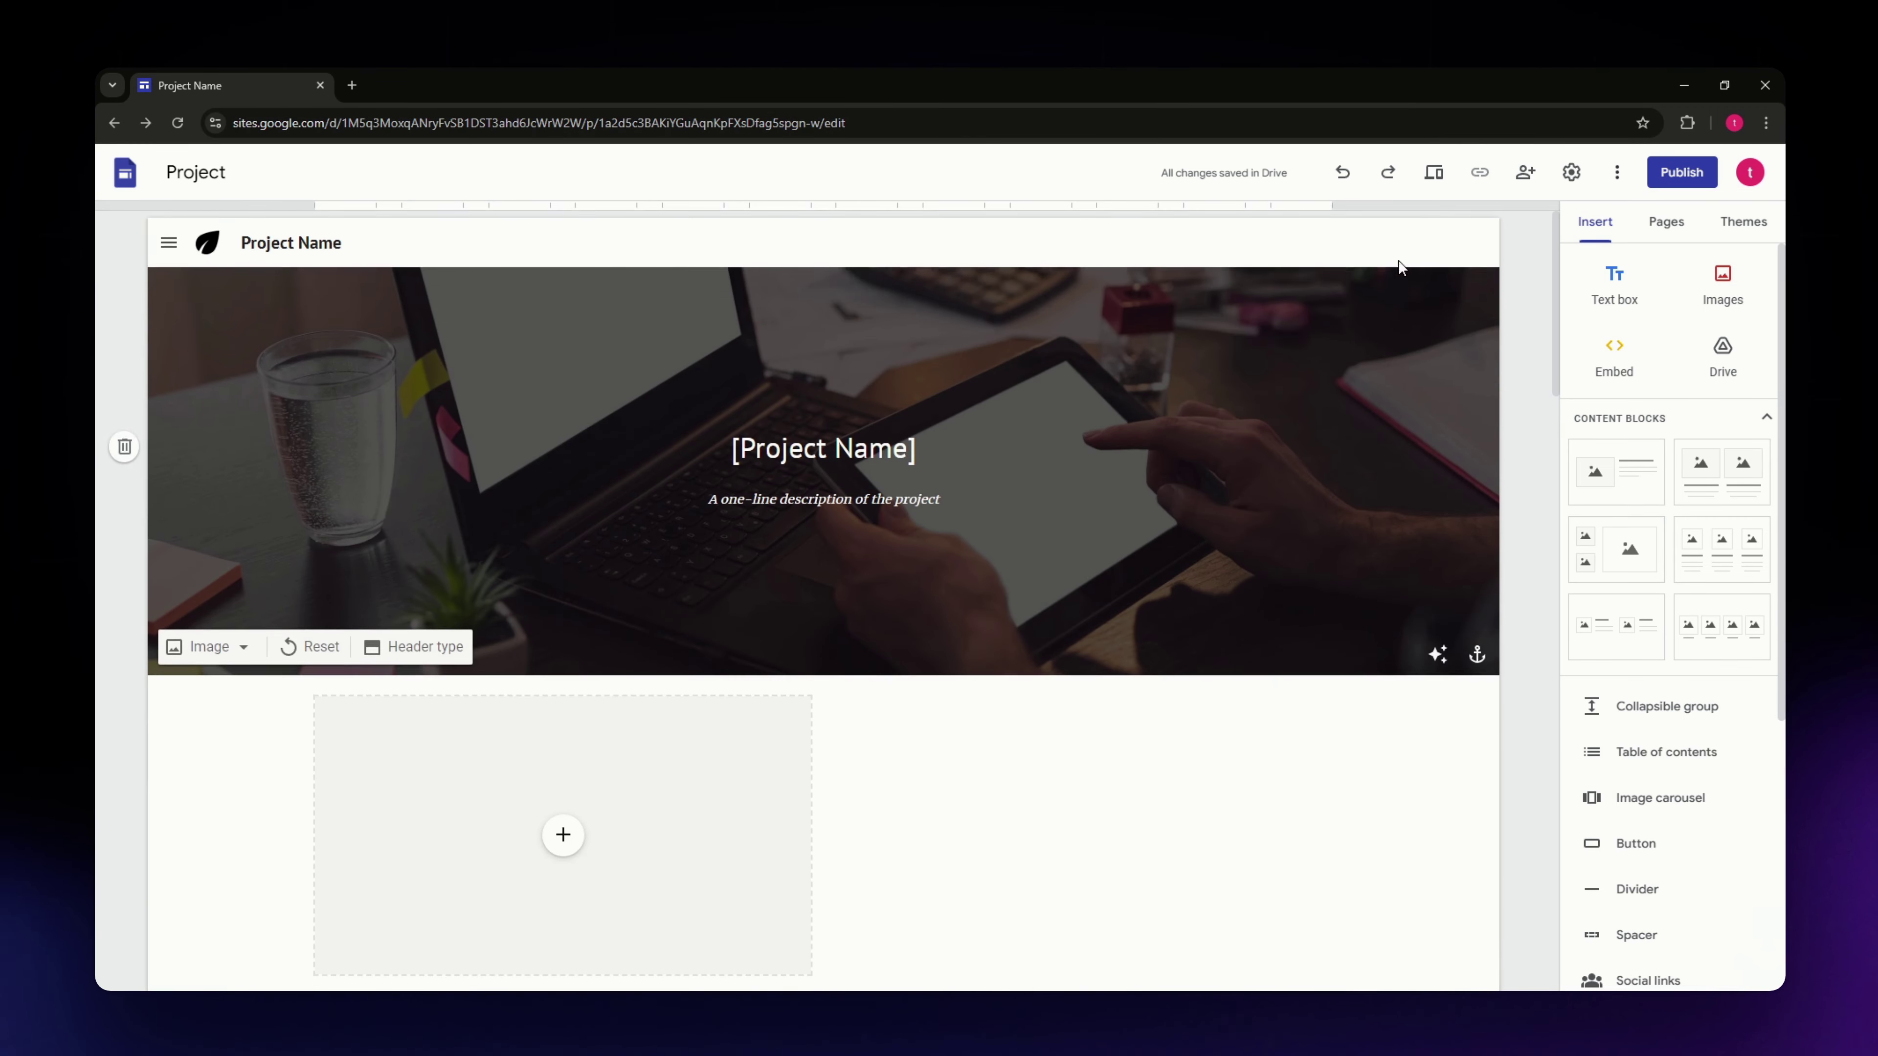
pyautogui.click(1435, 173)
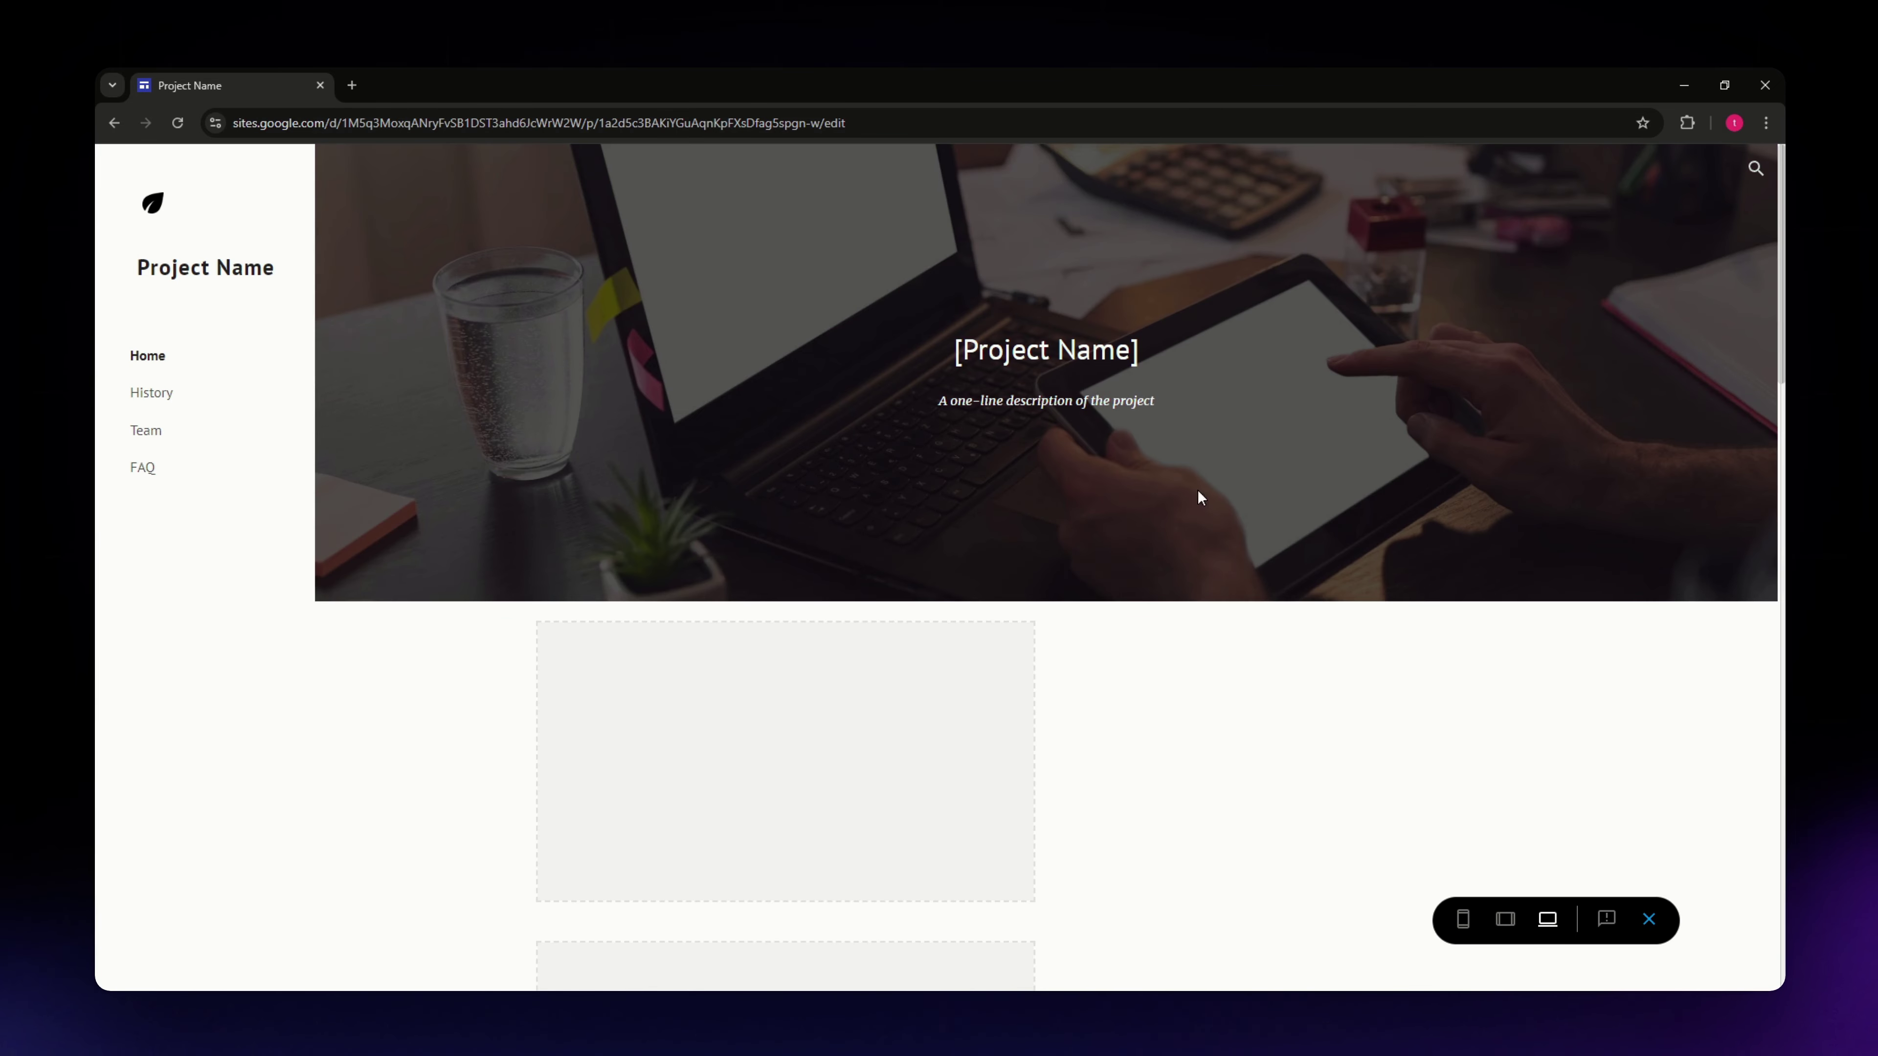
pyautogui.scroll(-2, 1037, 576)
pyautogui.scroll(2, 1038, 579)
pyautogui.scroll(-9, 1039, 579)
pyautogui.scroll(-14, 1036, 572)
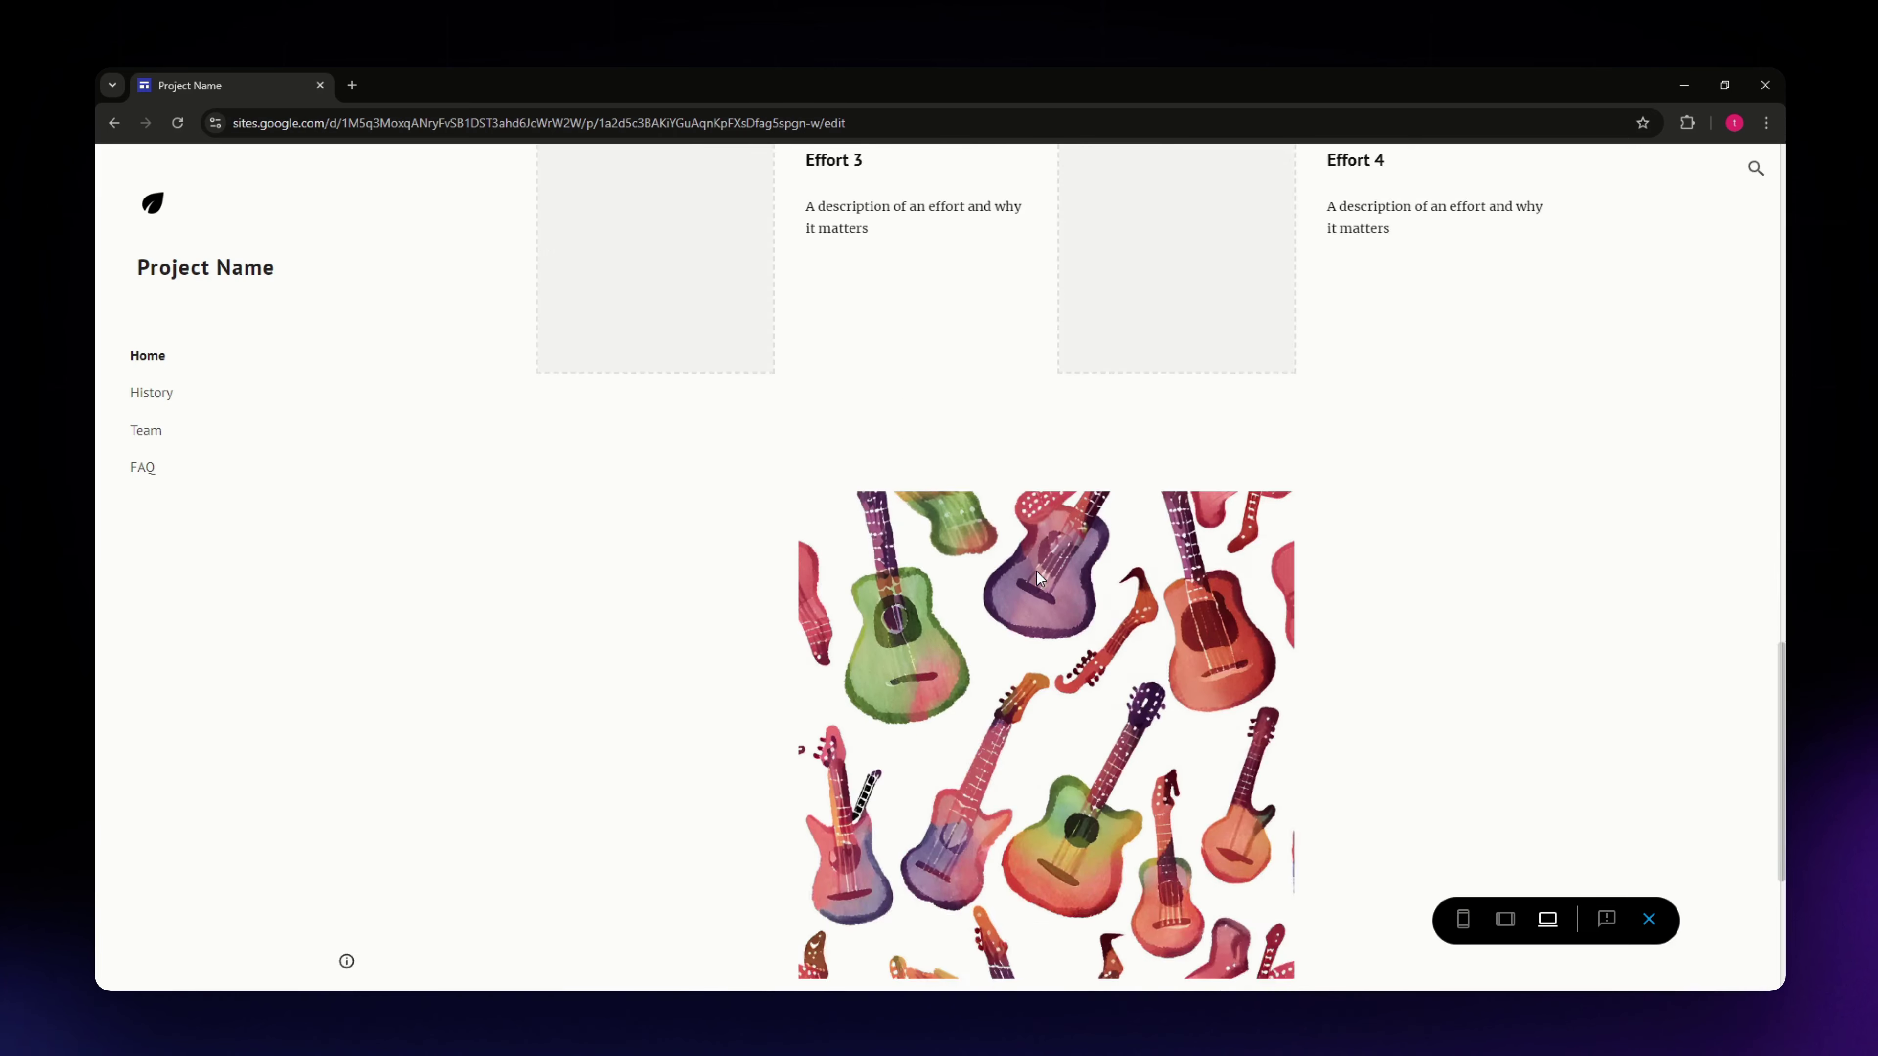
pyautogui.scroll(10, 1040, 571)
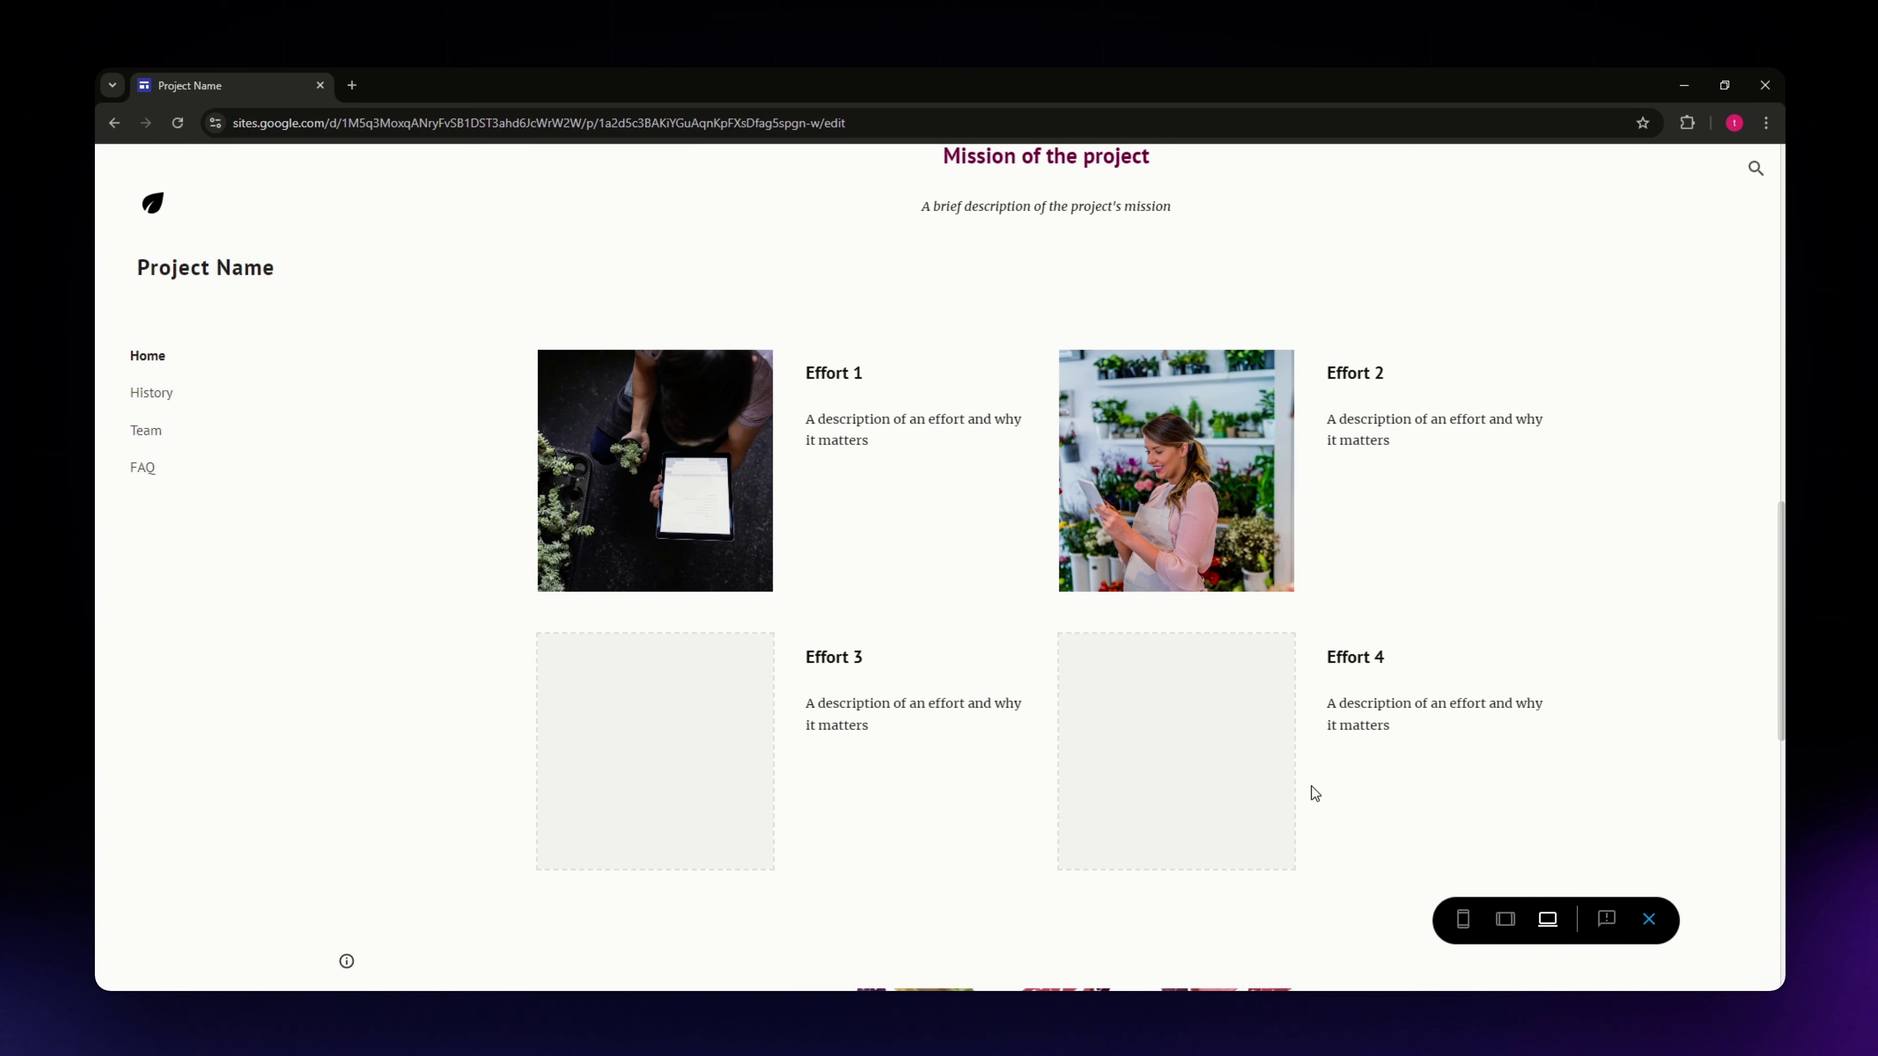
pyautogui.click(1505, 918)
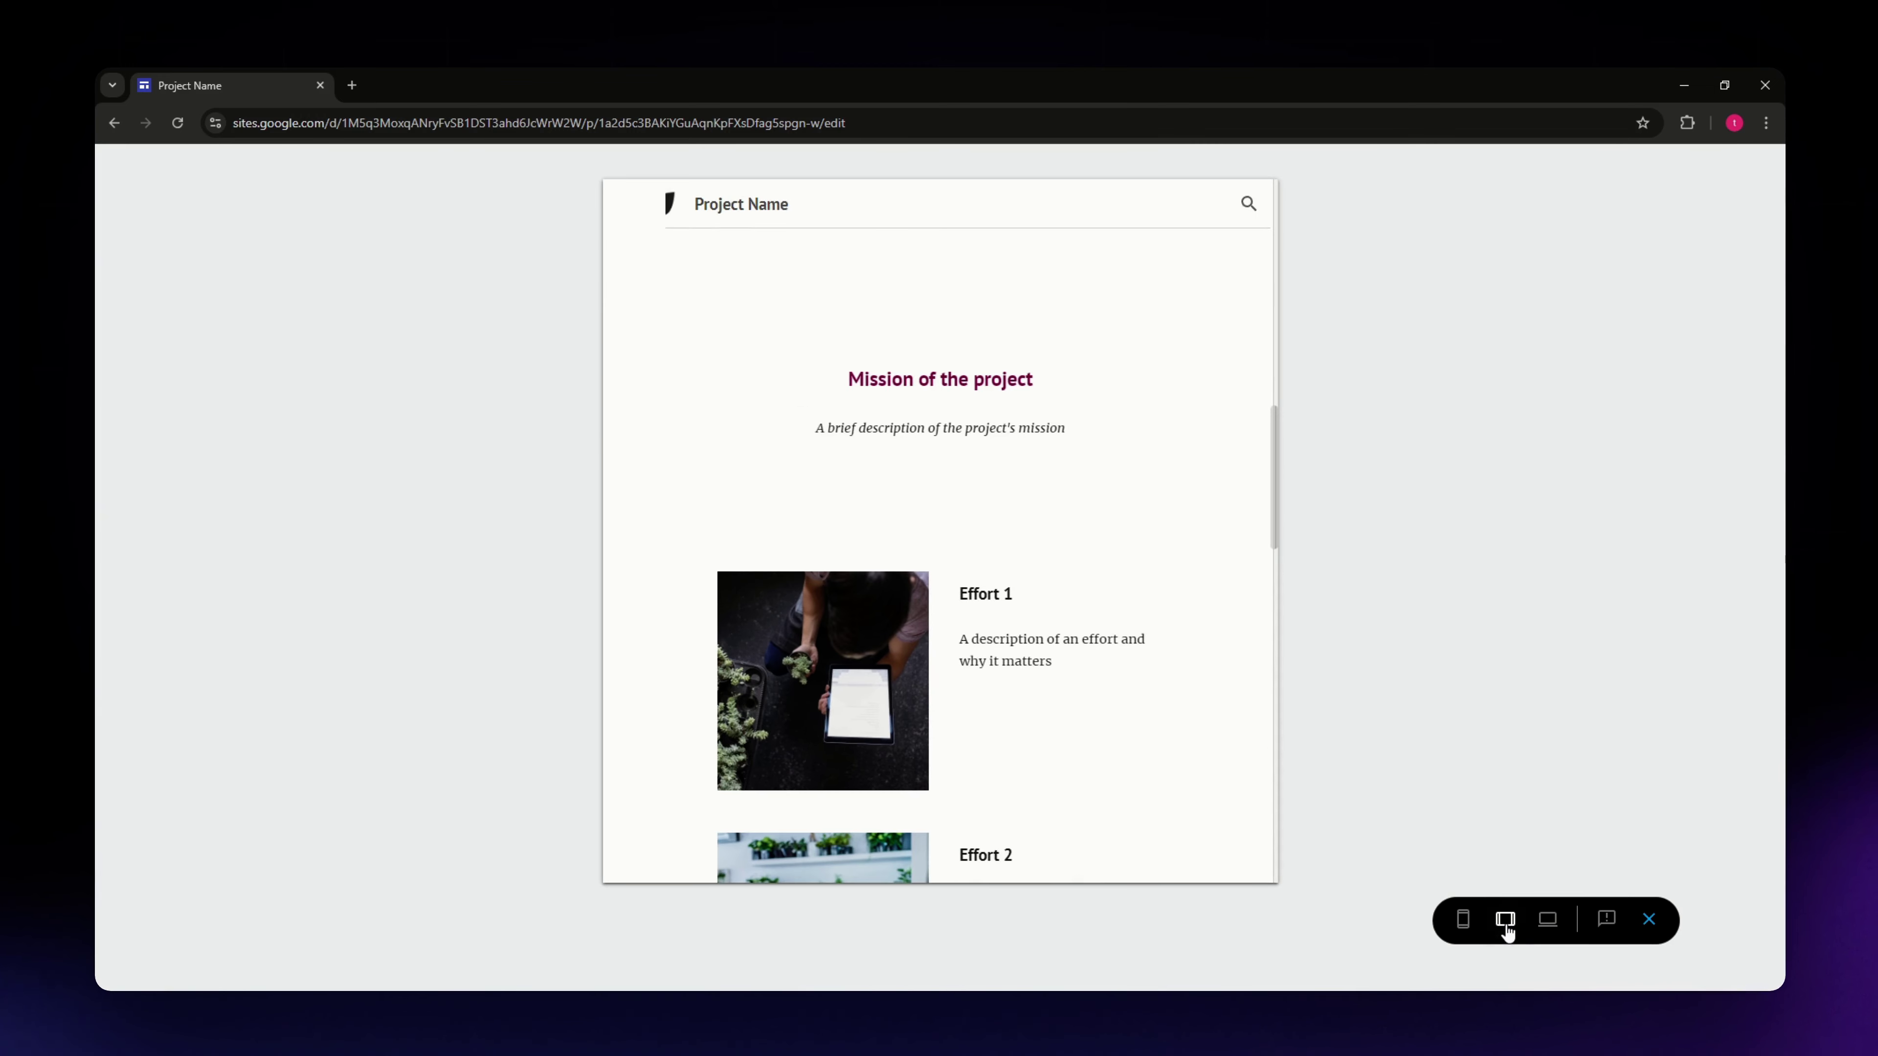
pyautogui.click(1471, 928)
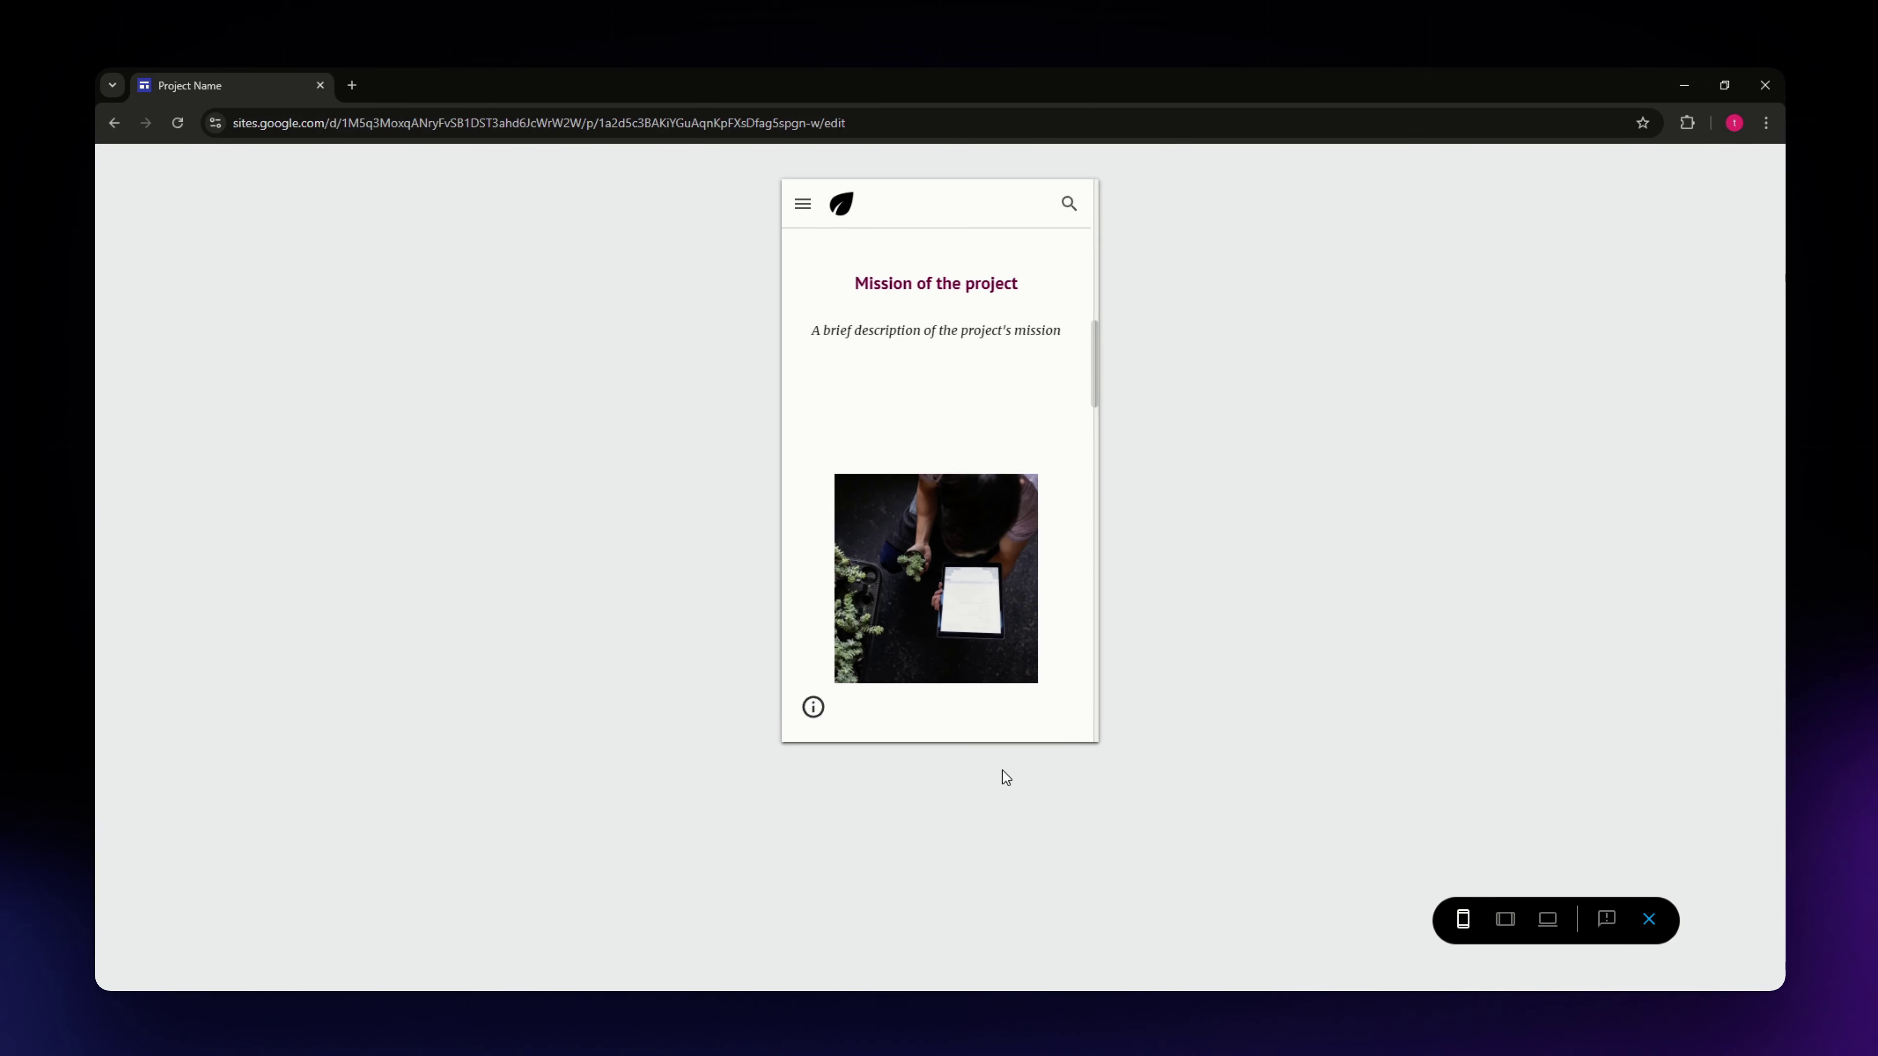
pyautogui.scroll(-15, 930, 710)
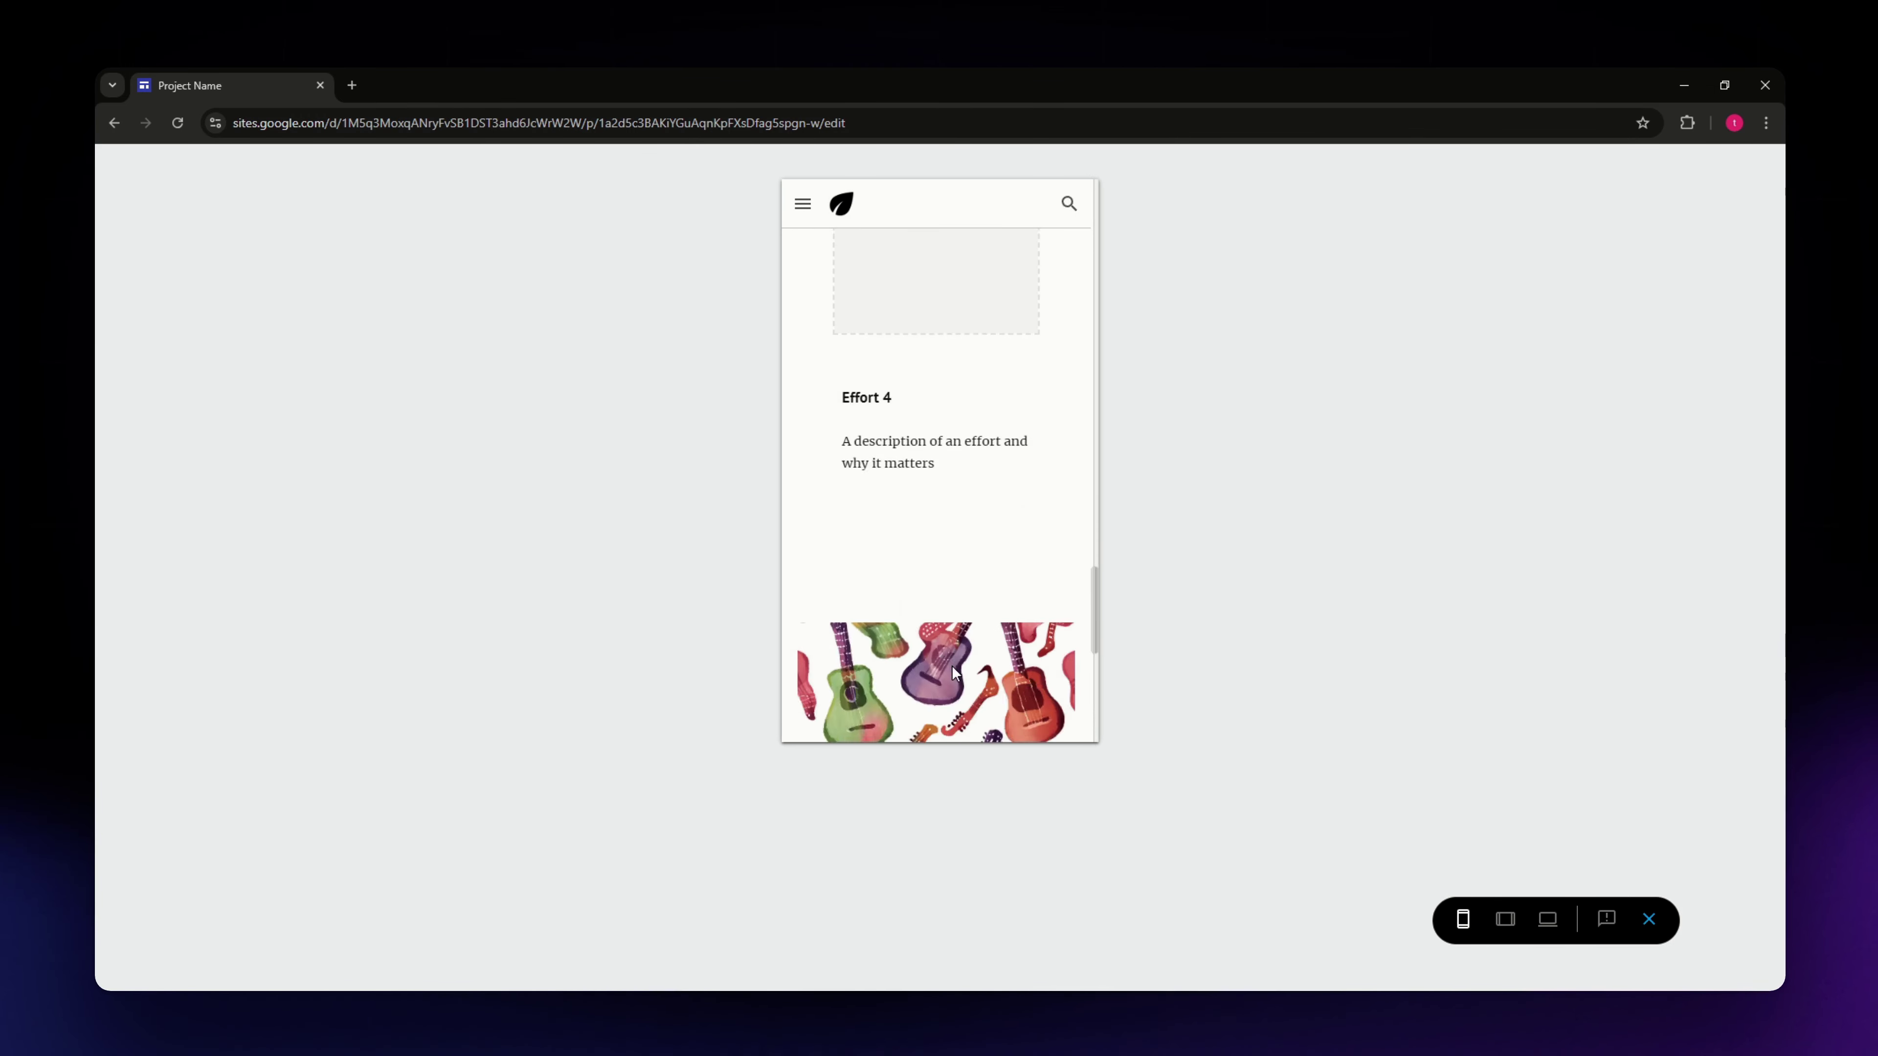
pyautogui.scroll(15, 953, 670)
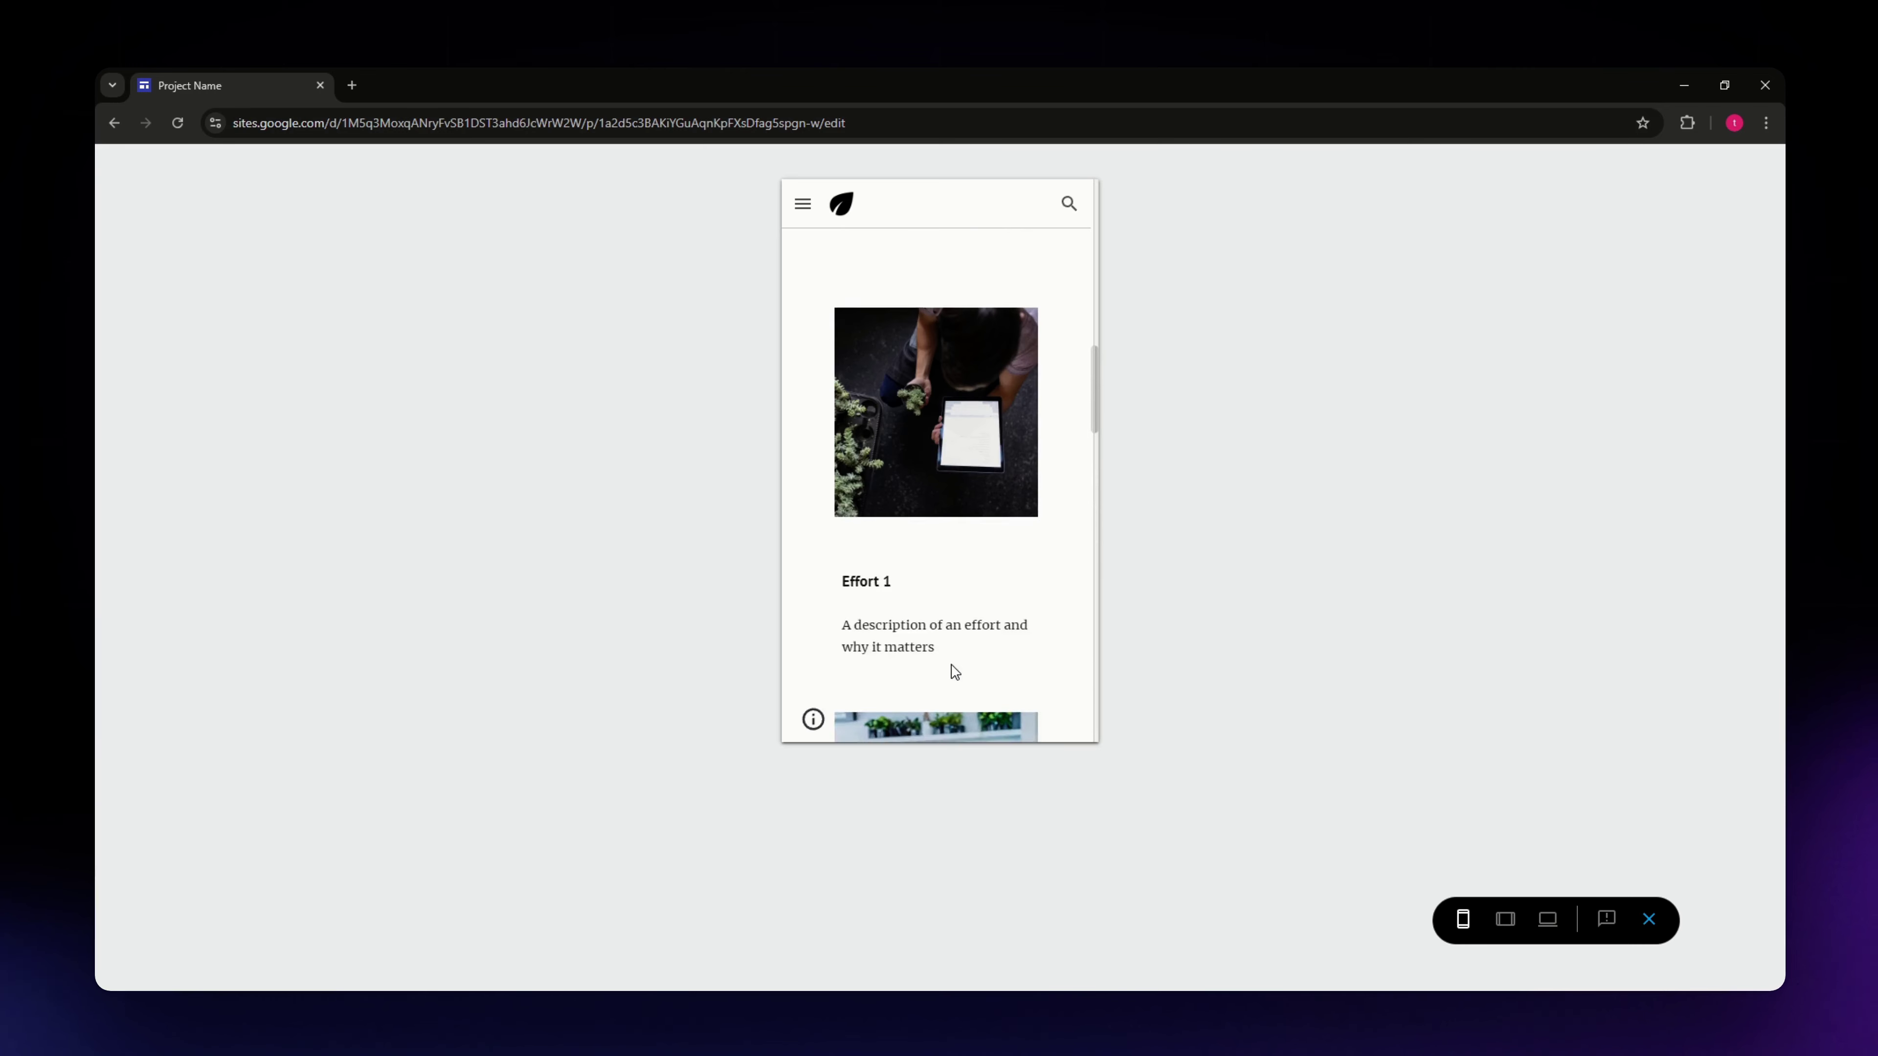
pyautogui.scroll(5, 949, 662)
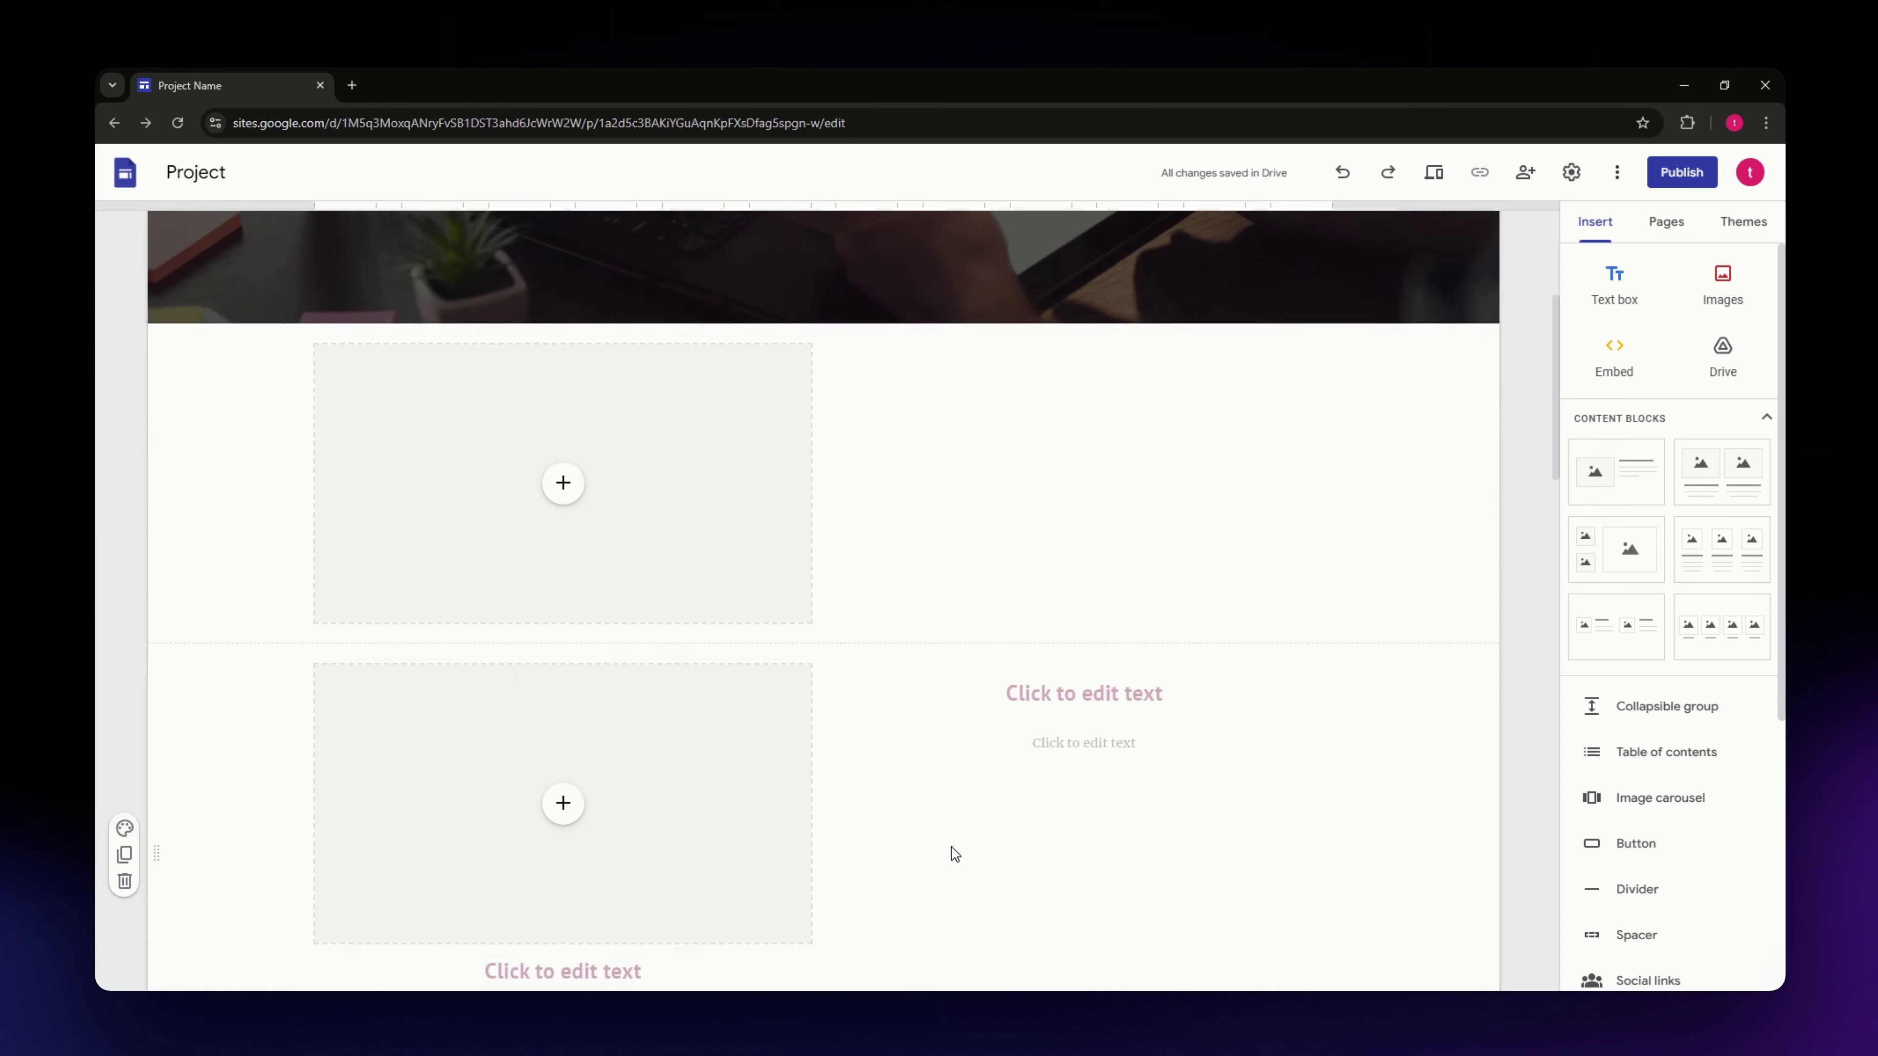
pyautogui.scroll(-2, 953, 847)
pyautogui.scroll(-6, 953, 847)
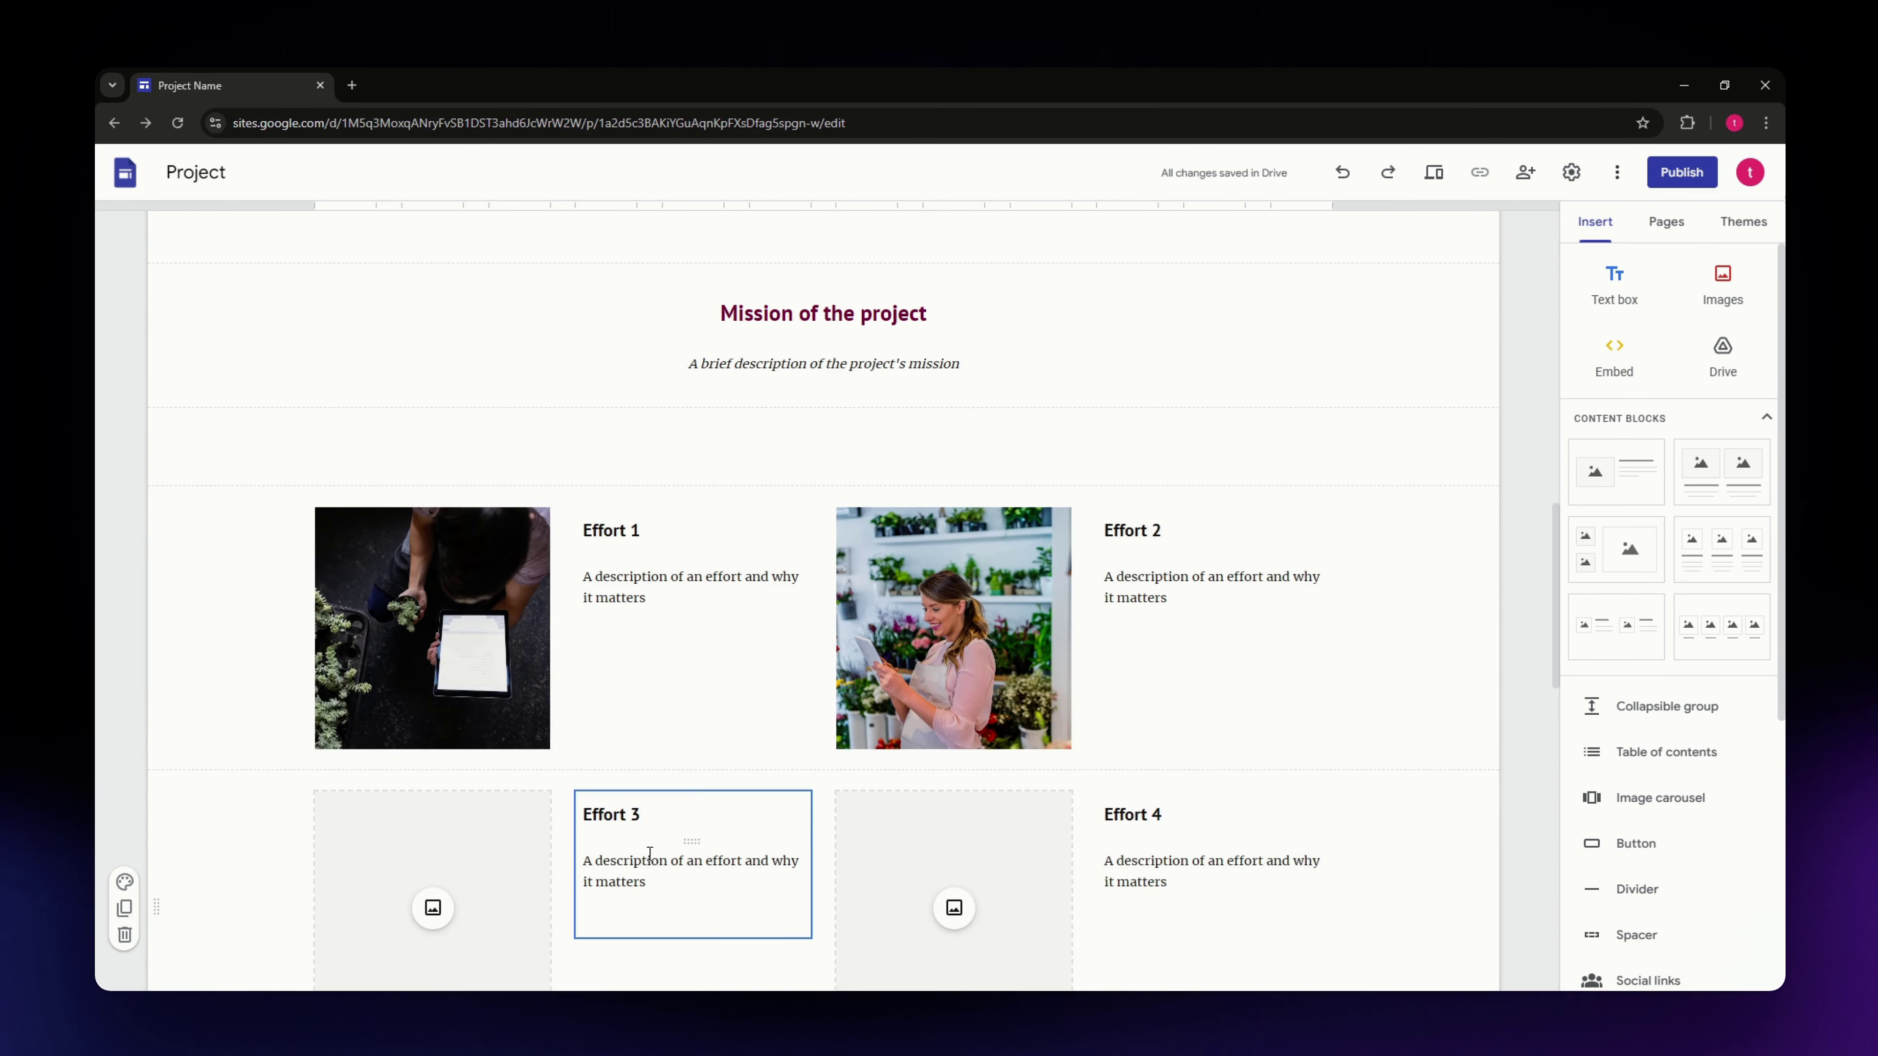
pyautogui.scroll(-3, 633, 837)
pyautogui.scroll(12, 632, 837)
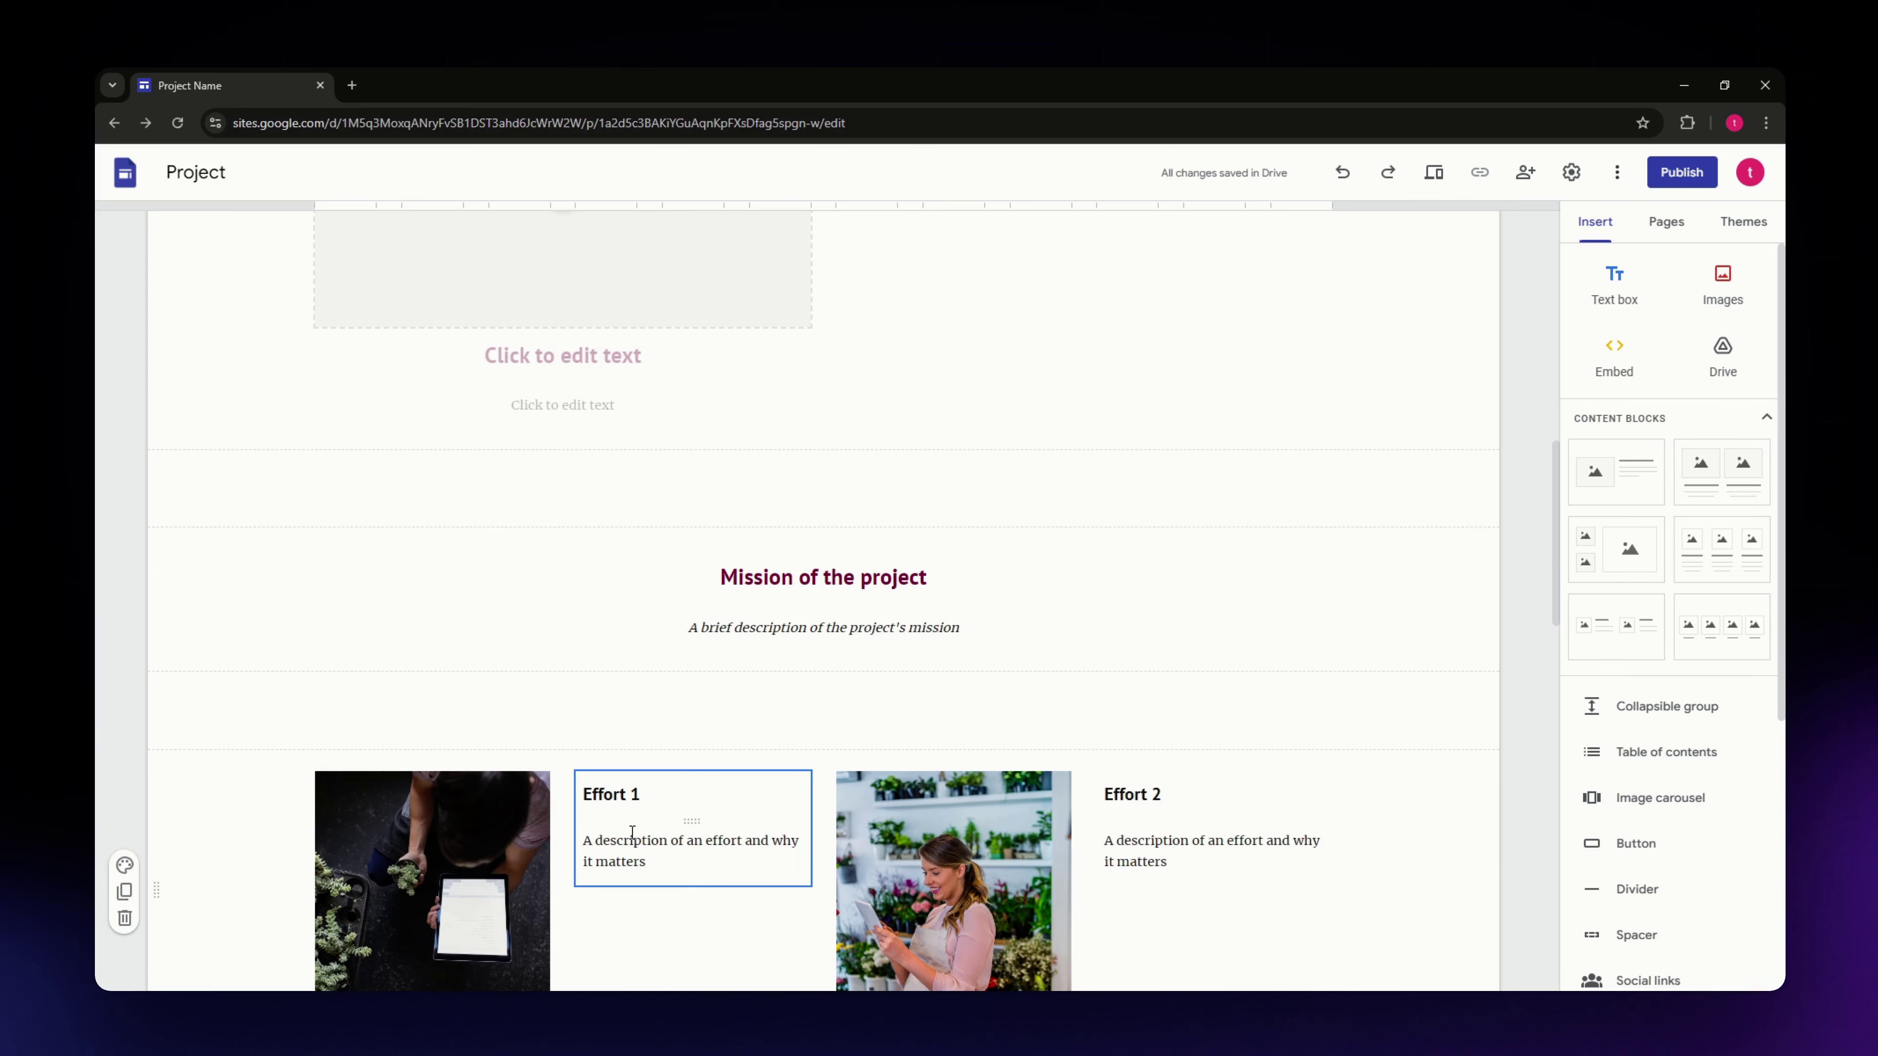
pyautogui.scroll(2, 638, 808)
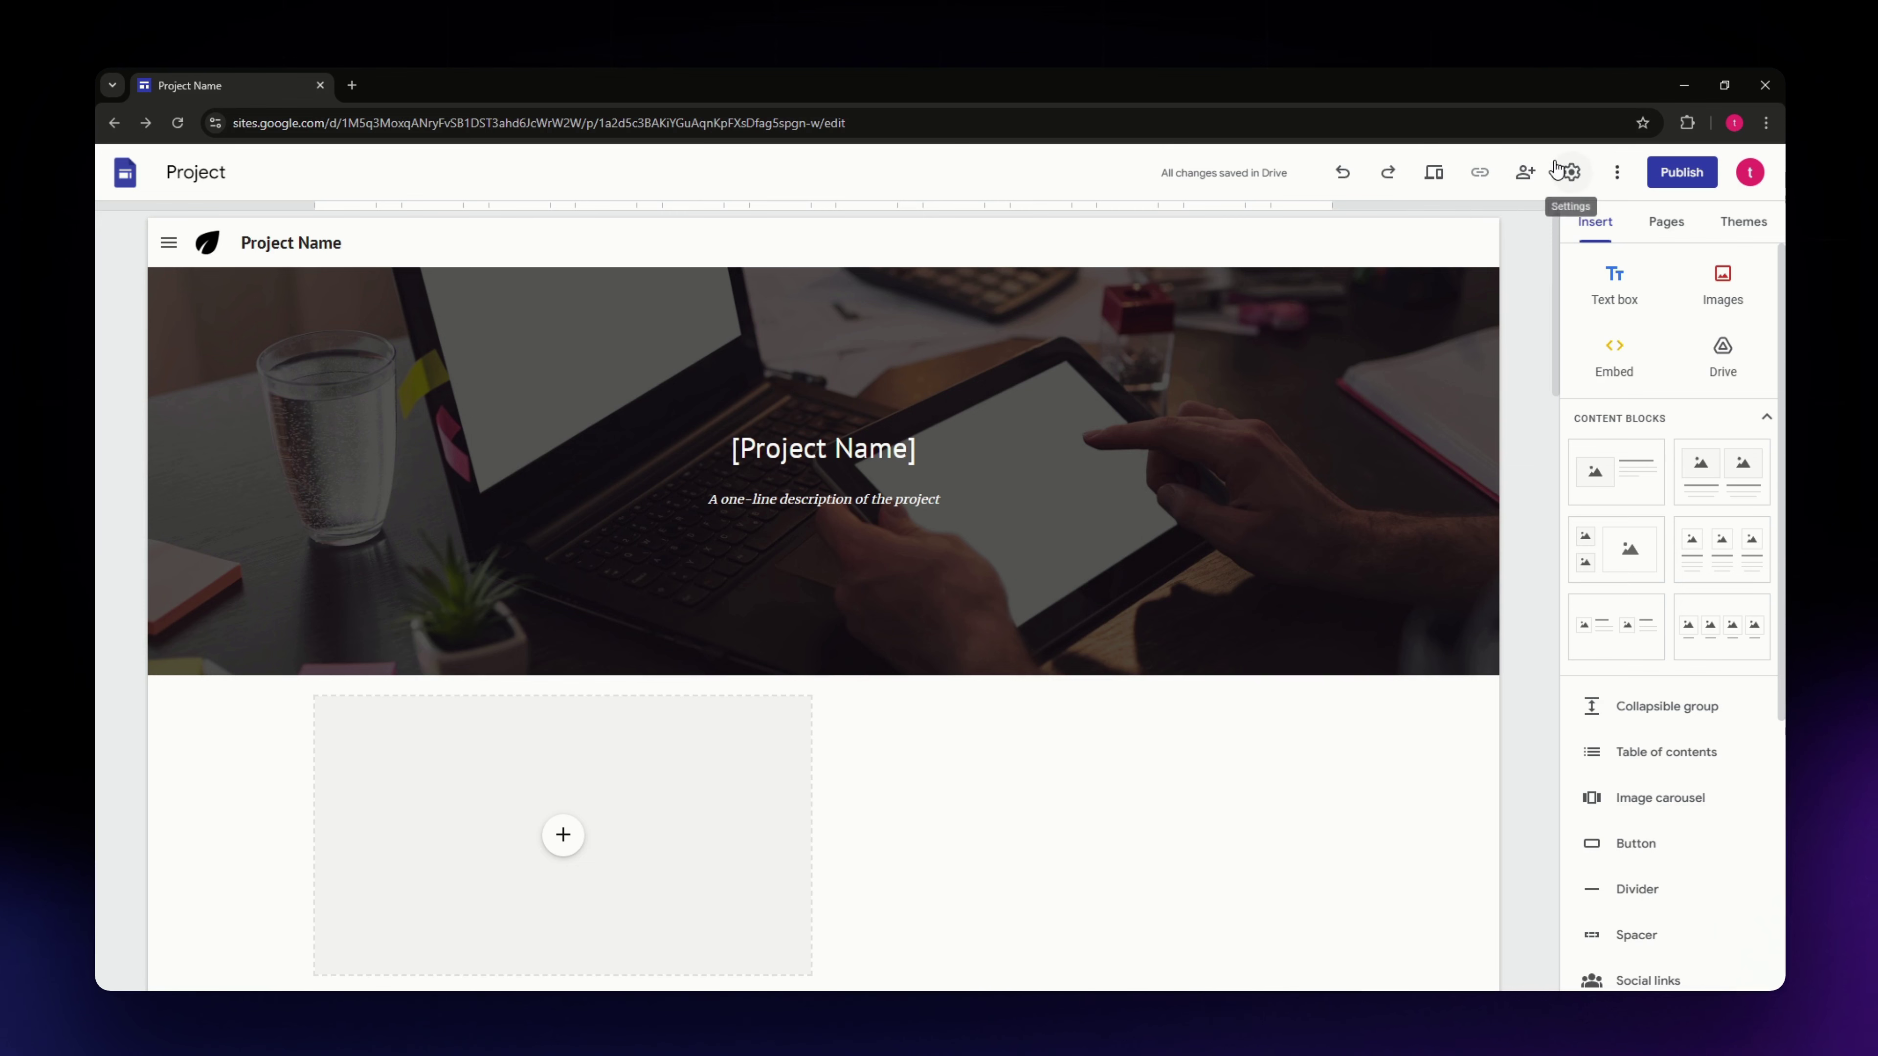
pyautogui.click(1524, 172)
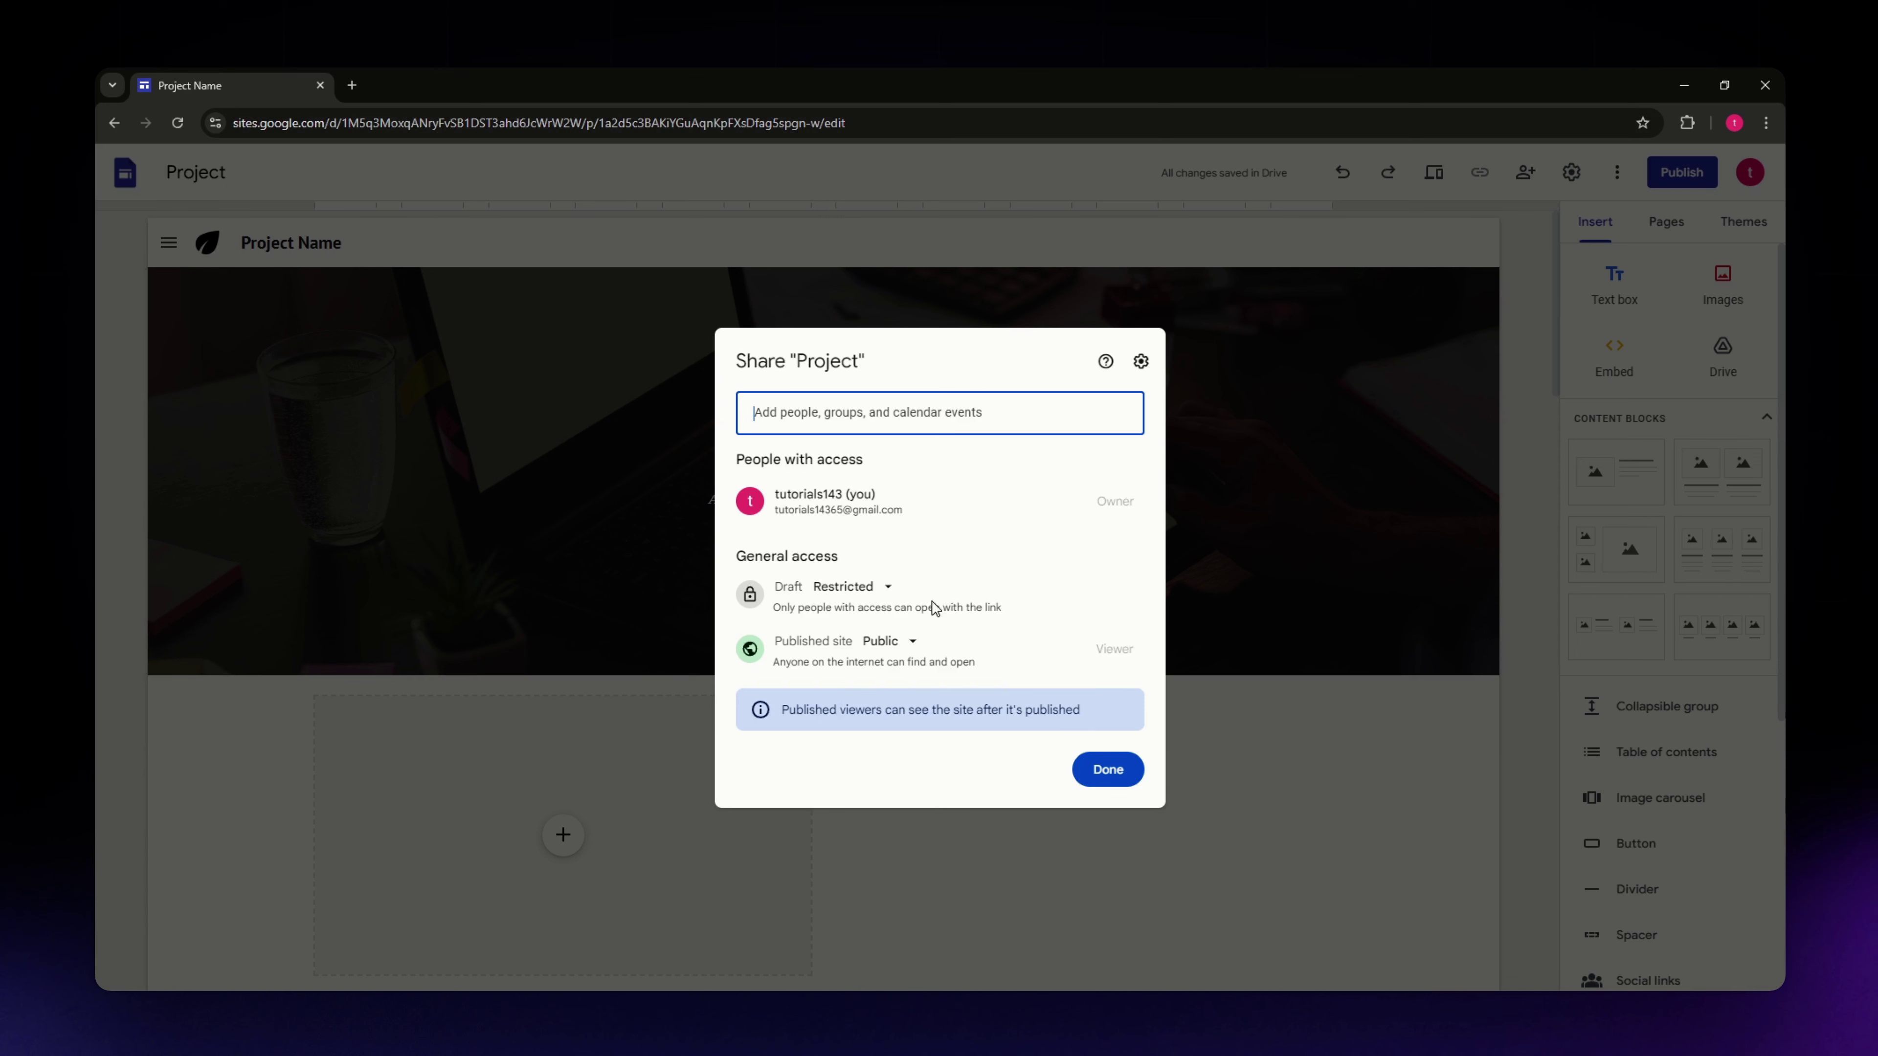
pyautogui.click(891, 642)
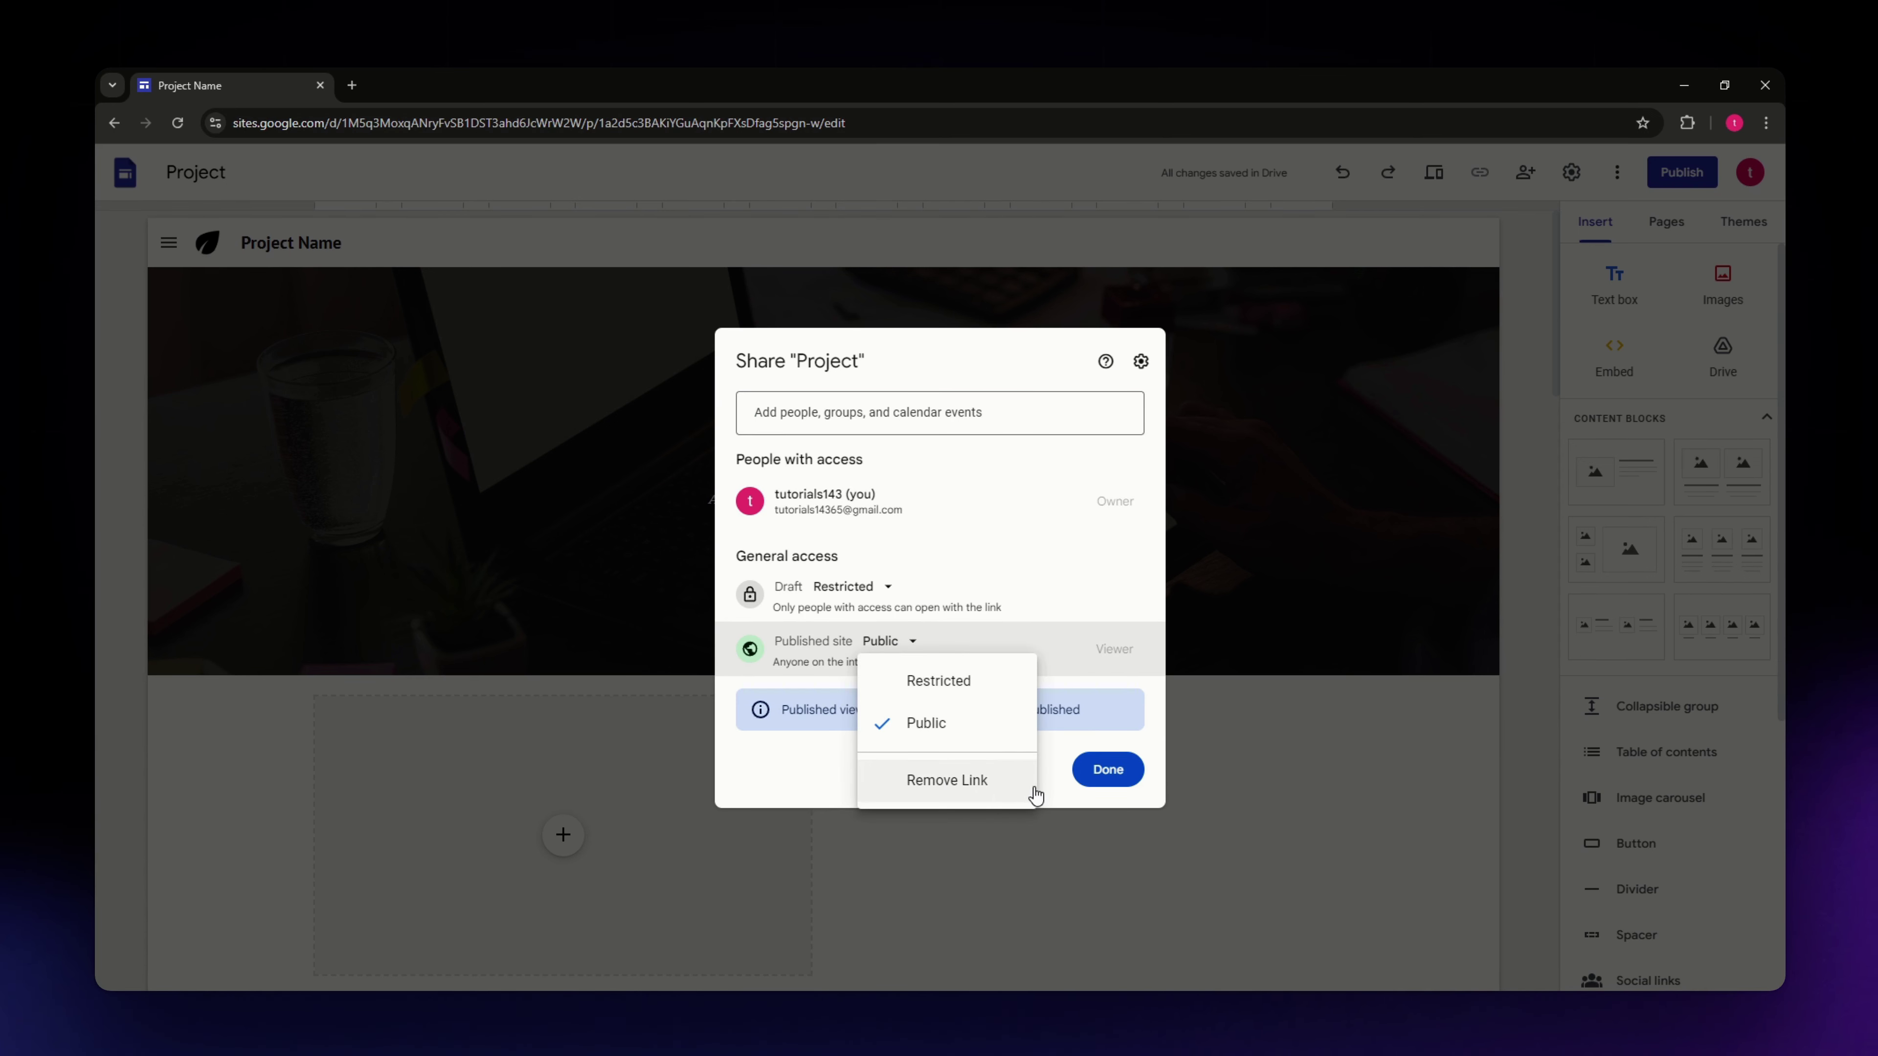
pyautogui.click(1094, 773)
pyautogui.click(1108, 770)
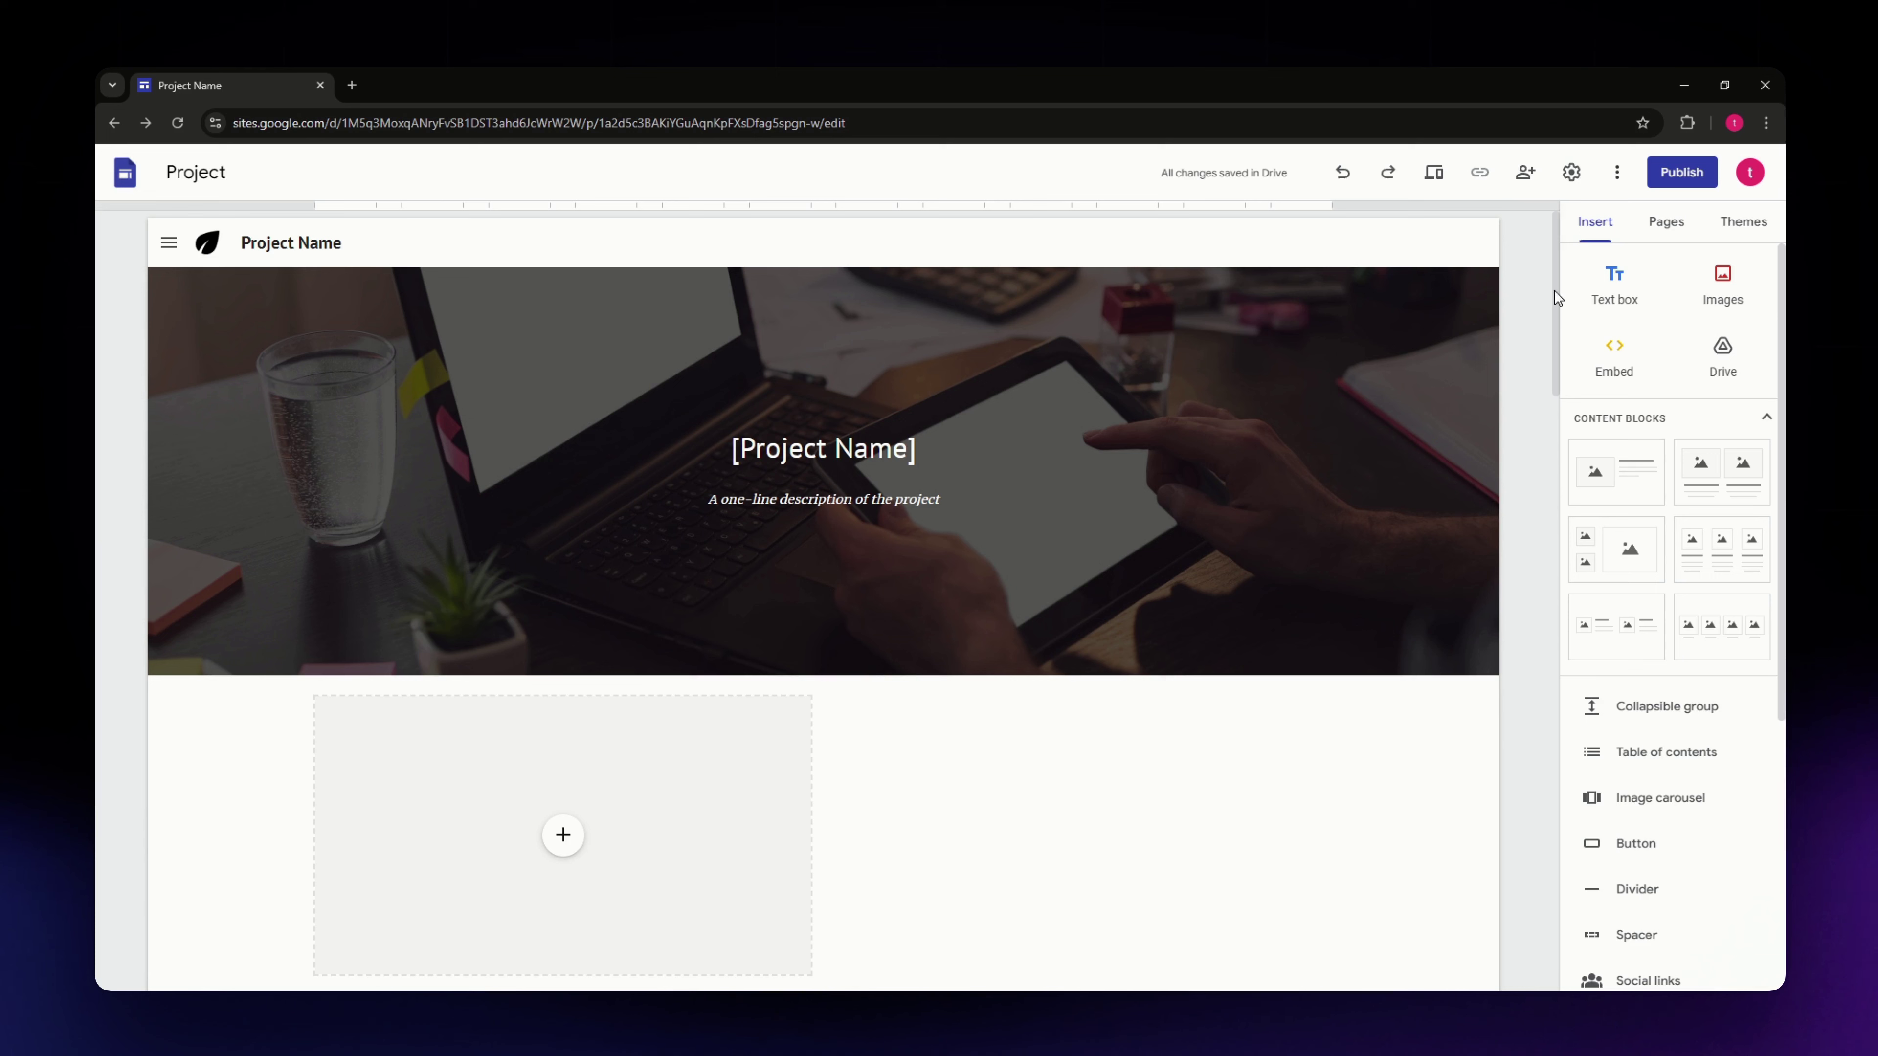
pyautogui.click(1563, 176)
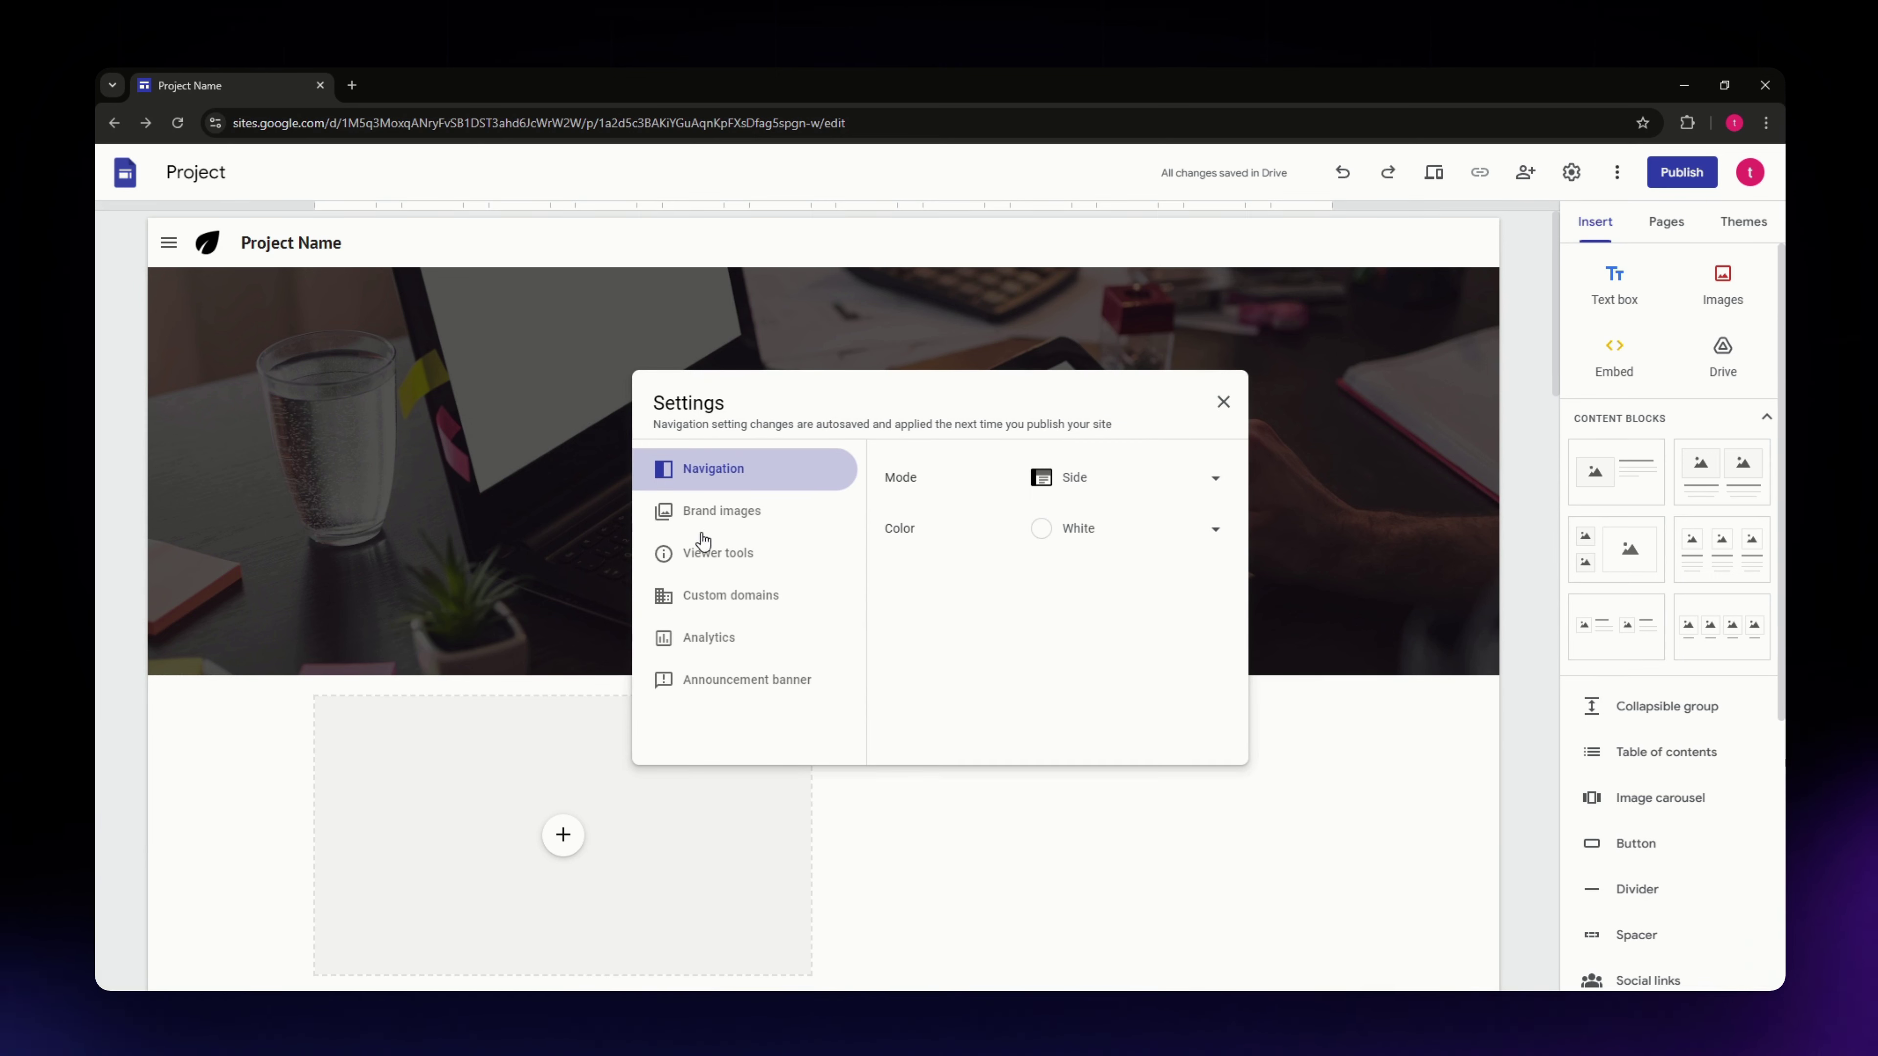
pyautogui.click(692, 511)
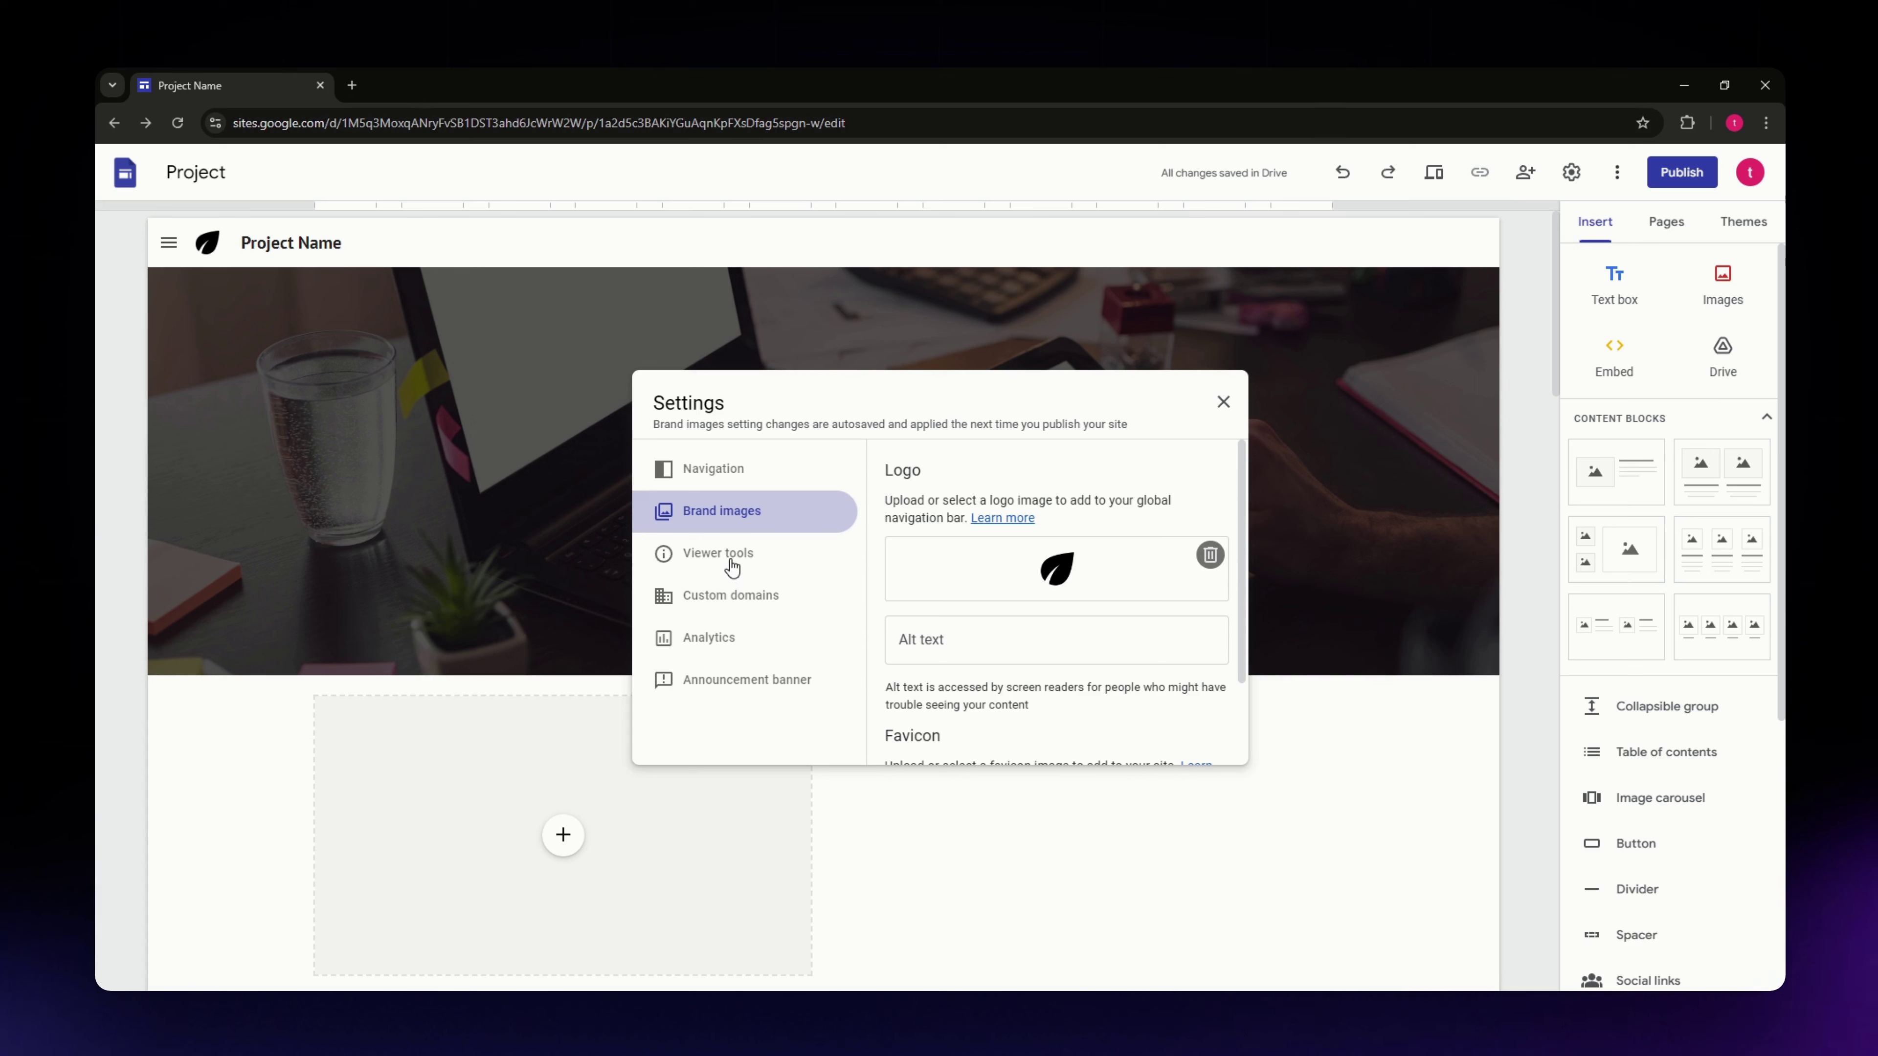
pyautogui.click(750, 599)
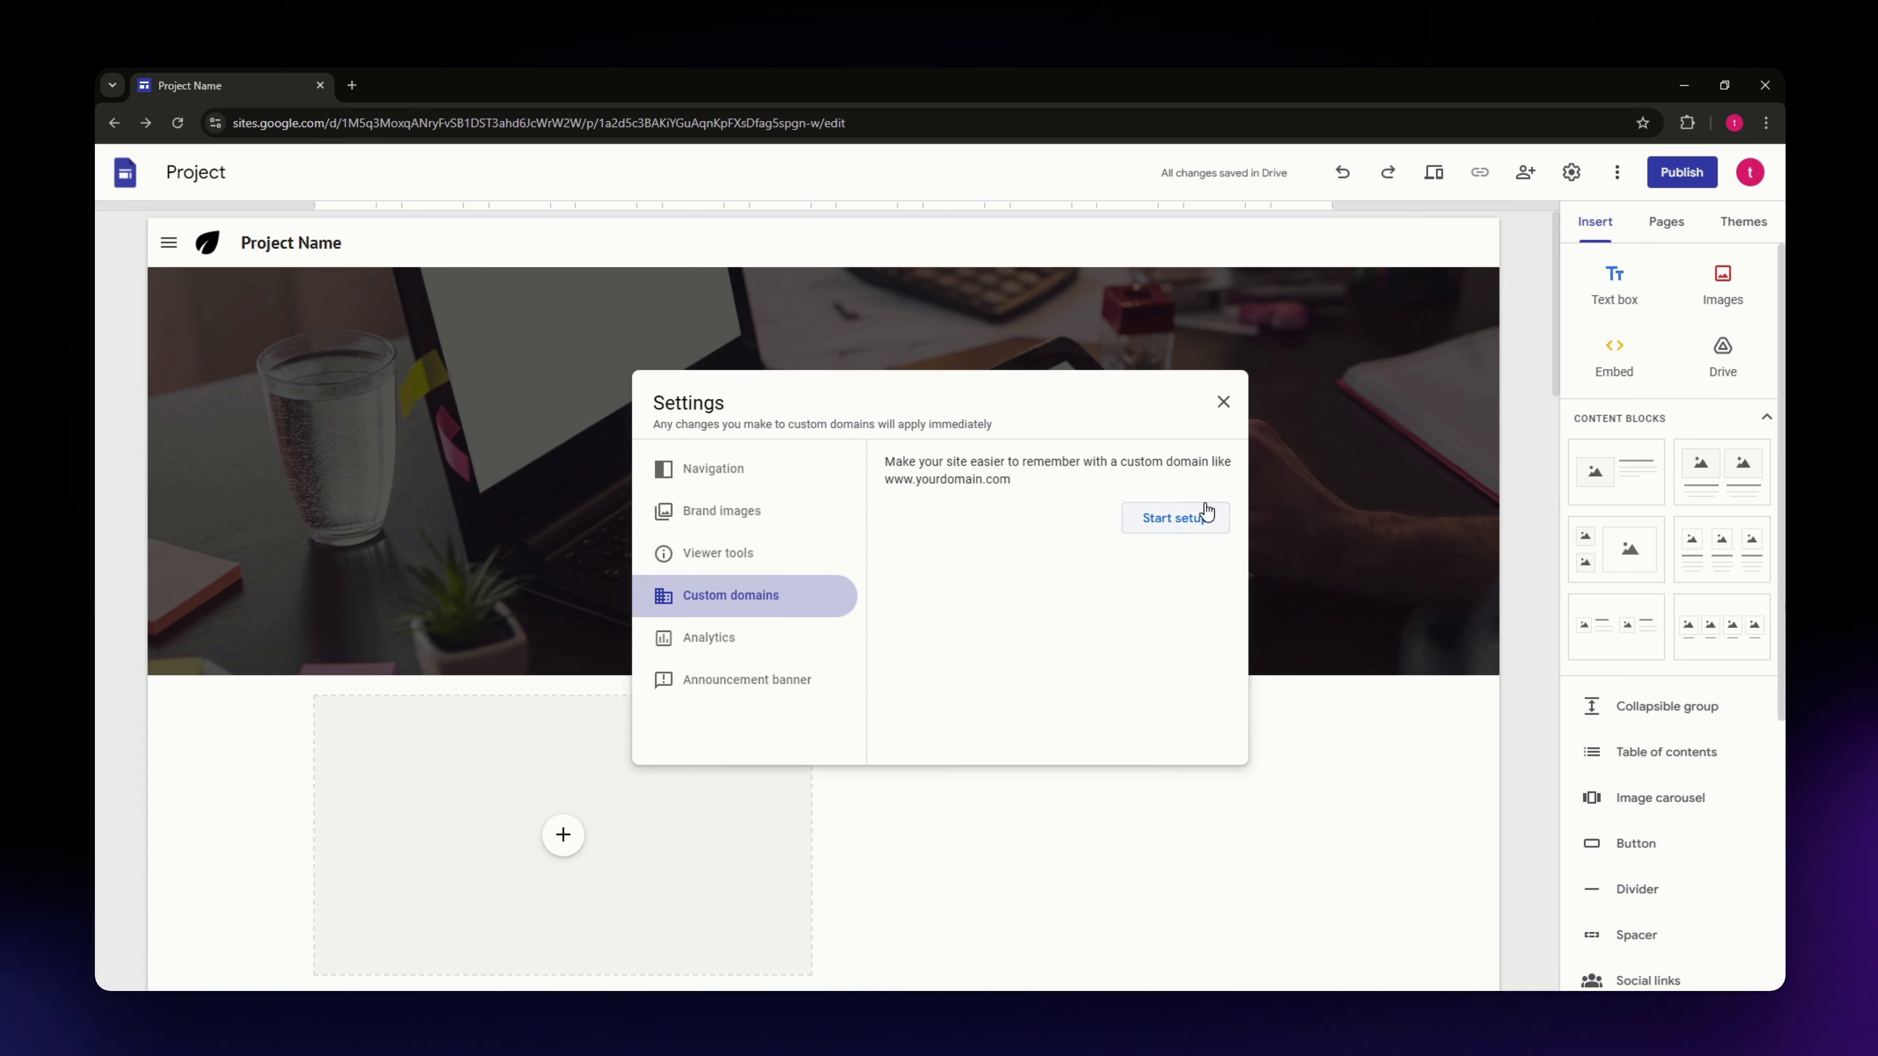
pyautogui.click(724, 642)
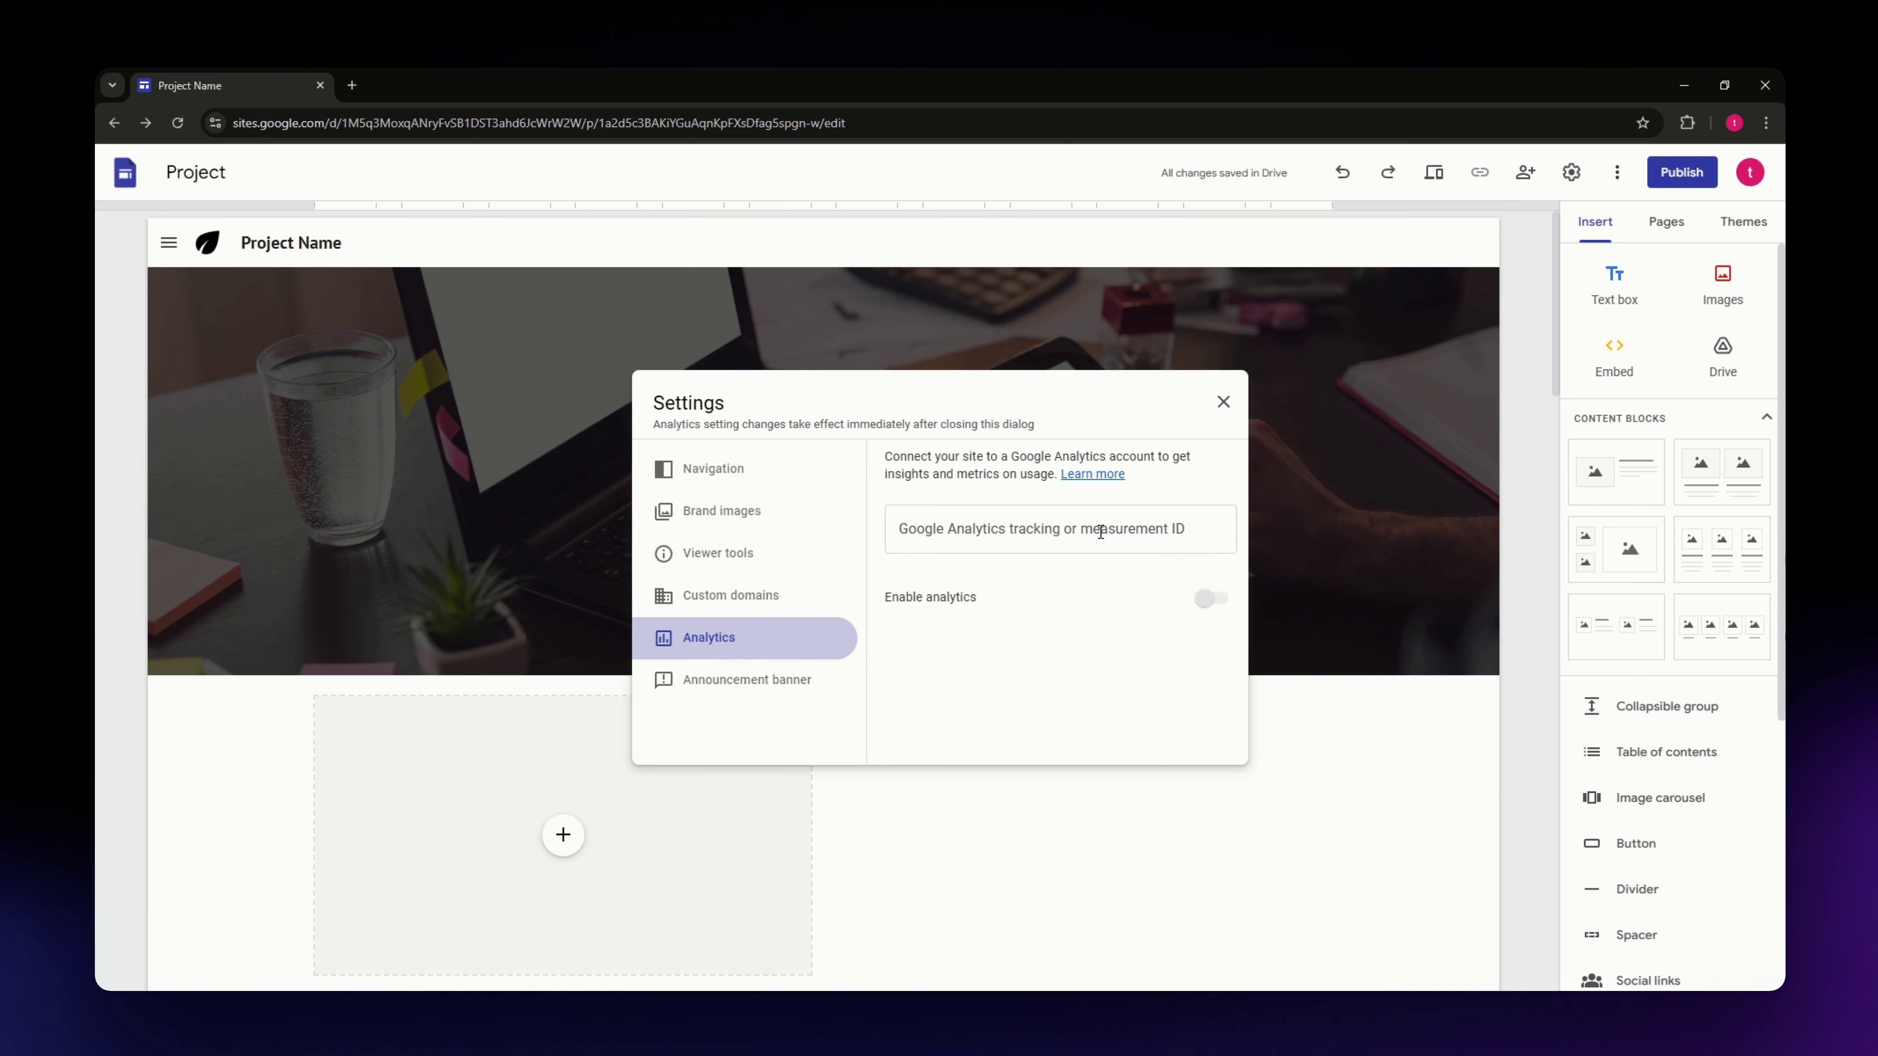
pyautogui.click(1100, 532)
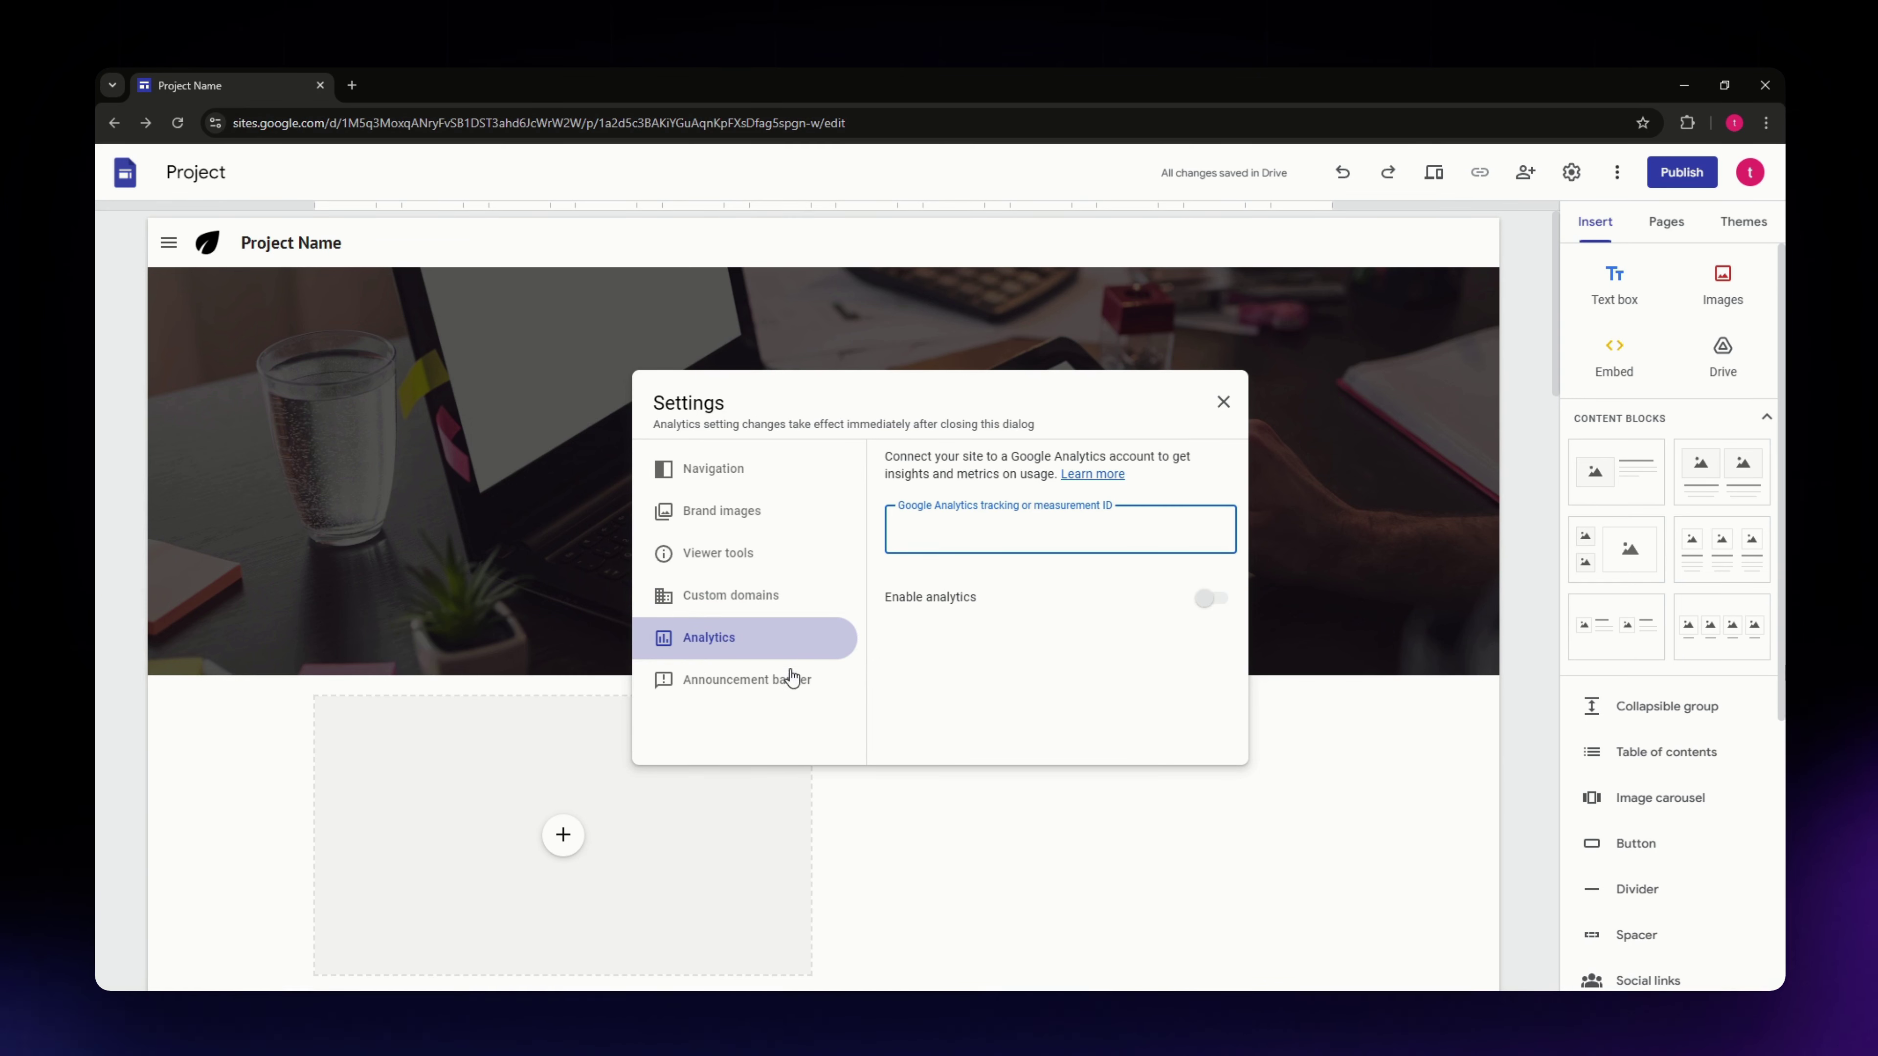
pyautogui.click(761, 680)
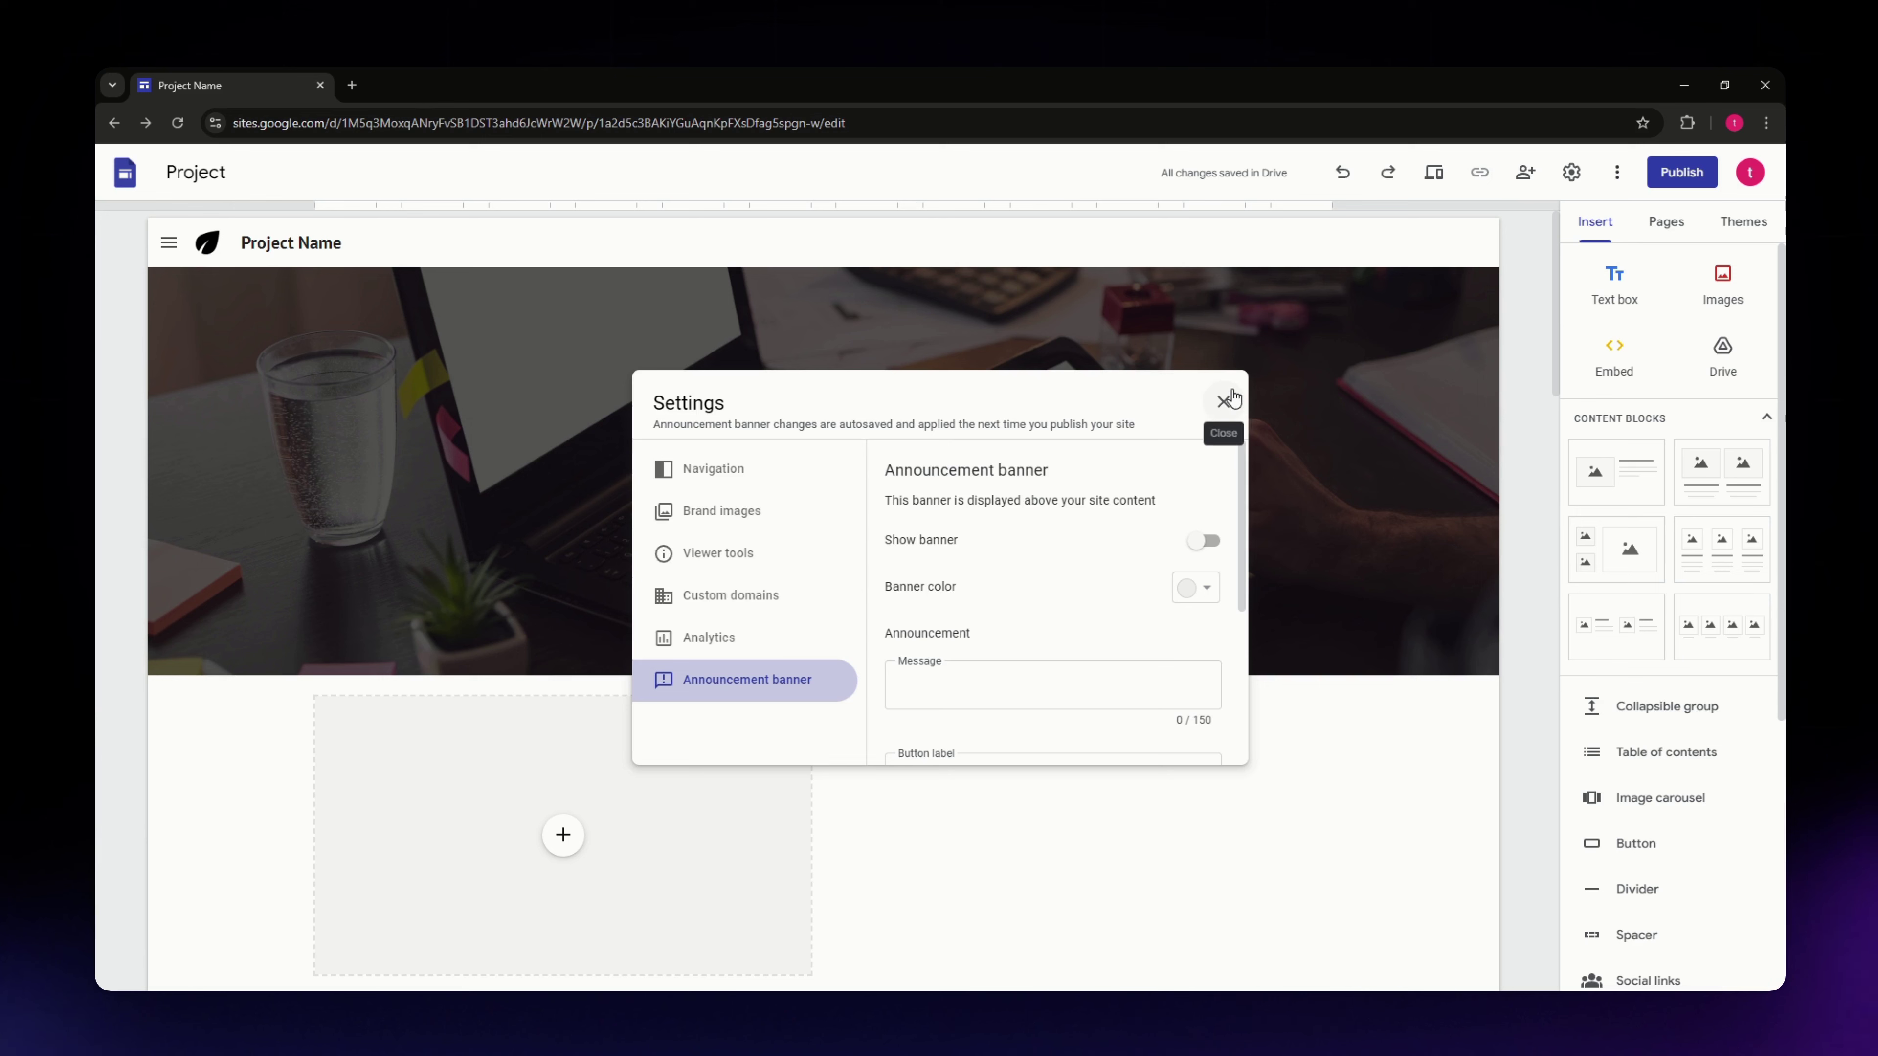
pyautogui.click(1223, 402)
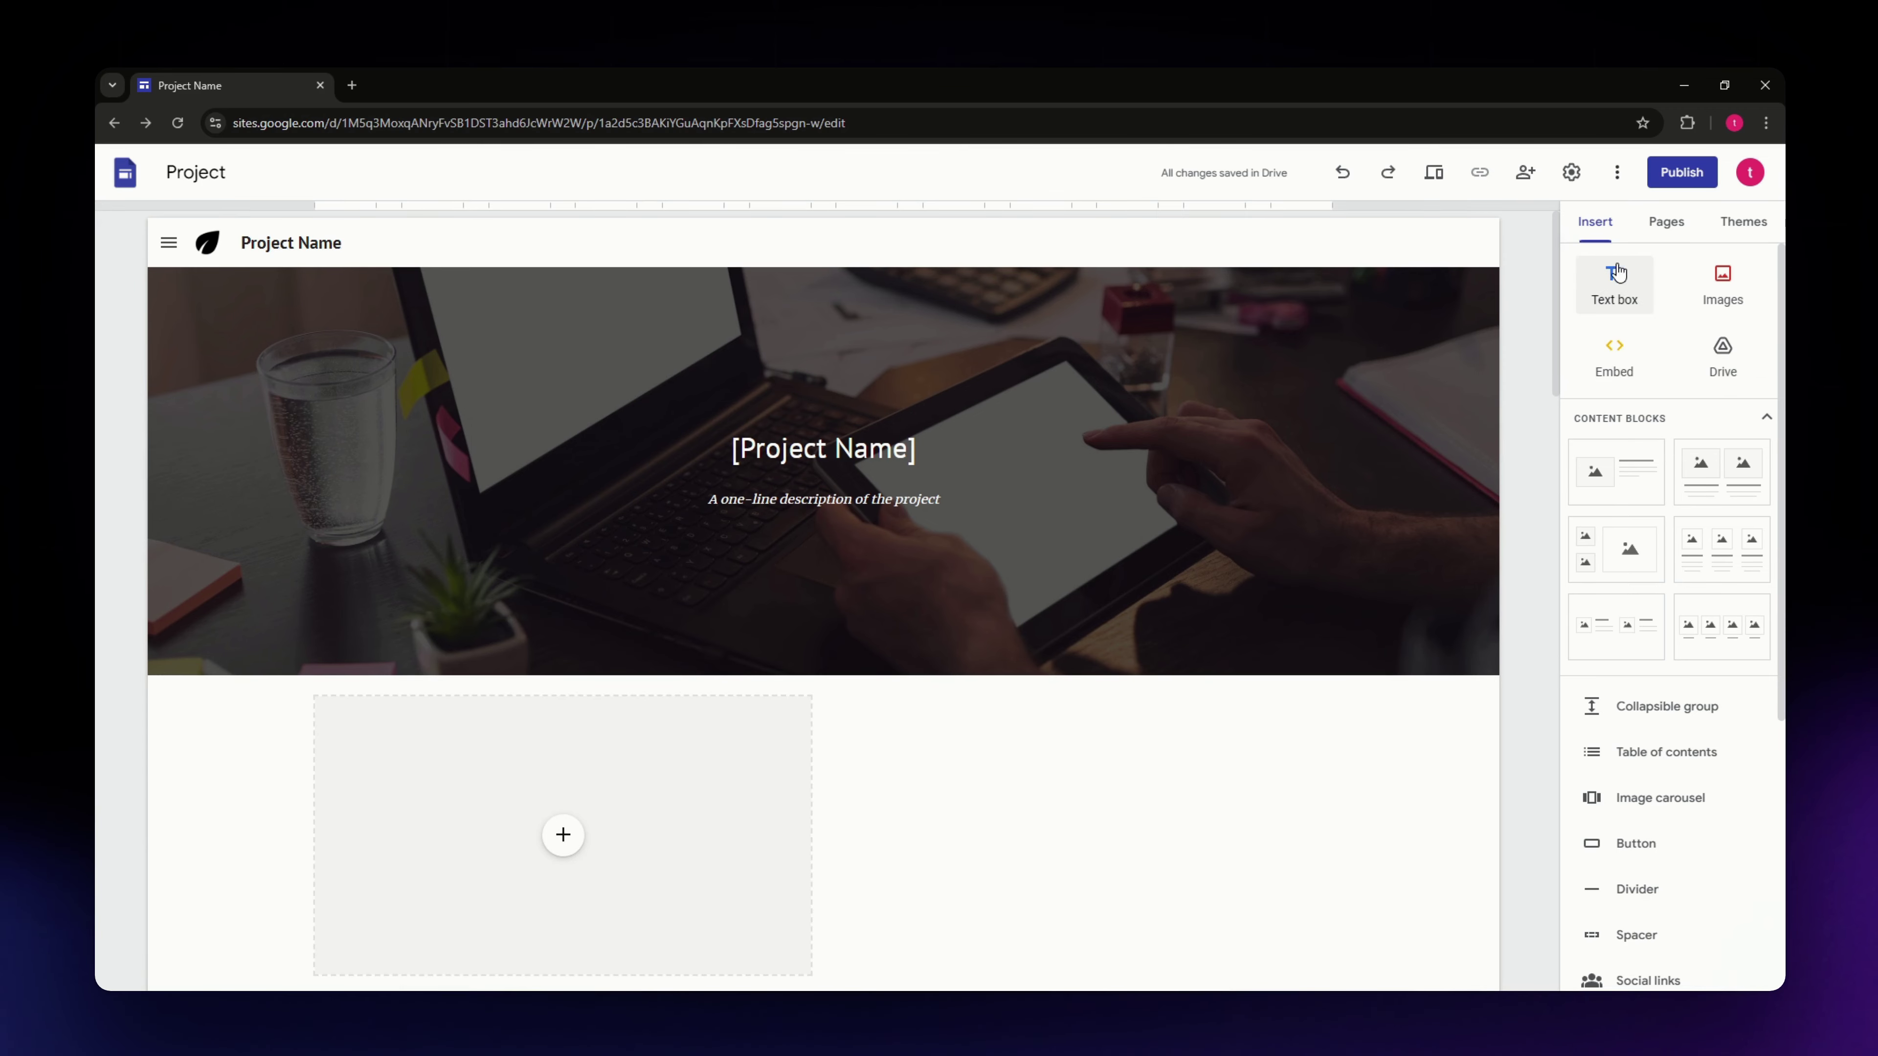
# Step: Check the More options menu, then start Publish to reach the empty web address field
pyautogui.click(1615, 175)
pyautogui.click(1615, 174)
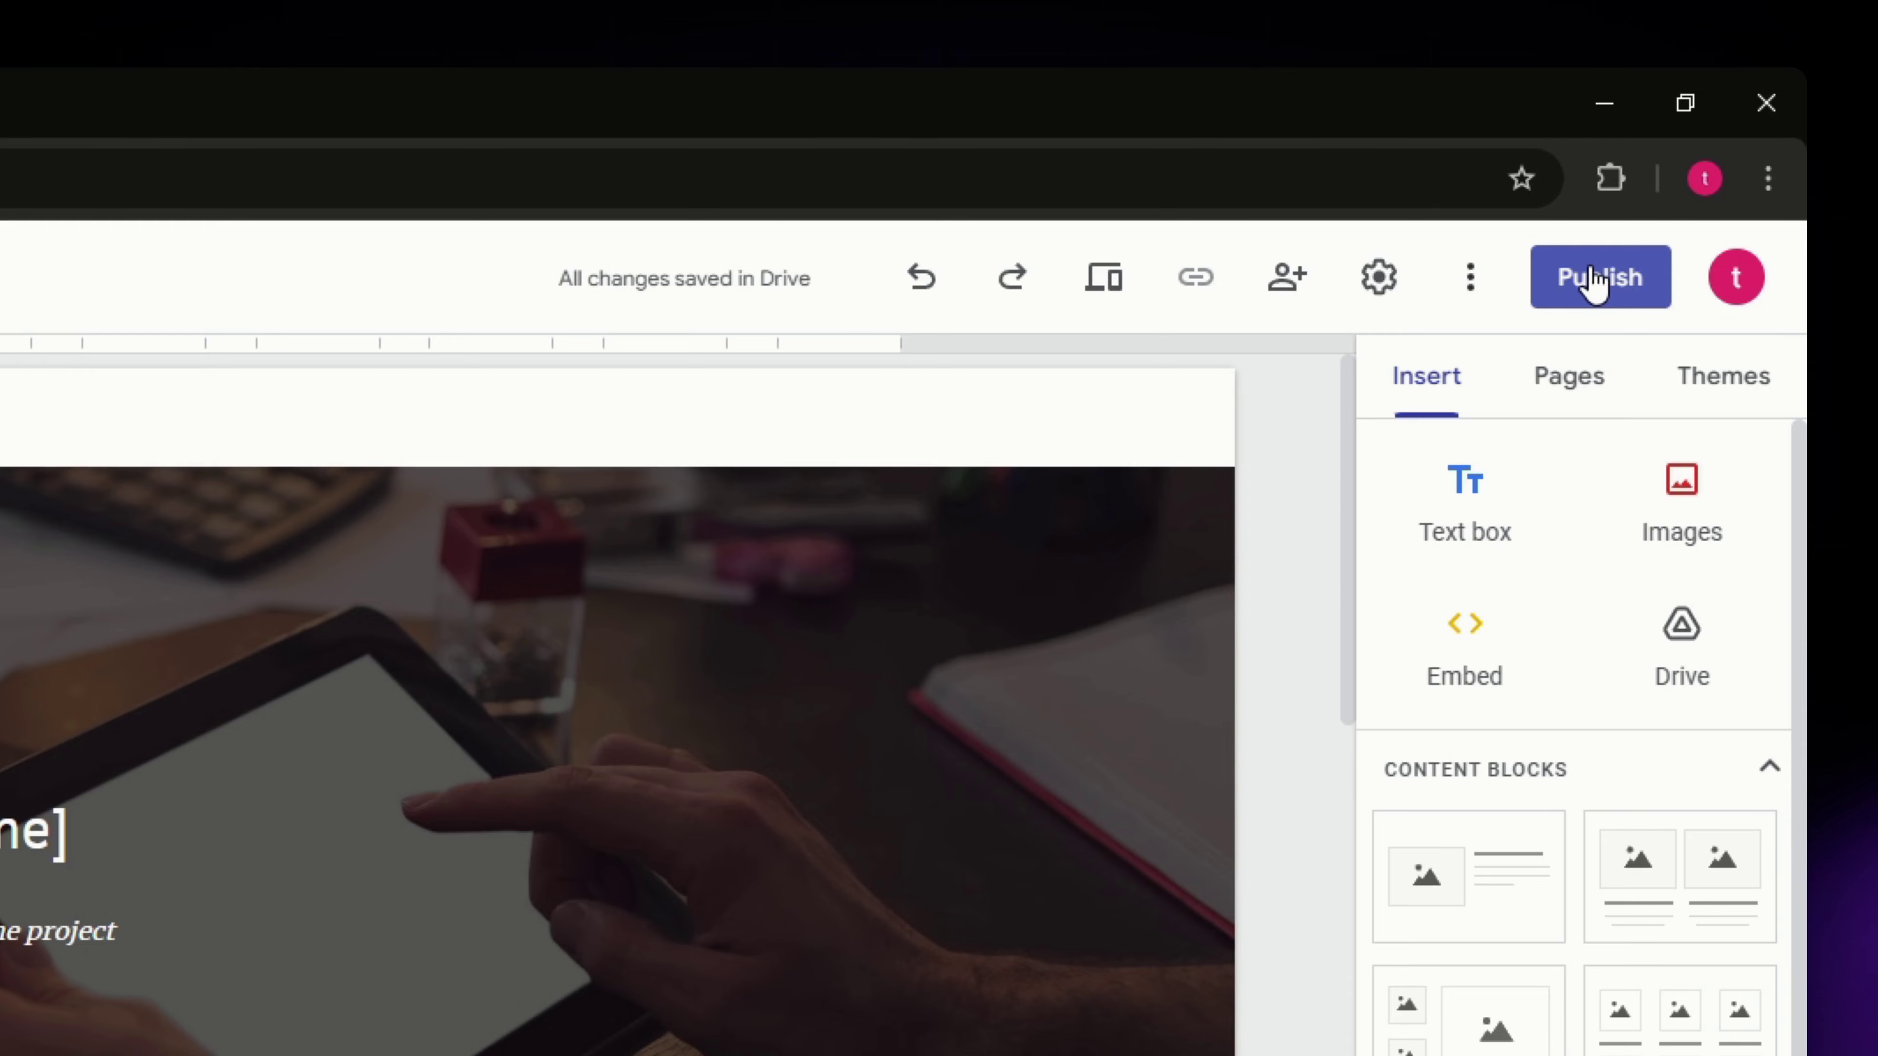
pyautogui.click(1598, 278)
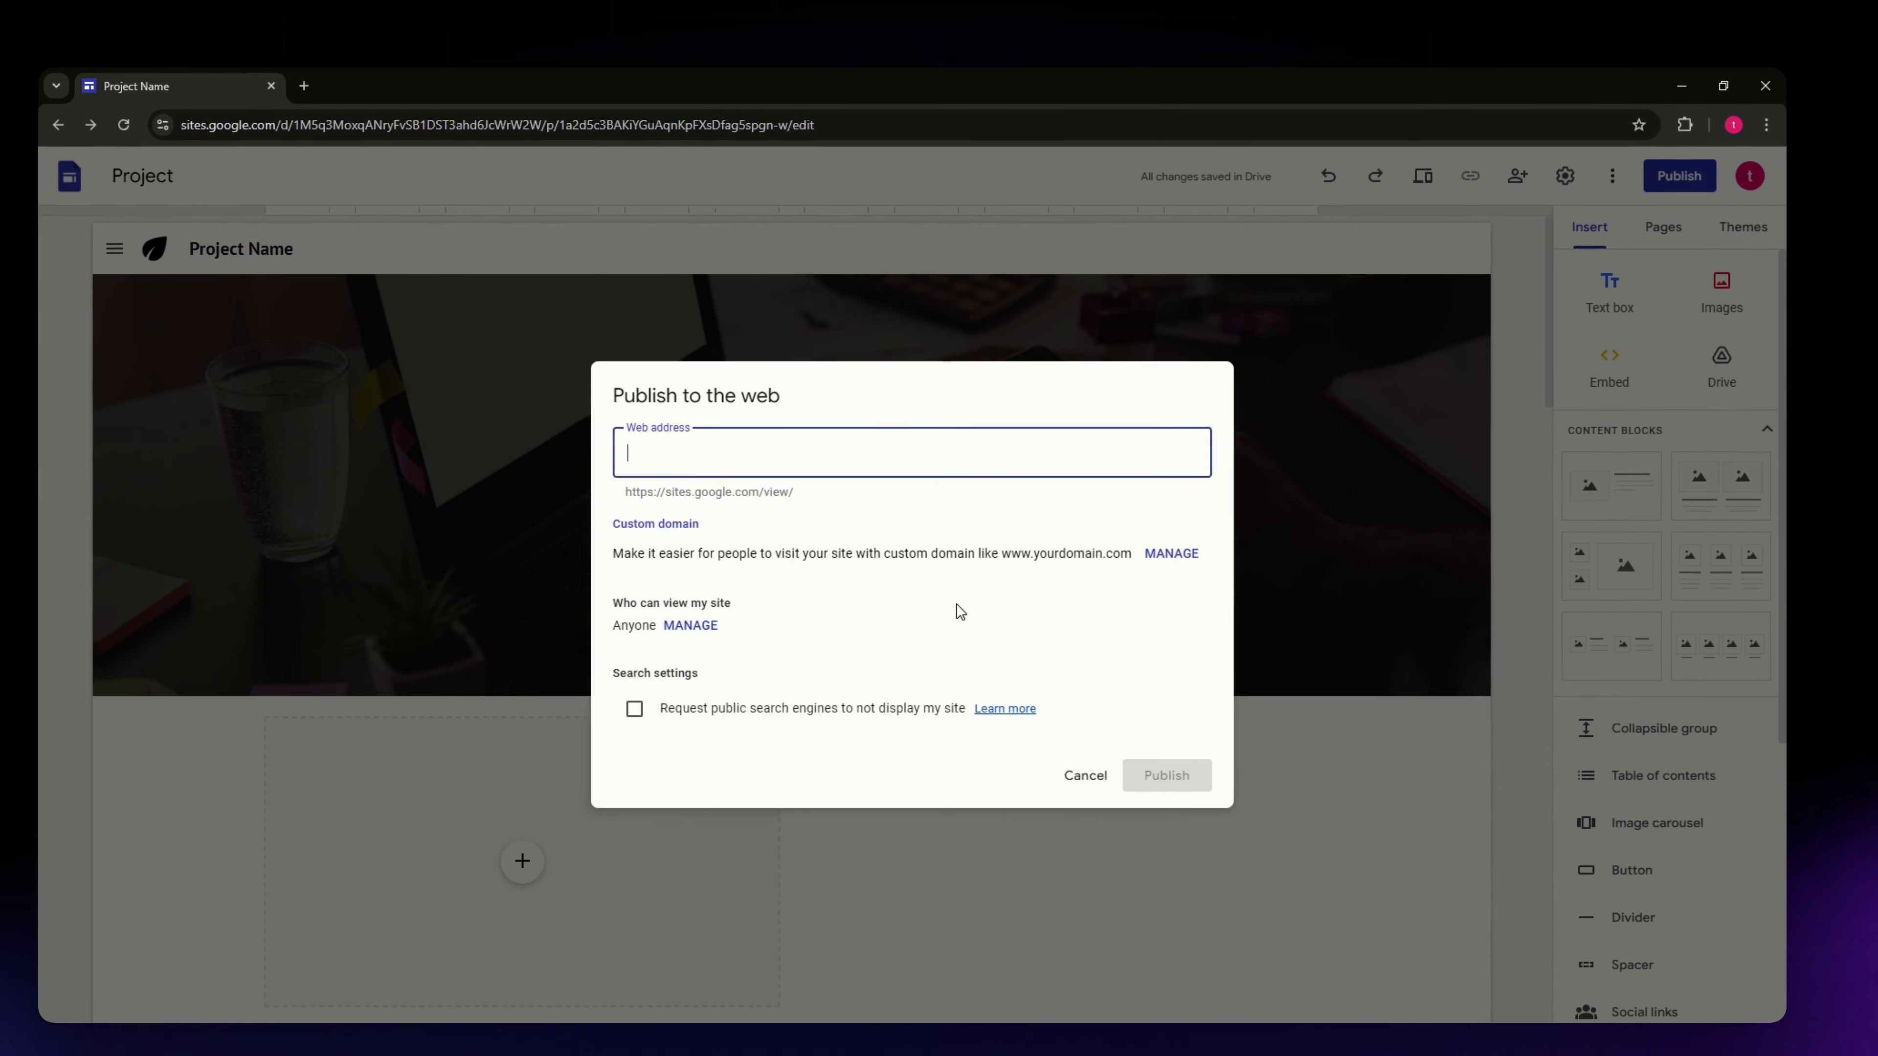